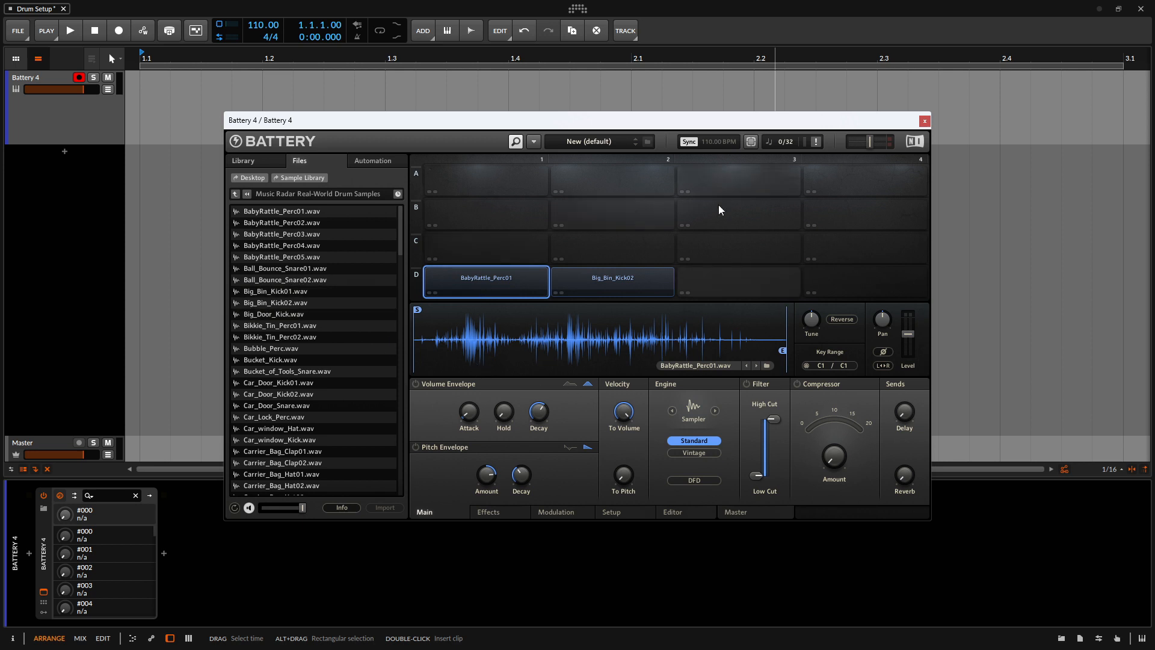
# Review Battery 4's Effects, Modulation, Setup, Editor and Master pages, and return to the Main page
pyautogui.click(488, 513)
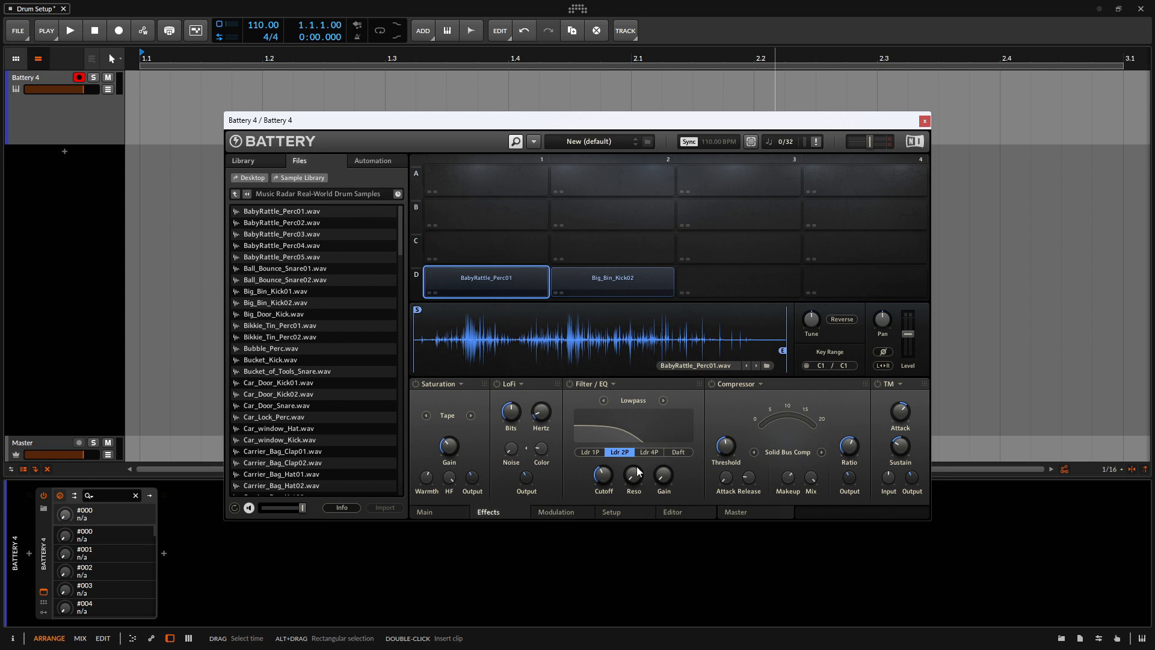
pyautogui.click(556, 512)
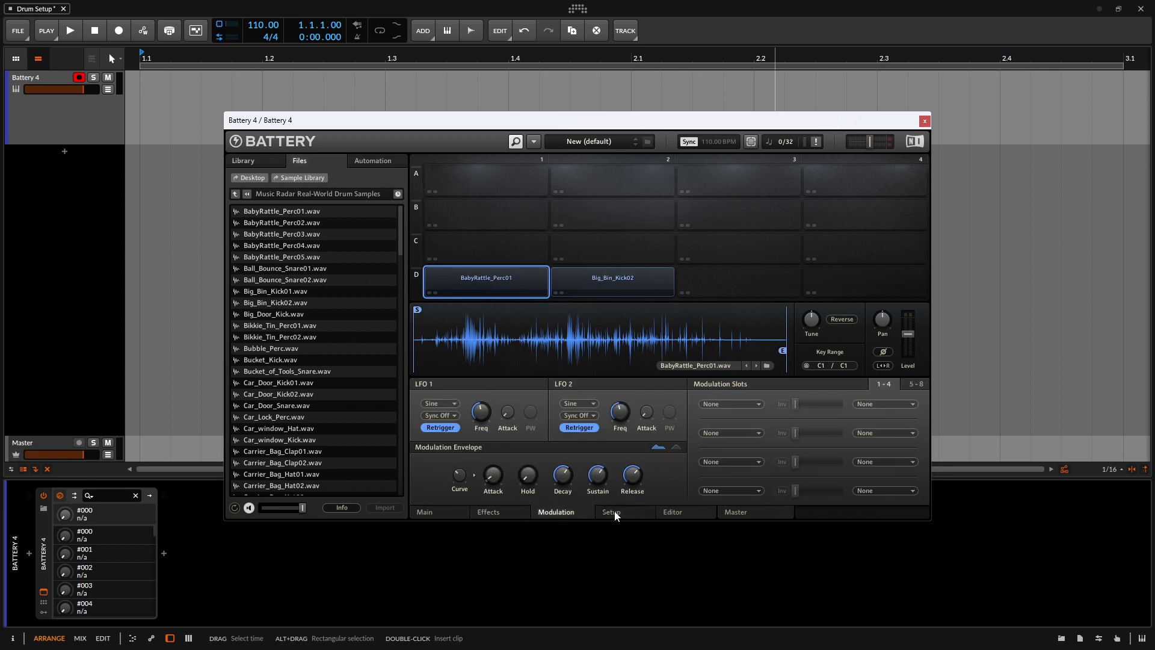
pyautogui.click(612, 513)
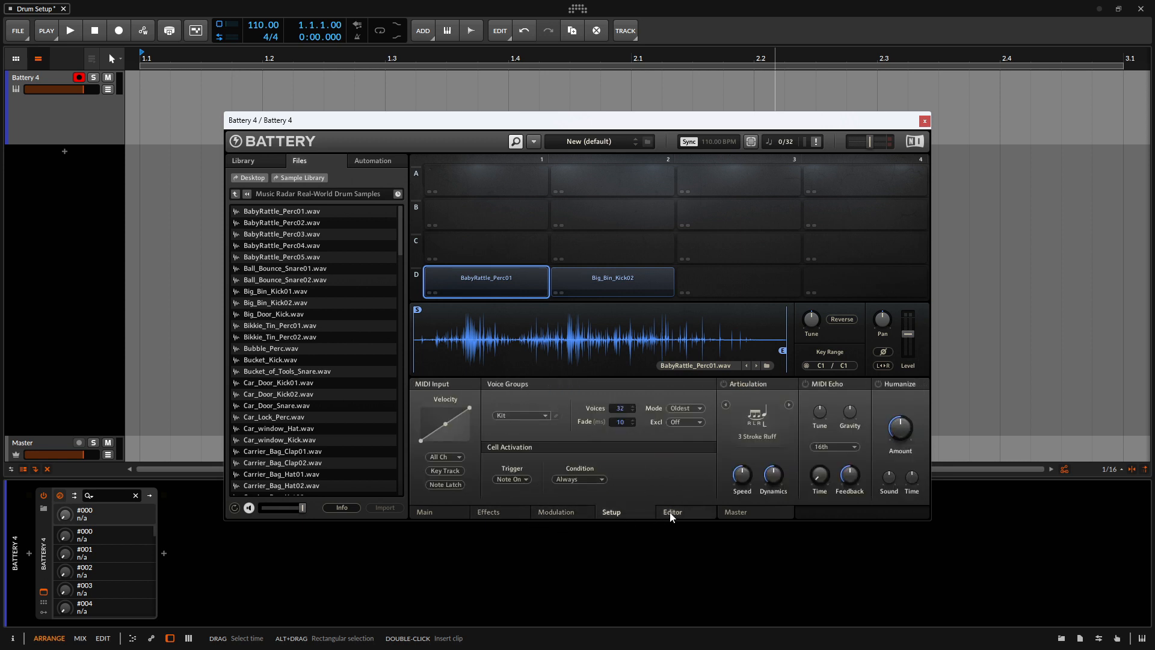
pyautogui.click(671, 512)
pyautogui.click(735, 512)
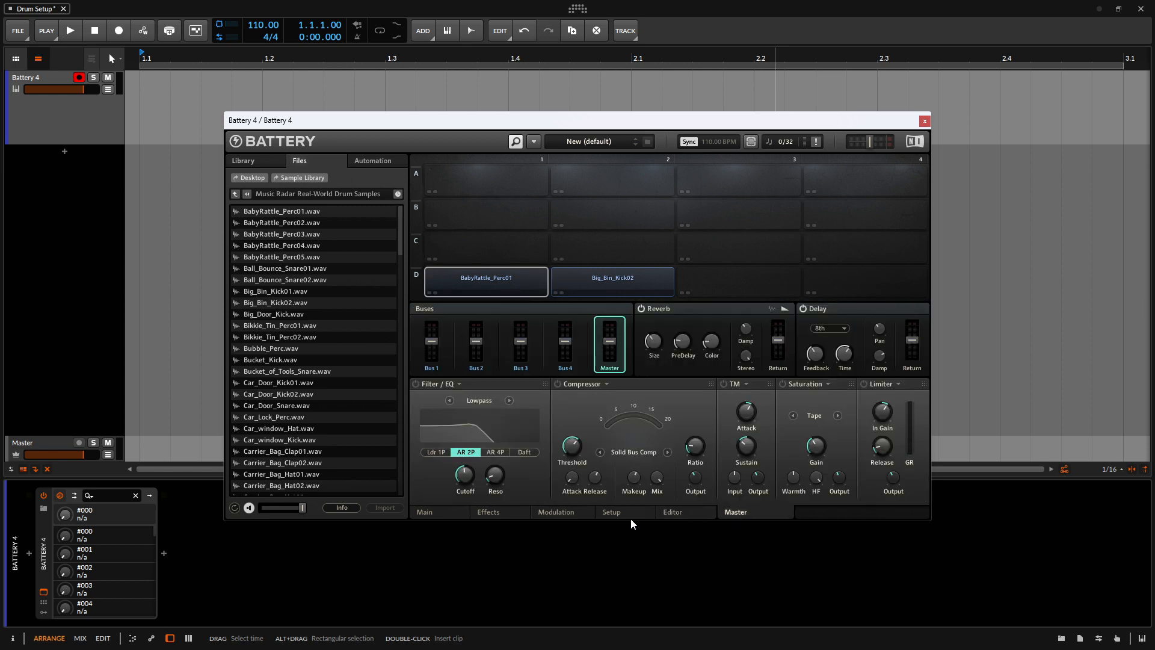
pyautogui.click(575, 513)
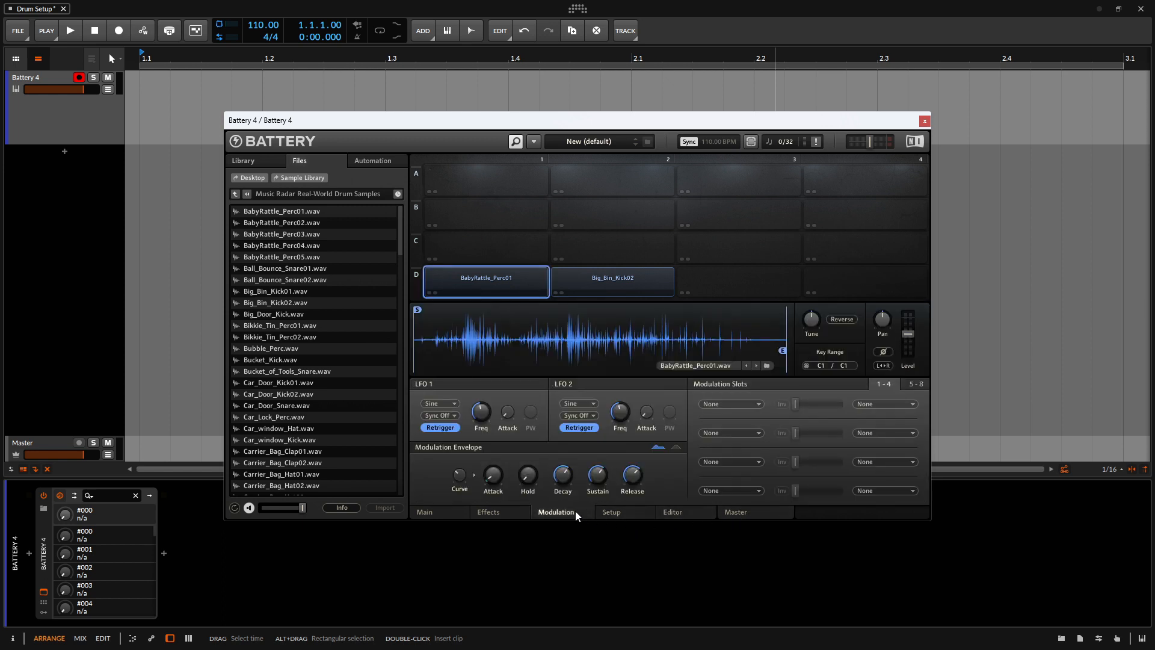
pyautogui.click(505, 516)
pyautogui.click(450, 513)
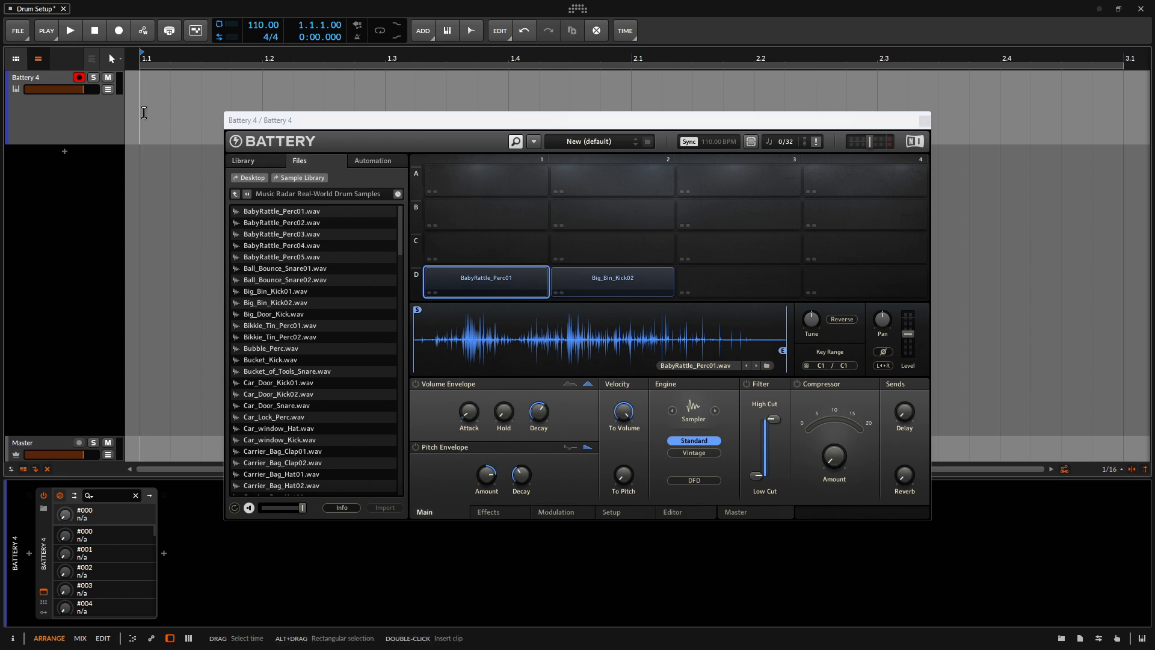
# Create a one-bar clip at bar 1 on the Battery 4 track, open it for note editing and move the plugin window clear of the editor
pyautogui.doubleClick(146, 94)
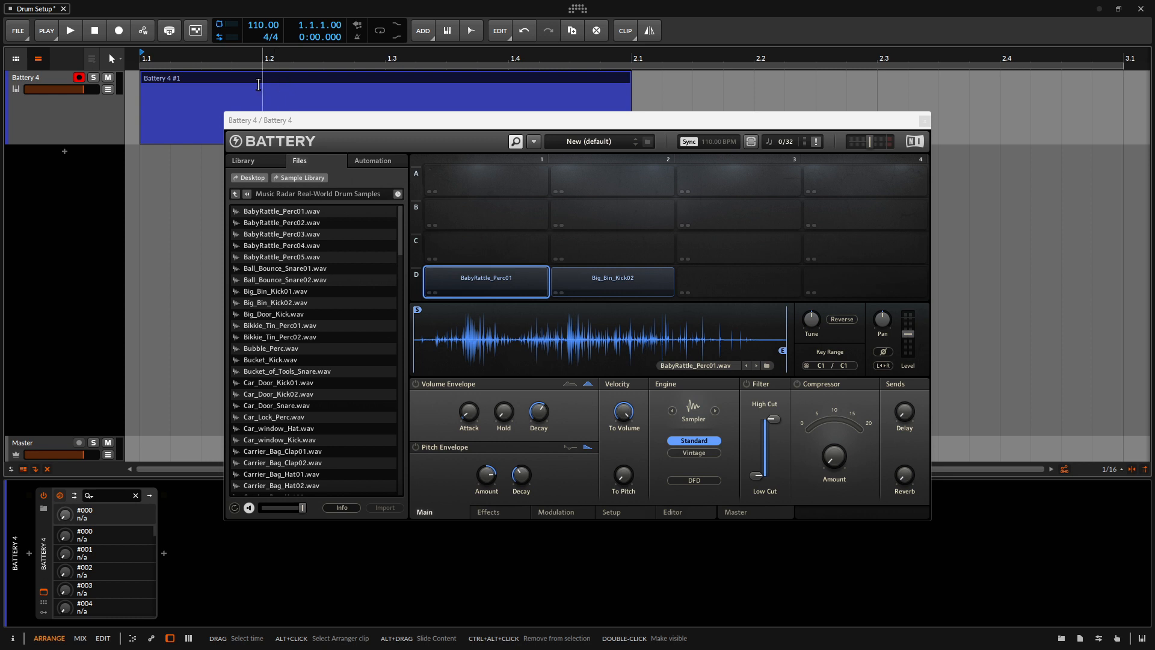
pyautogui.click(184, 78)
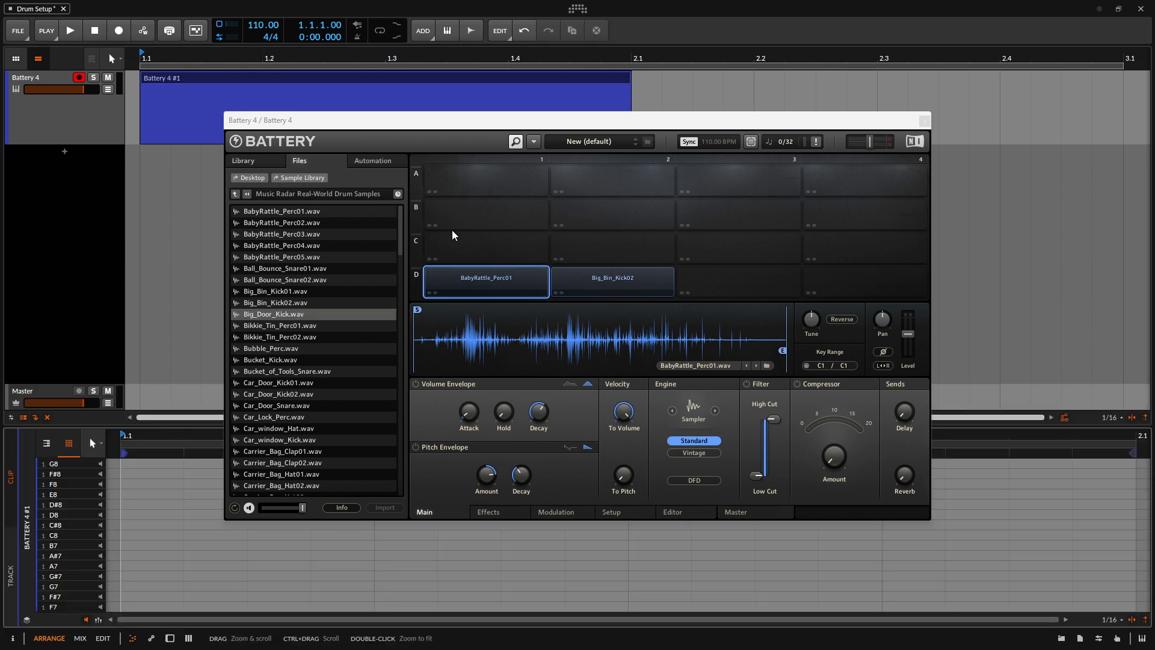
pyautogui.click(509, 123)
pyautogui.moveTo(509, 123); pyautogui.dragTo(660, 45)
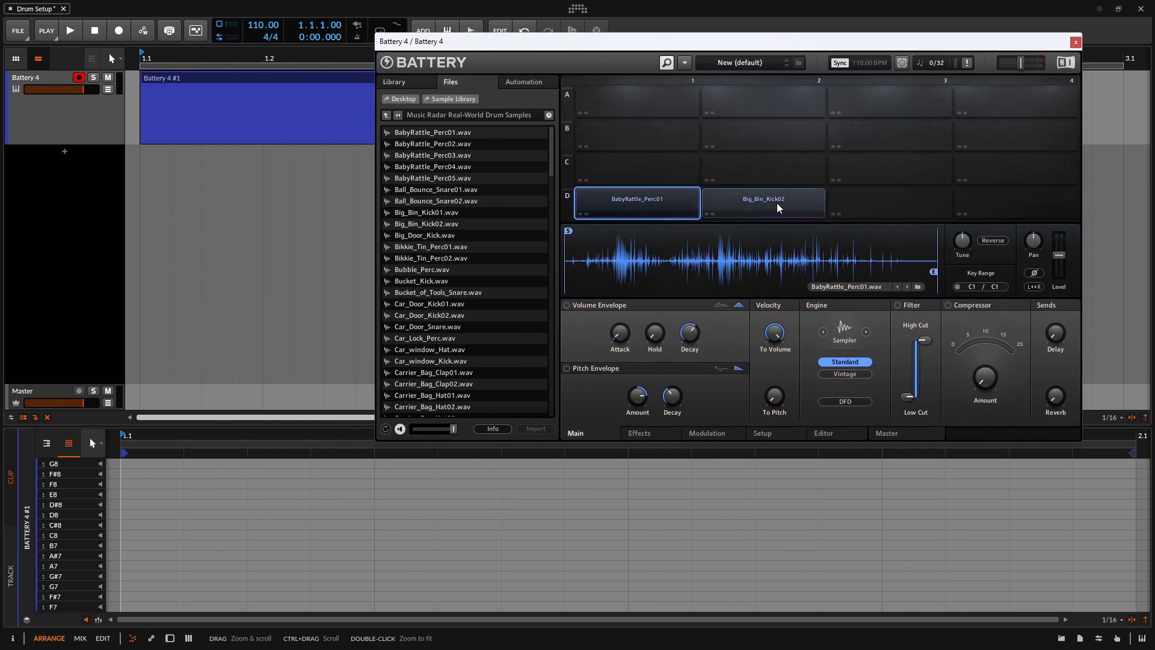
# Examine the clip's note rows in both the drum editor and the piano roll, ending in the drum editor
pyautogui.scroll(-5, 194, 523)
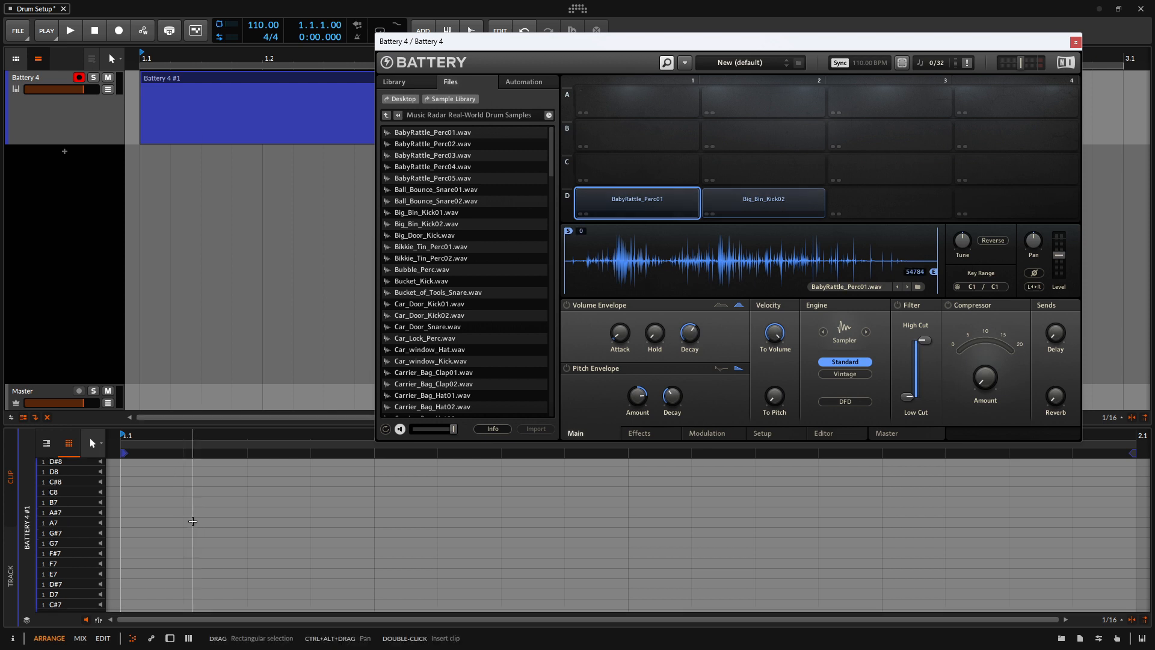
pyautogui.scroll(-15, 194, 522)
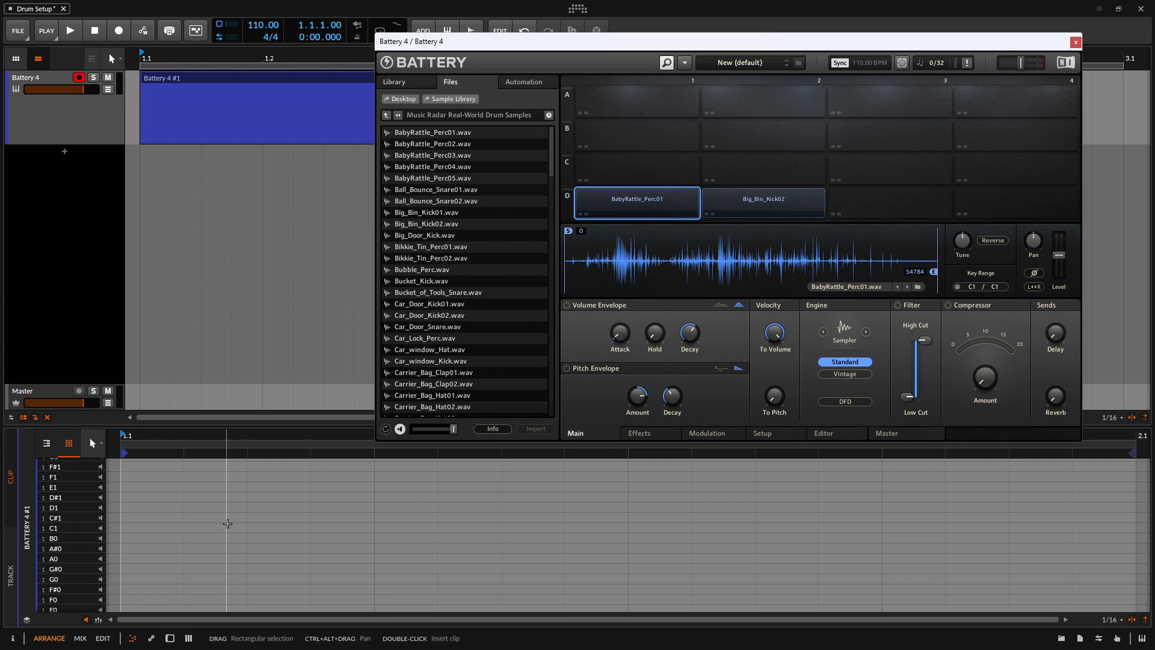
pyautogui.scroll(-4, 261, 522)
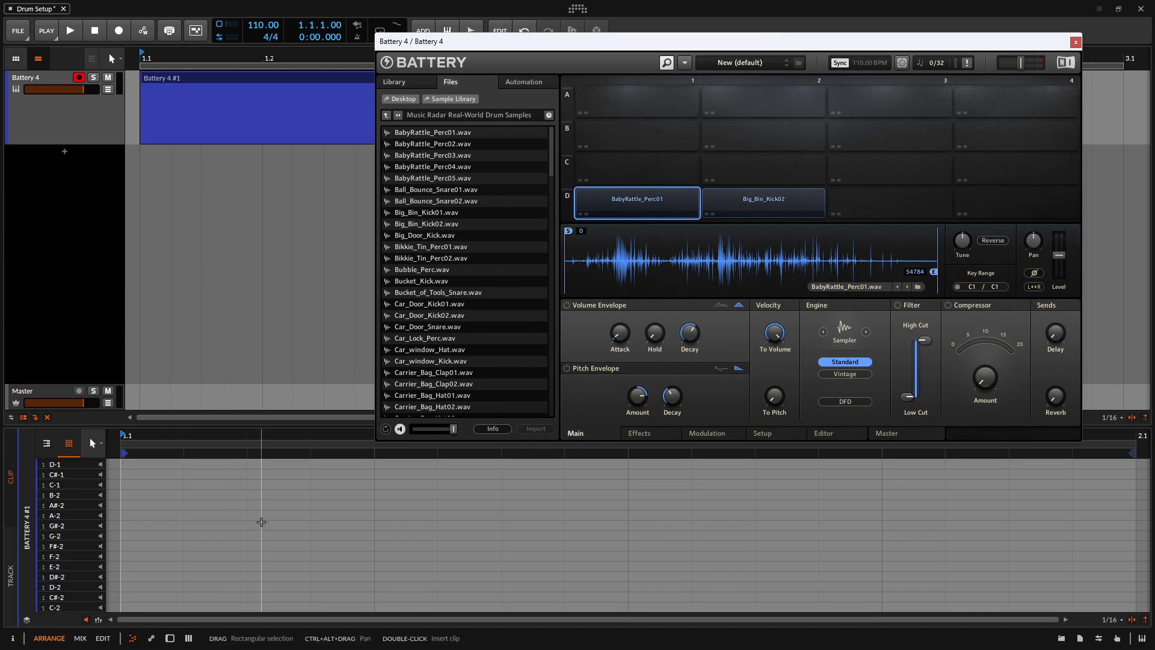
pyautogui.click(47, 443)
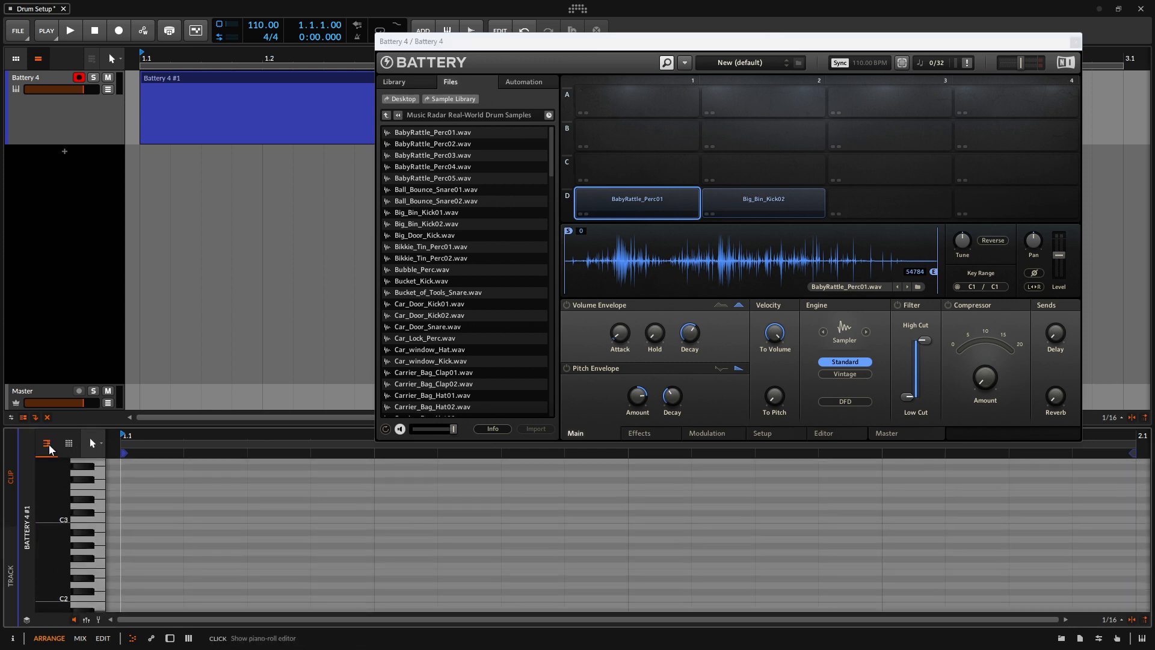
pyautogui.scroll(-2, 205, 518)
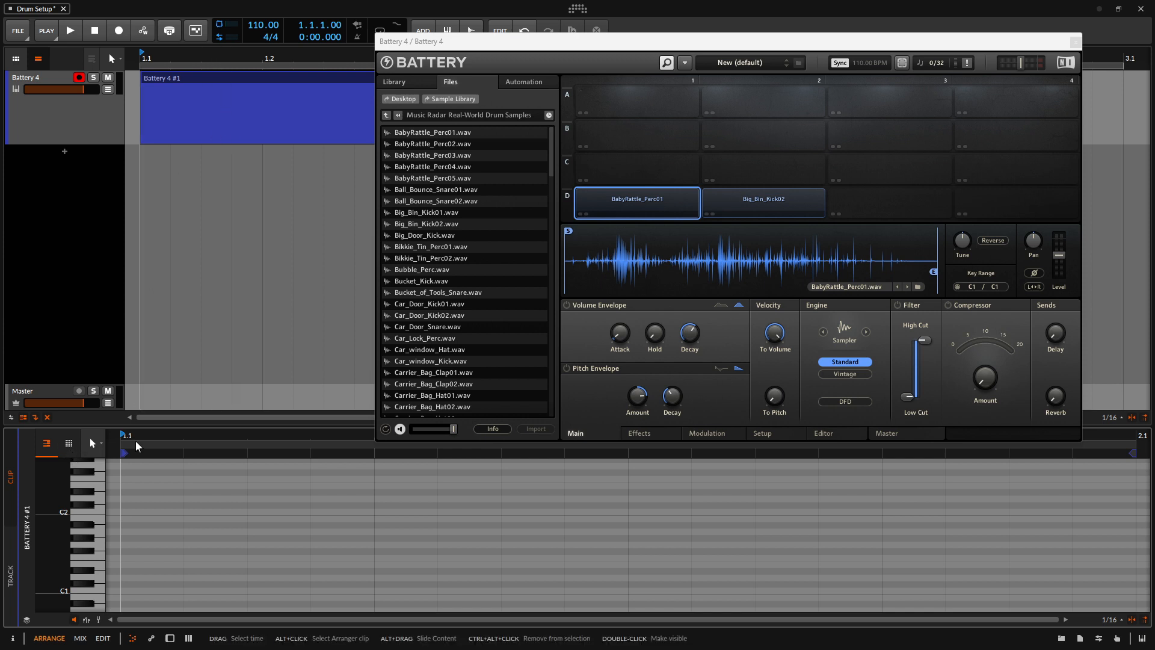
pyautogui.click(68, 443)
pyautogui.scroll(5, 161, 510)
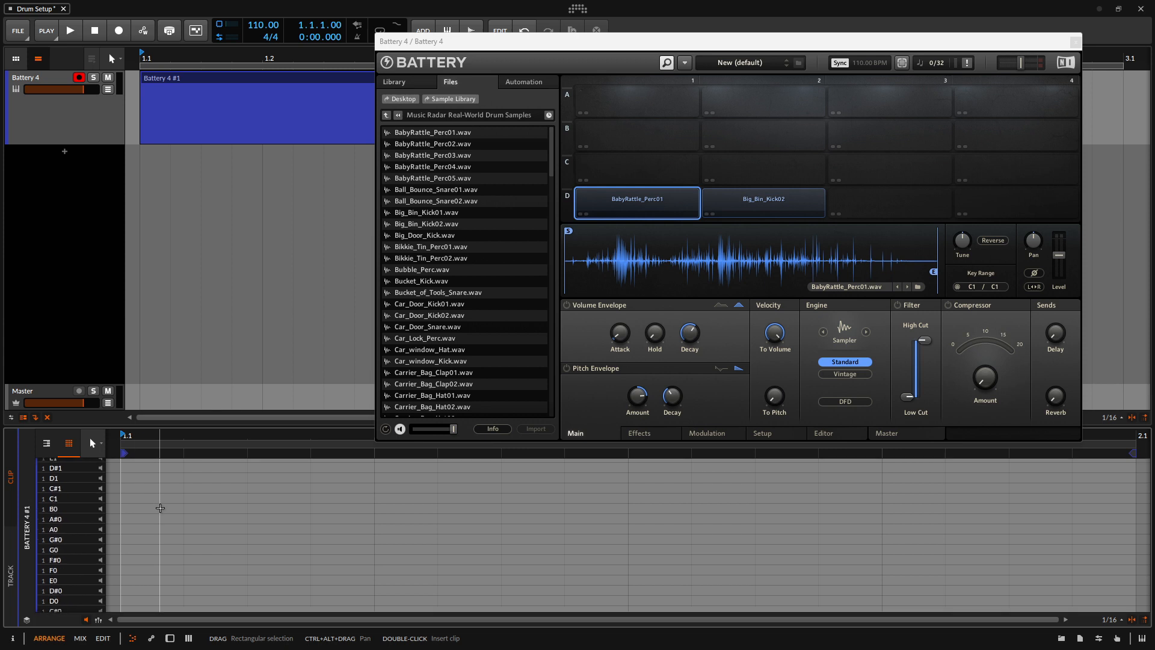
pyautogui.scroll(4, 162, 510)
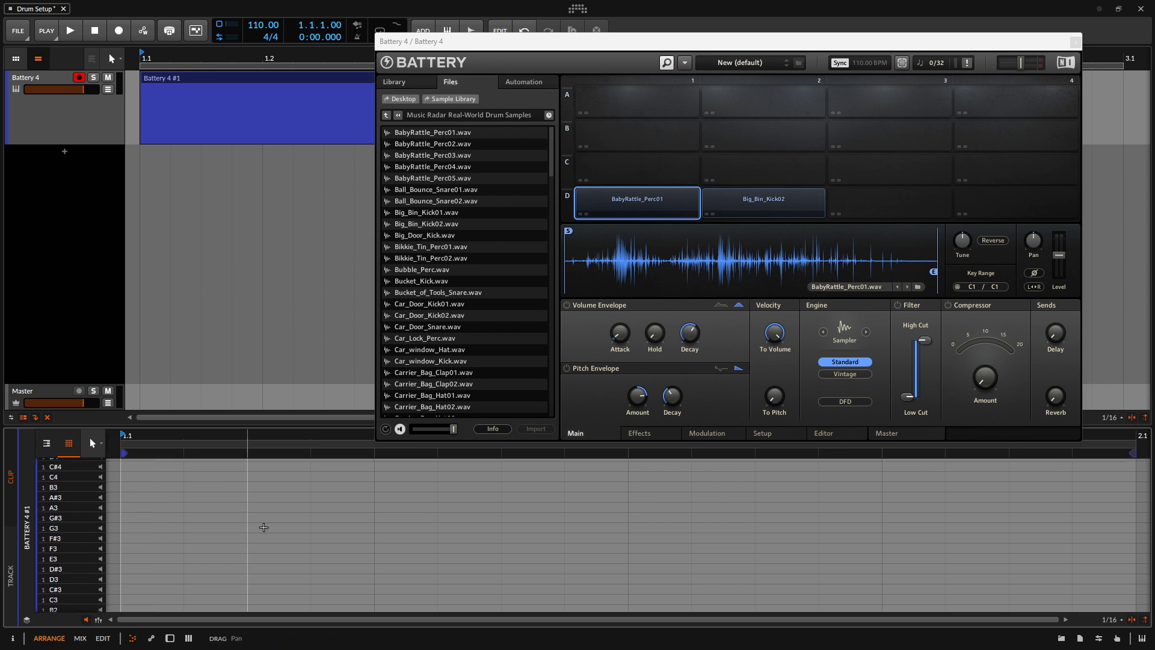
pyautogui.scroll(7, 277, 541)
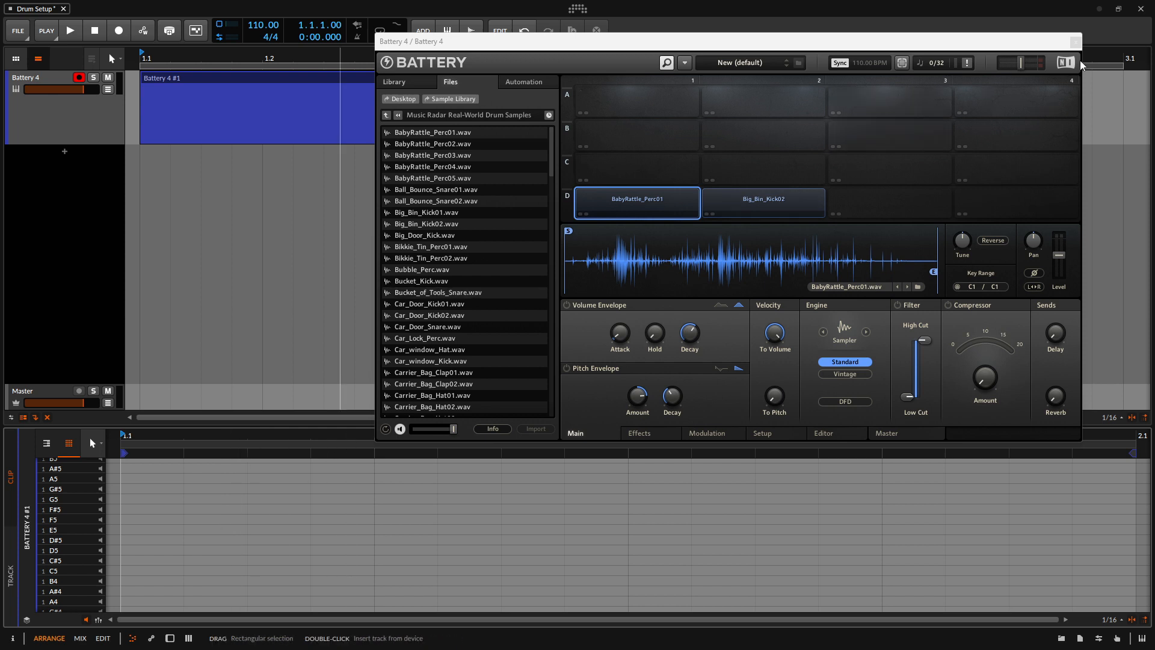
# Review Battery 4's Effects, Setup and Master pages again and close the plugin window
pyautogui.click(652, 434)
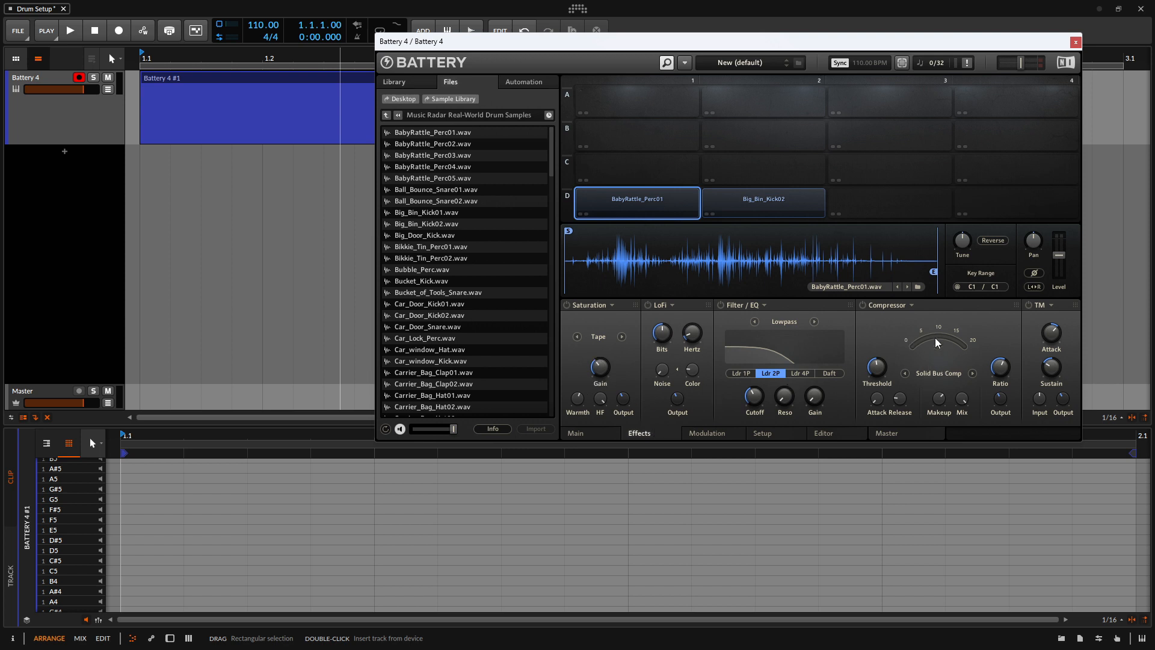
pyautogui.click(770, 435)
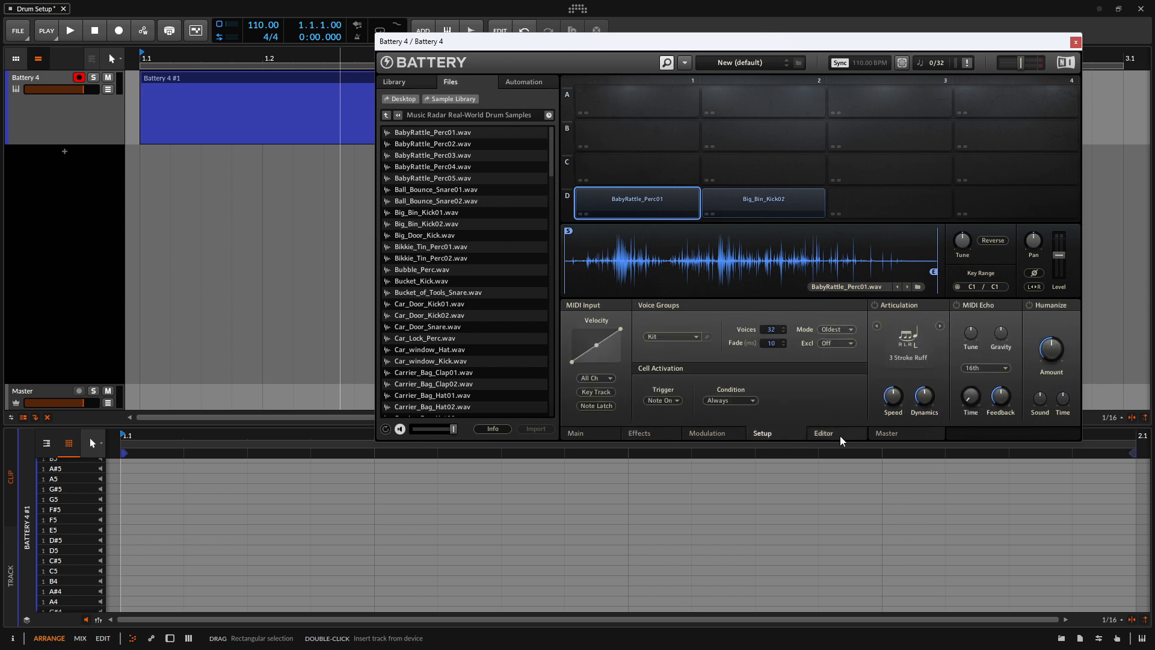
pyautogui.click(843, 438)
pyautogui.click(640, 434)
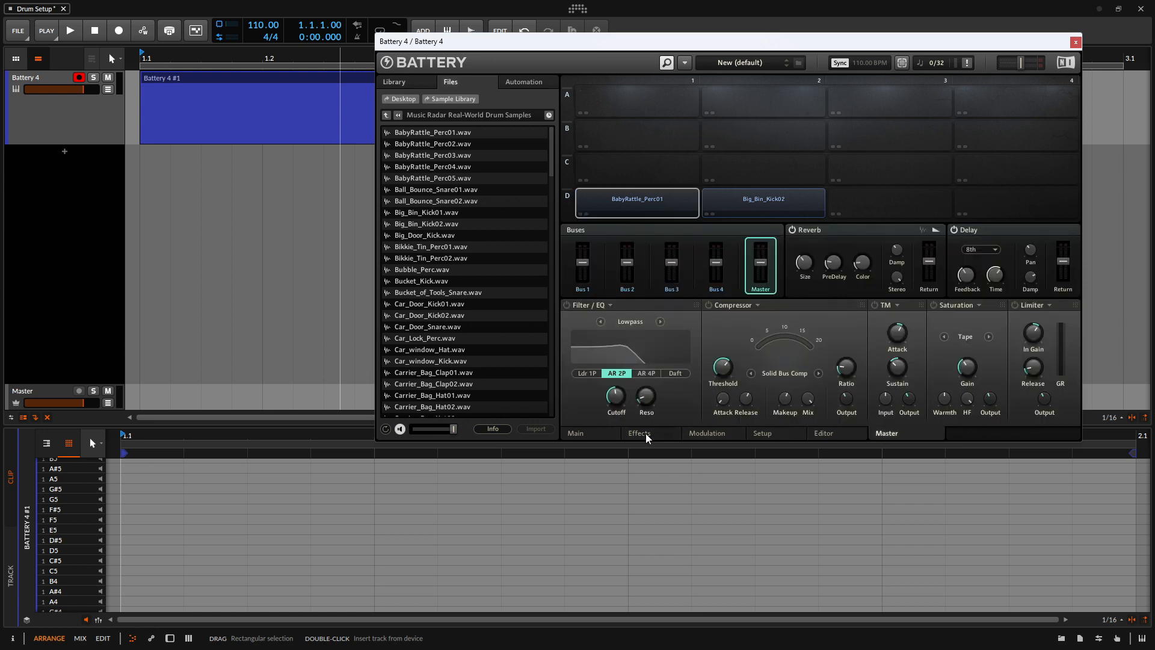
pyautogui.click(1076, 42)
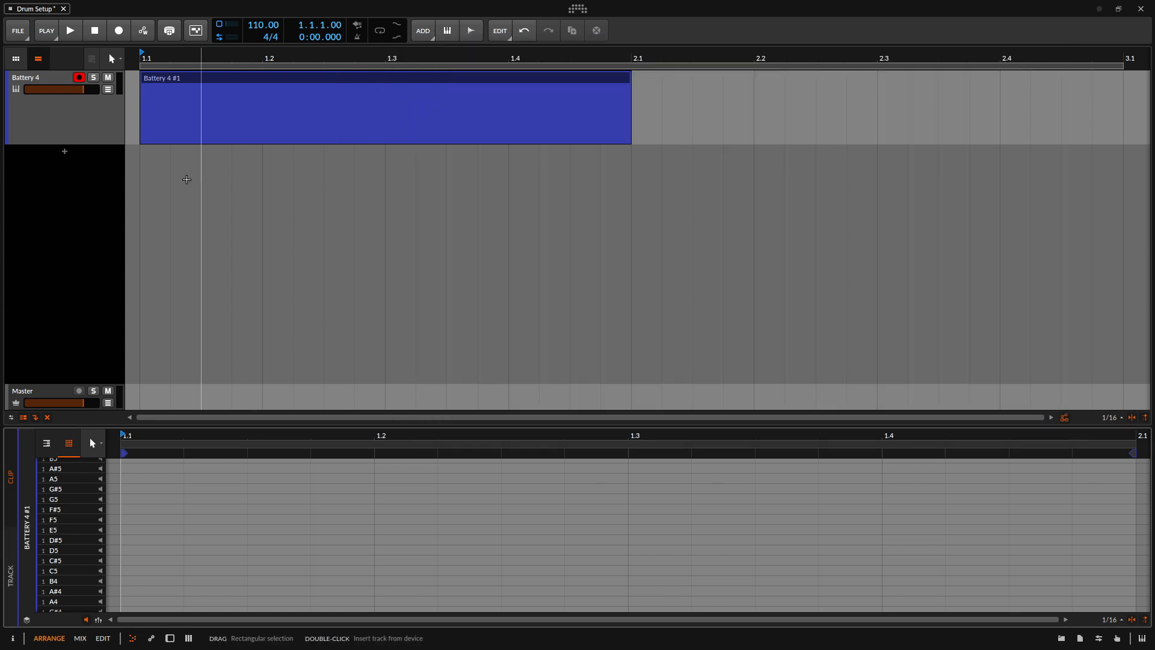
# Add a new instrument track below Battery 4 and insert the Drum Machine device on it
pyautogui.doubleClick(78, 163)
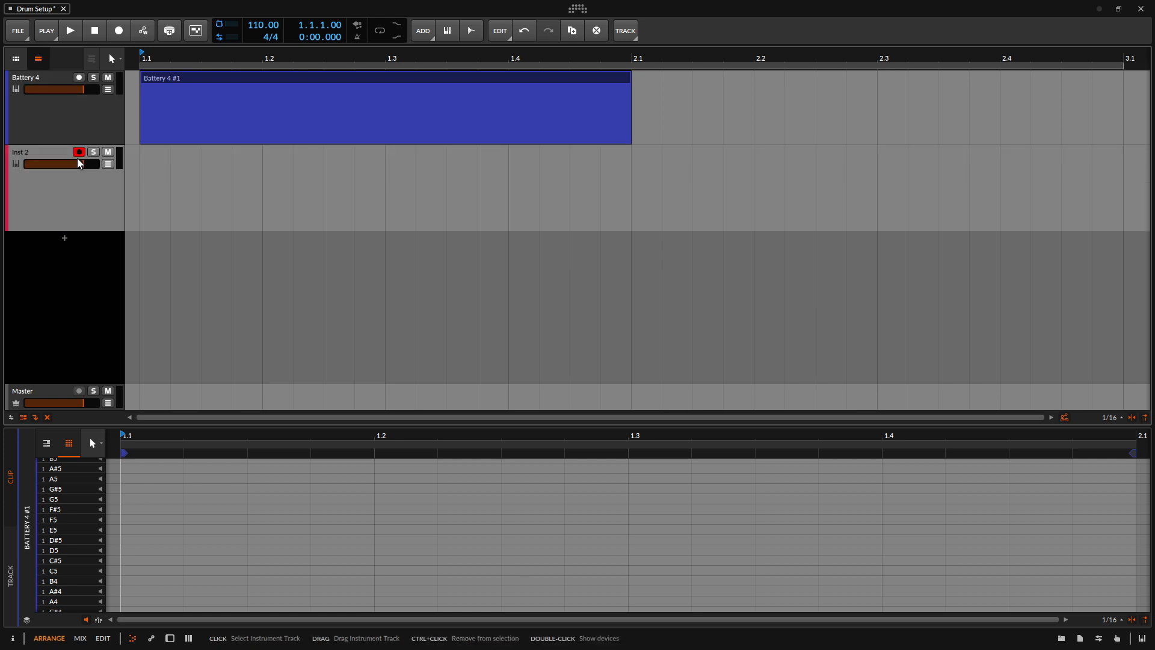
pyautogui.doubleClick(77, 163)
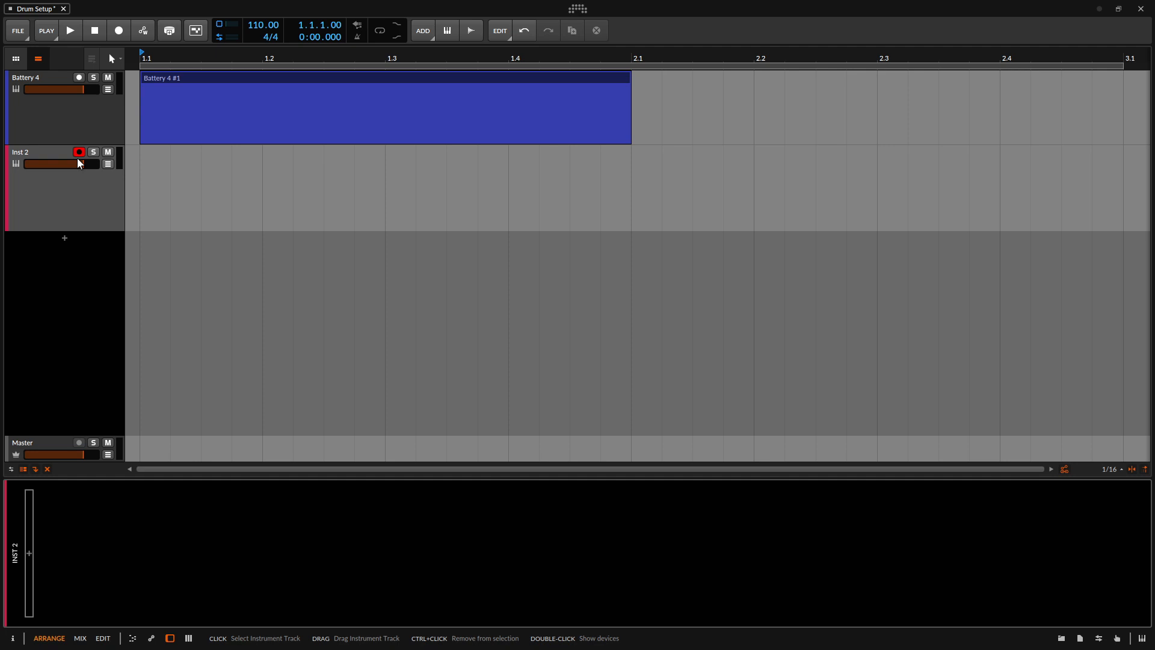
pyautogui.press('b')
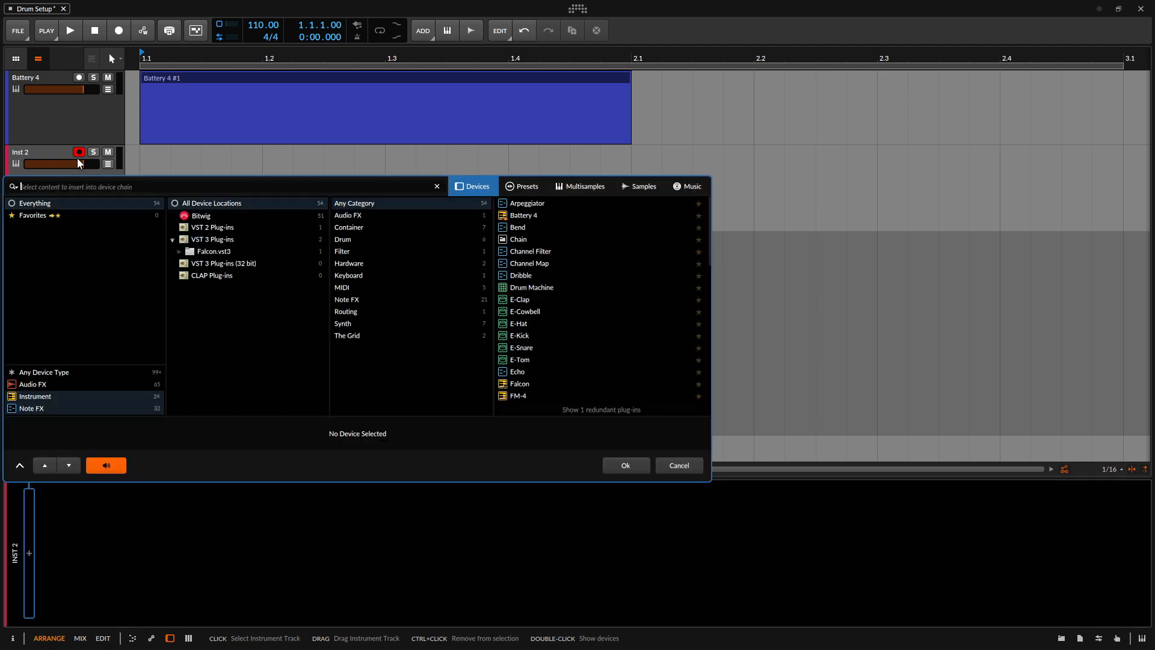
pyautogui.write('drum')
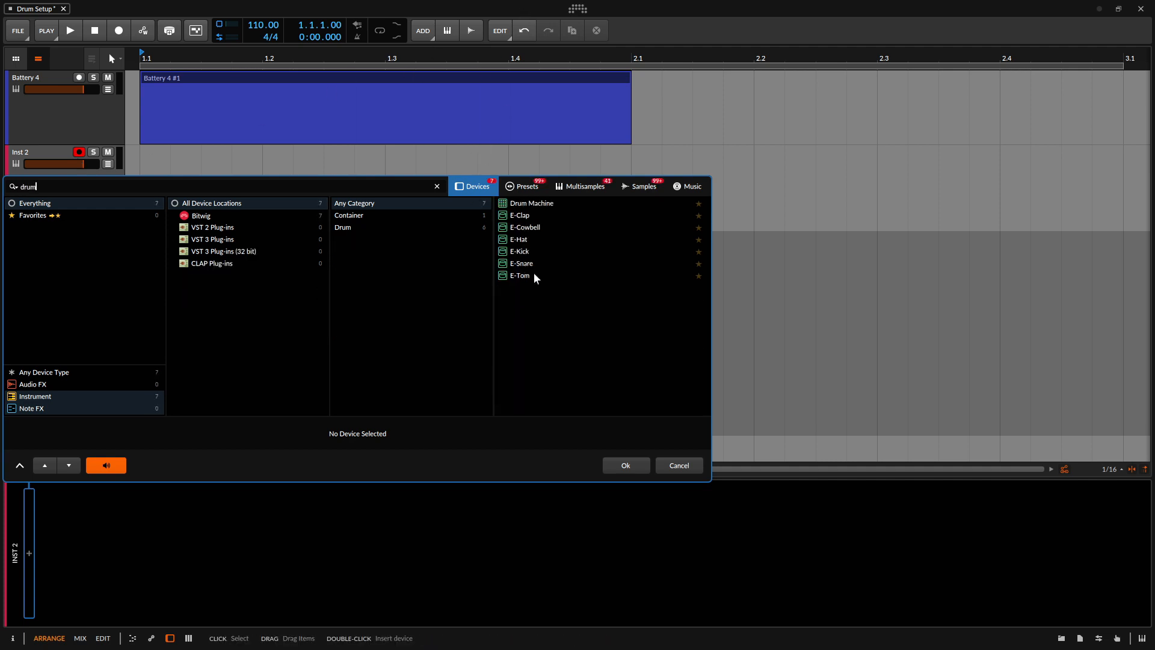
pyautogui.press('Down')
pyautogui.press('Return')
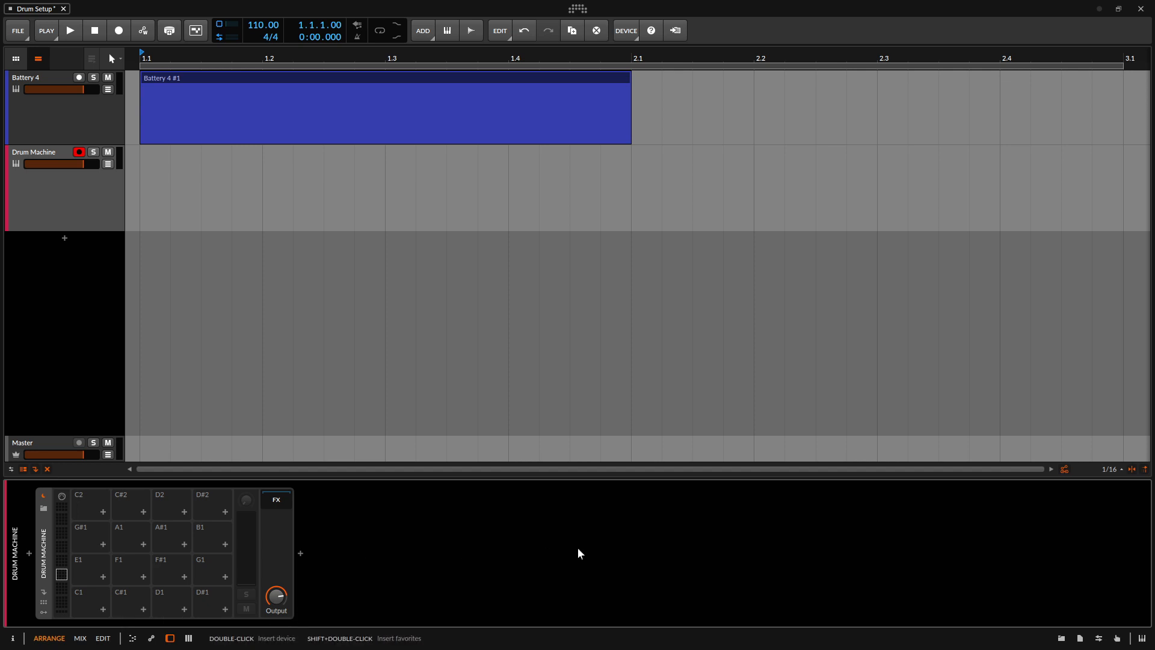
# Insert a Sampler device on the Drum Machine's C1 pad
pyautogui.click(102, 609)
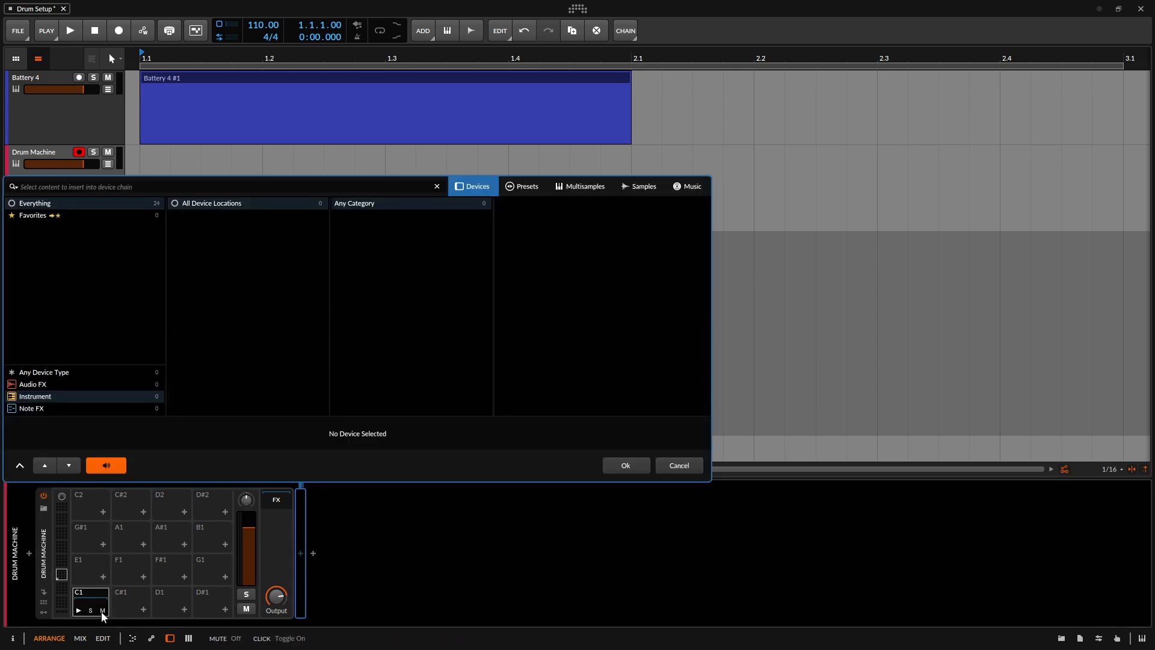
pyautogui.write('sampler')
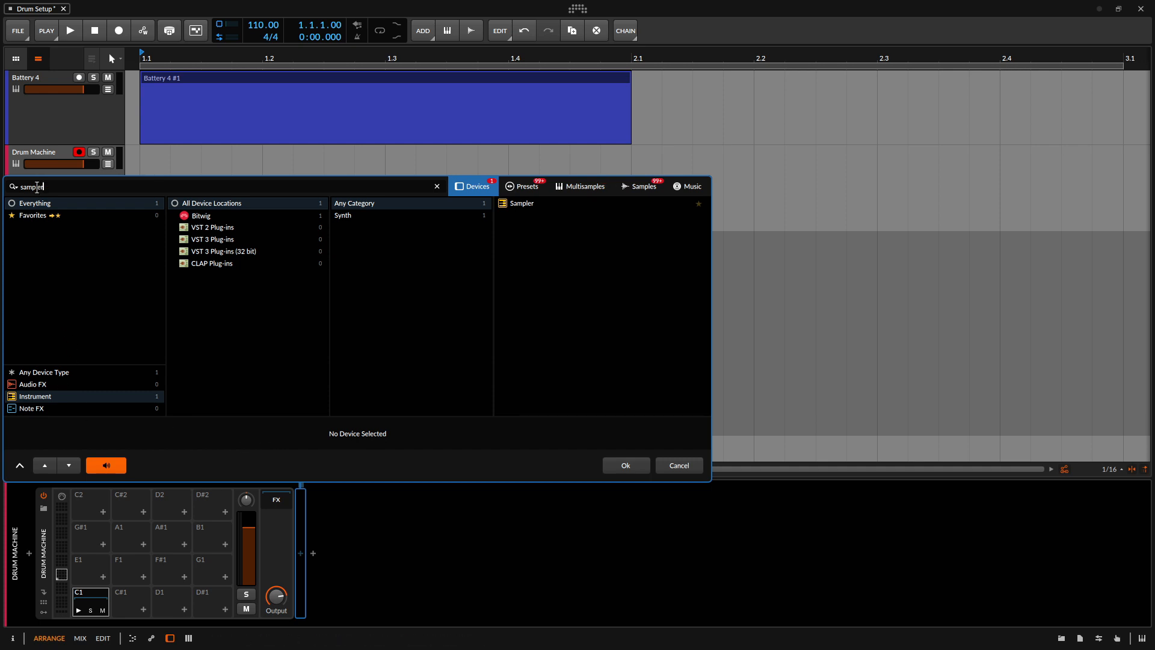
pyautogui.doubleClick(521, 204)
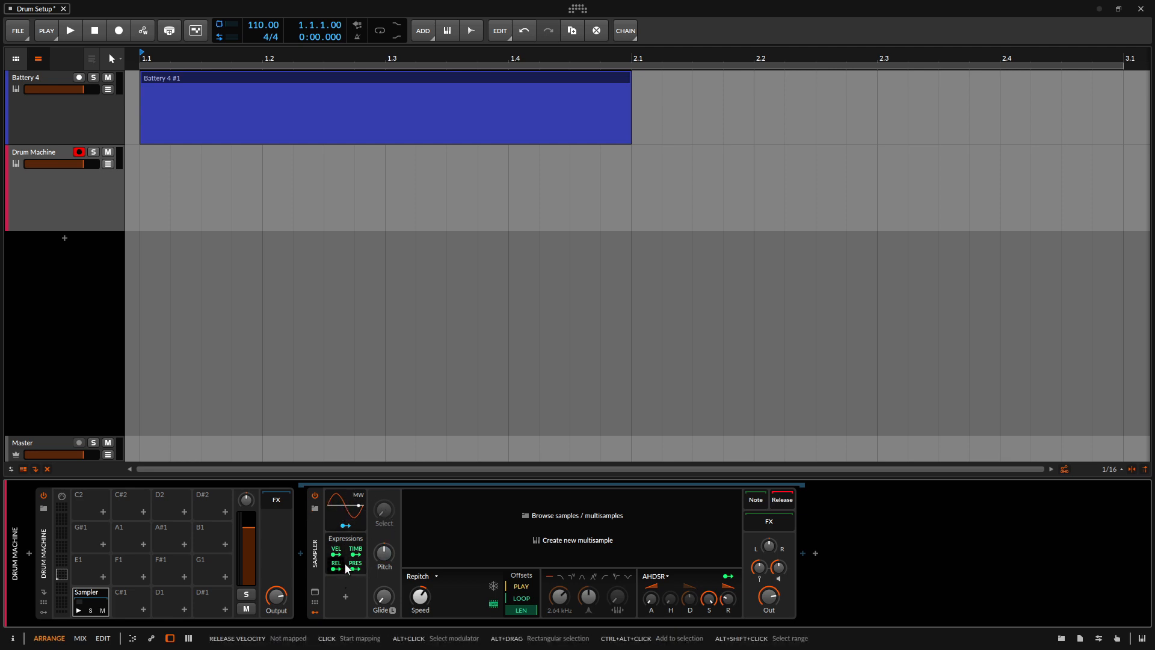
# Add a Classic LFO modulator to the Sampler and expand its settings
pyautogui.click(345, 595)
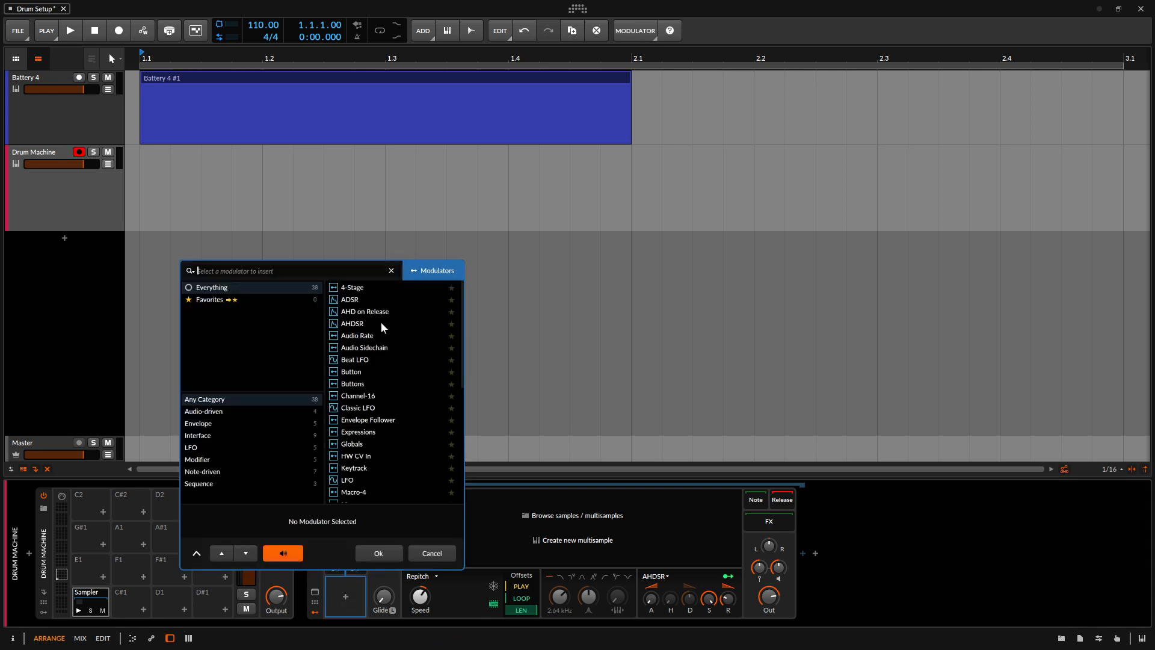
pyautogui.doubleClick(361, 408)
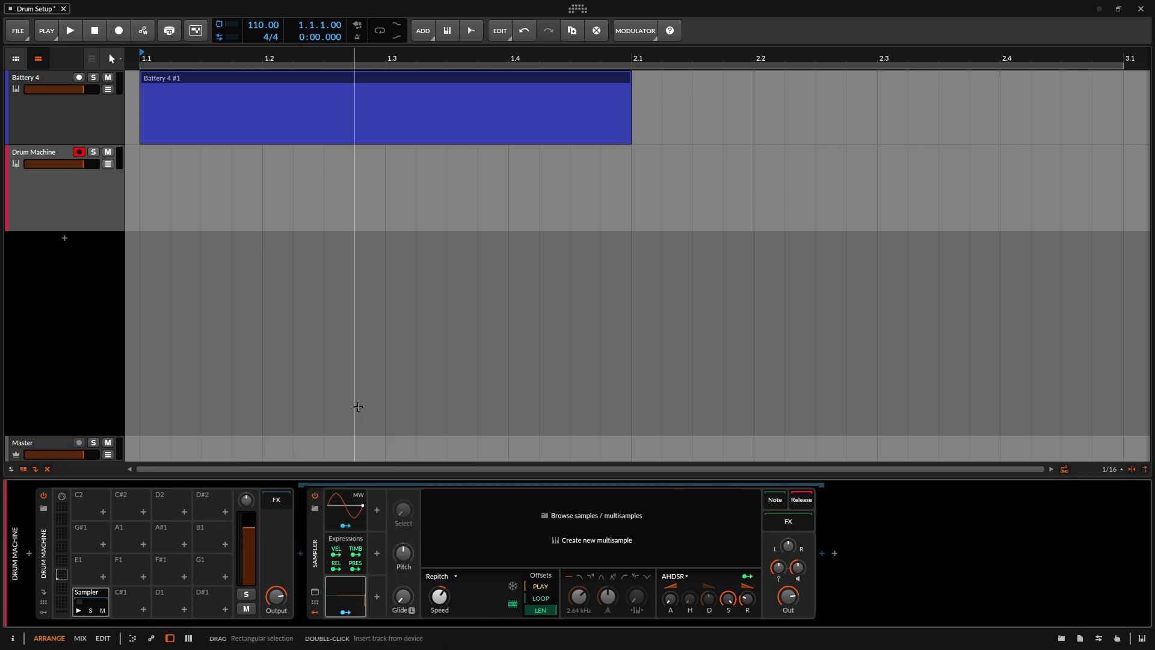
pyautogui.click(363, 597)
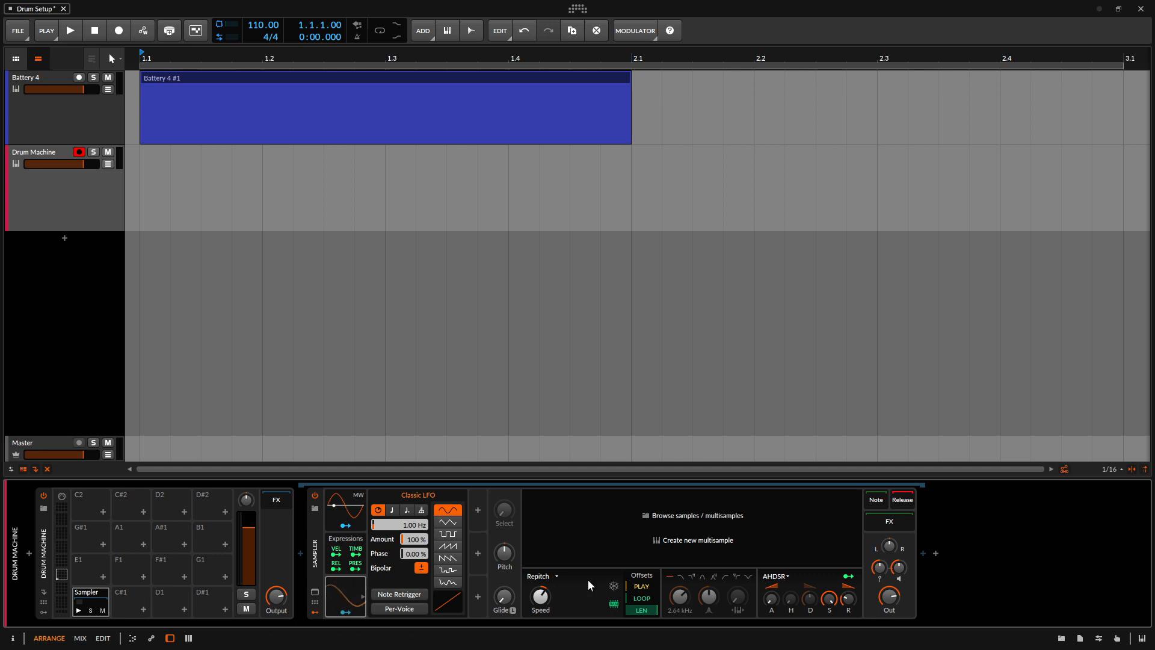
pyautogui.click(478, 511)
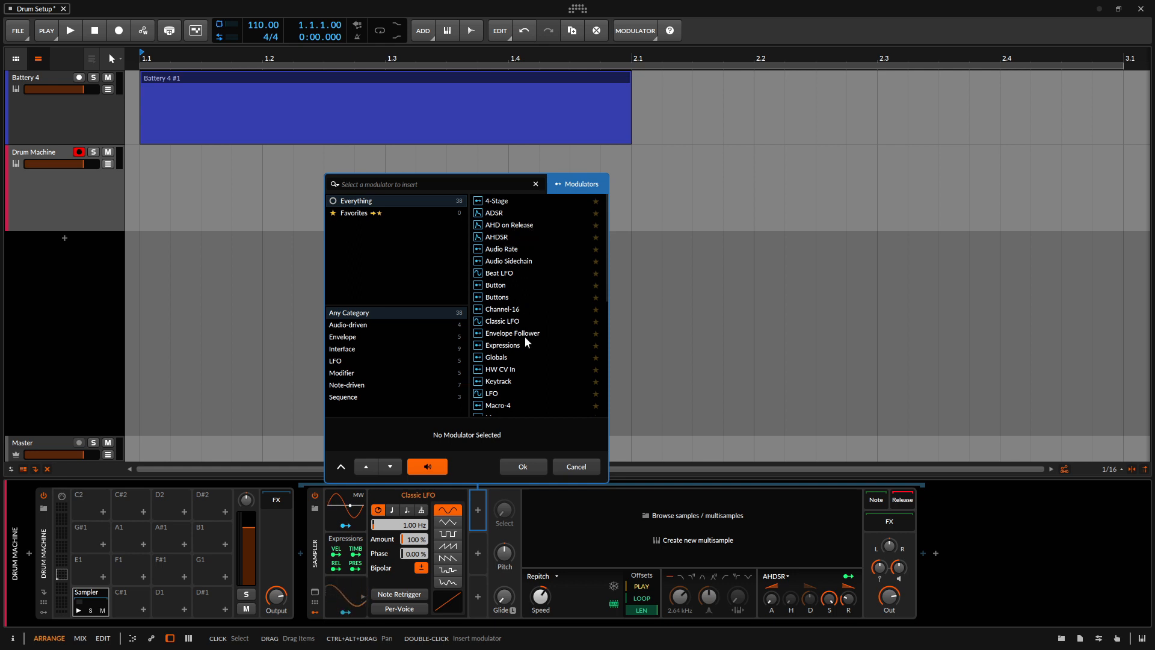
pyautogui.scroll(-5, 525, 335)
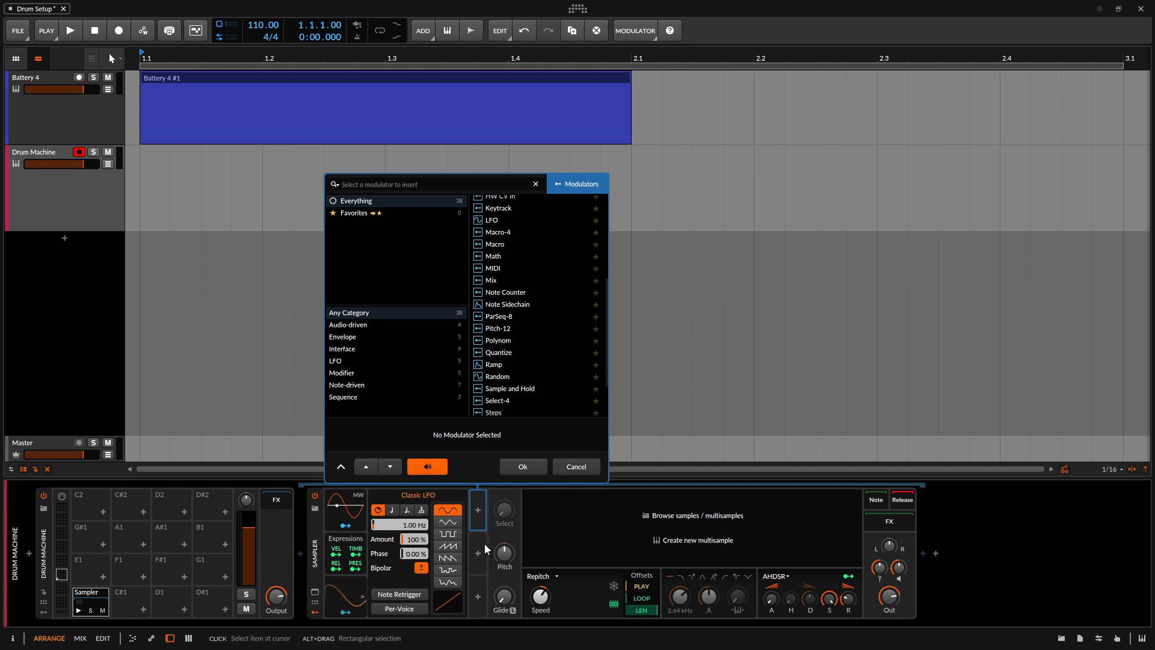
pyautogui.click(567, 467)
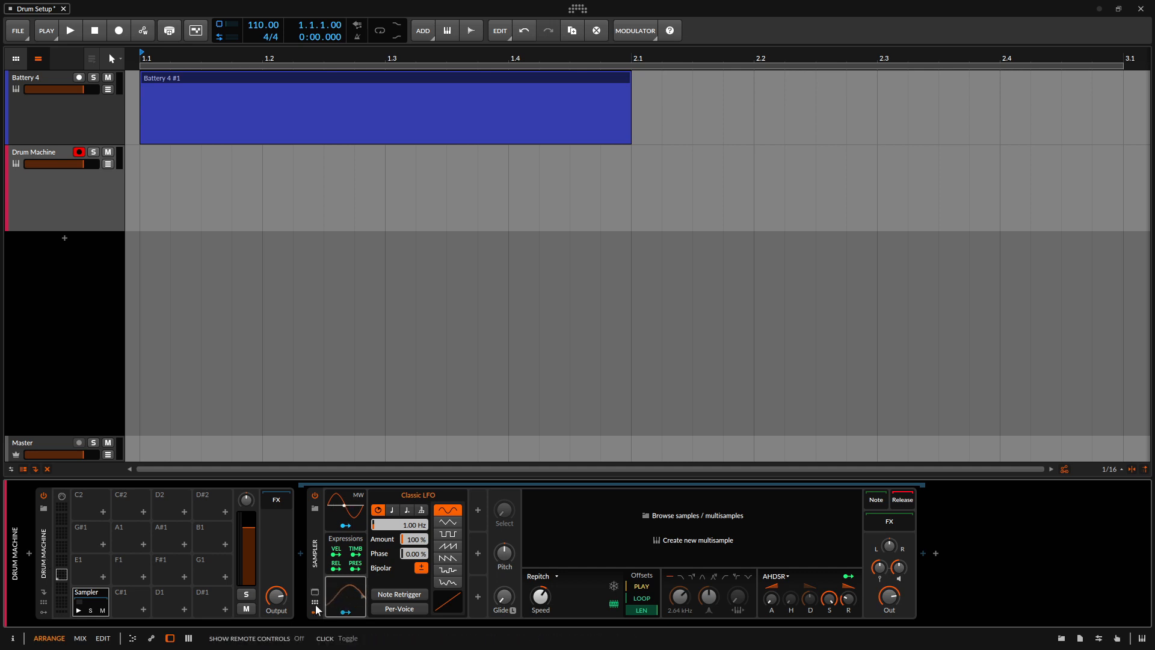
# Collapse the Classic LFO settings and insert a Saturator in the Sampler's FX chain
pyautogui.click(361, 594)
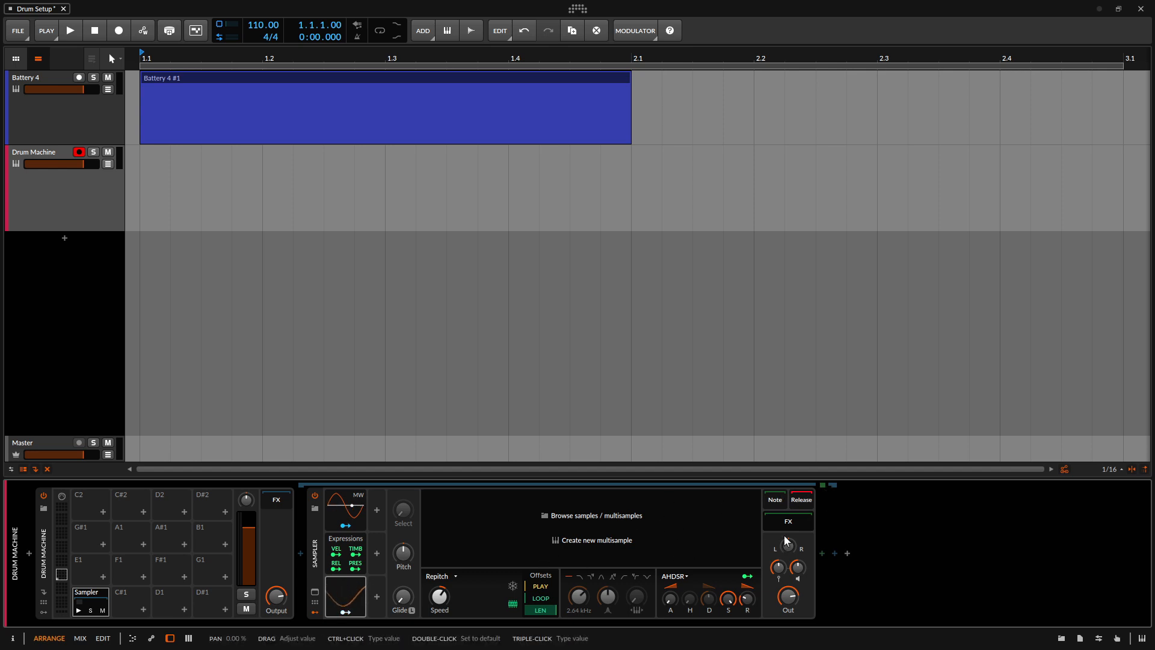
pyautogui.click(822, 554)
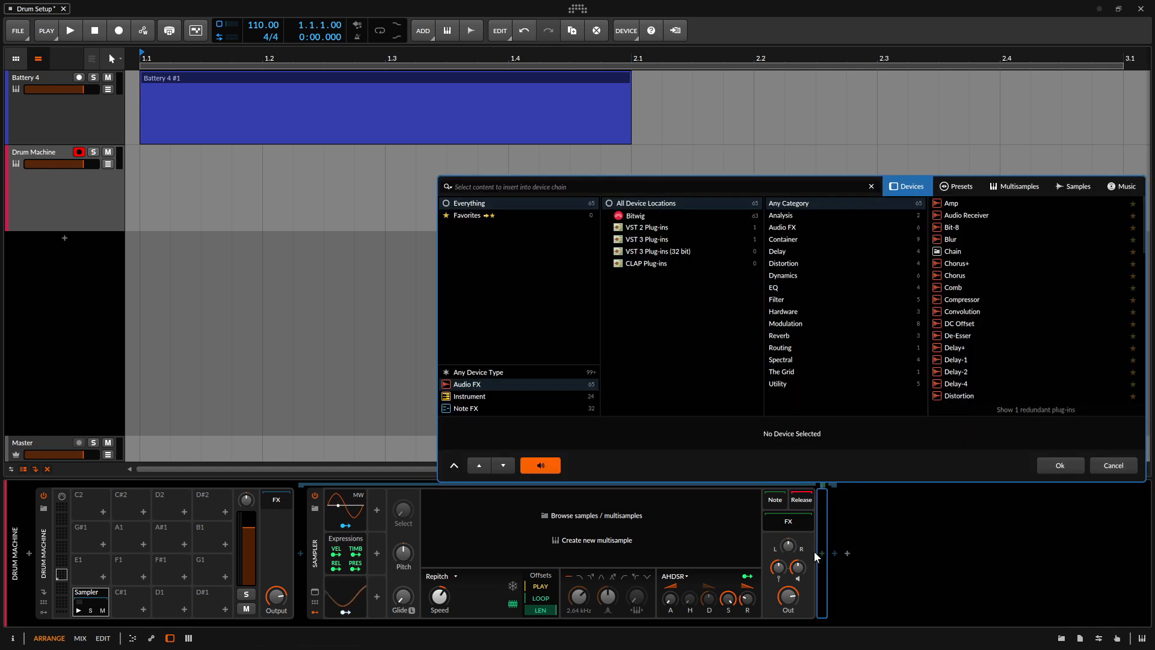
pyautogui.write('sat')
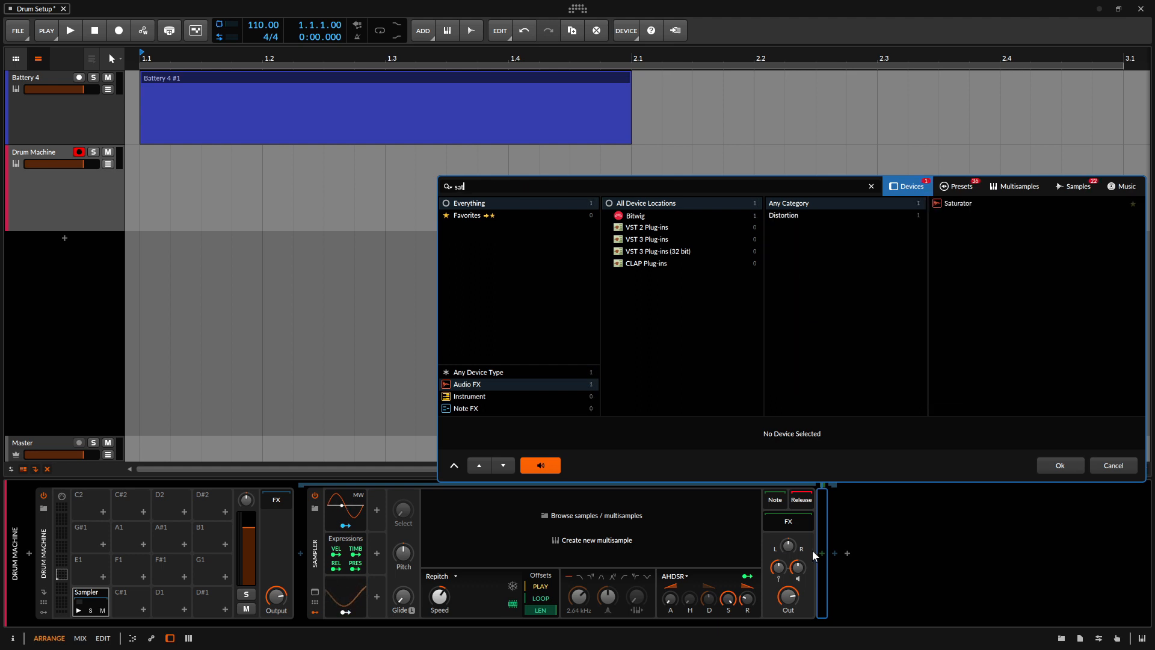
pyautogui.press('Down')
pyautogui.press('Return')
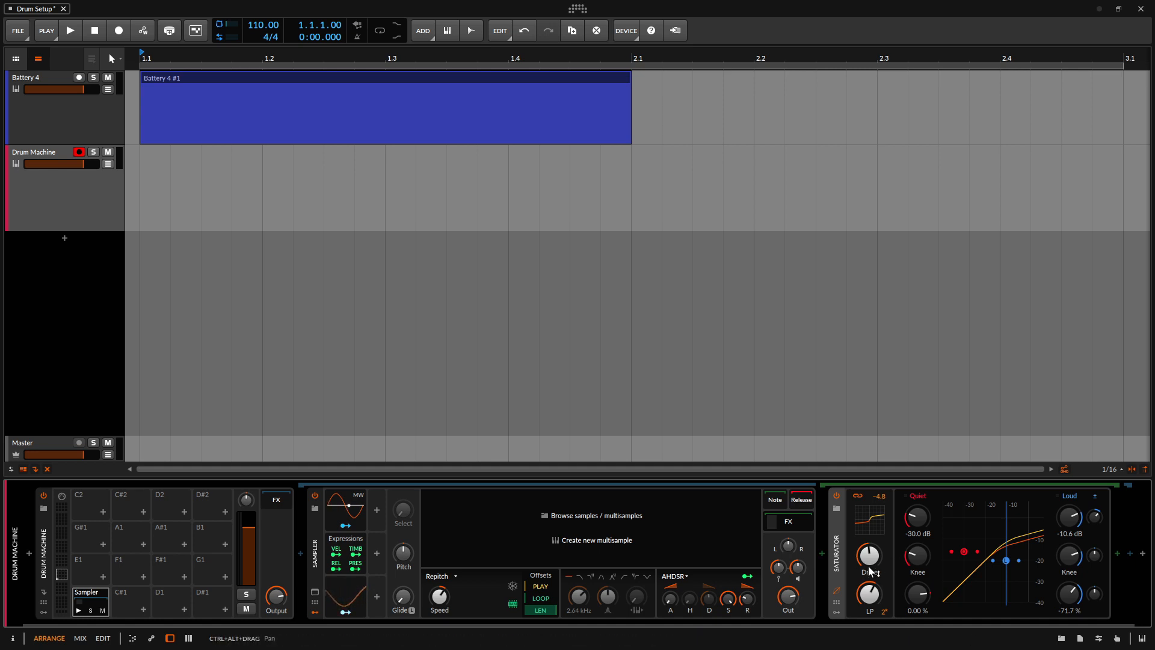
# Insert a Bit-8 device after the Saturator in the Sampler's FX chain
pyautogui.moveTo(722, 623); pyautogui.dragTo(837, 611)
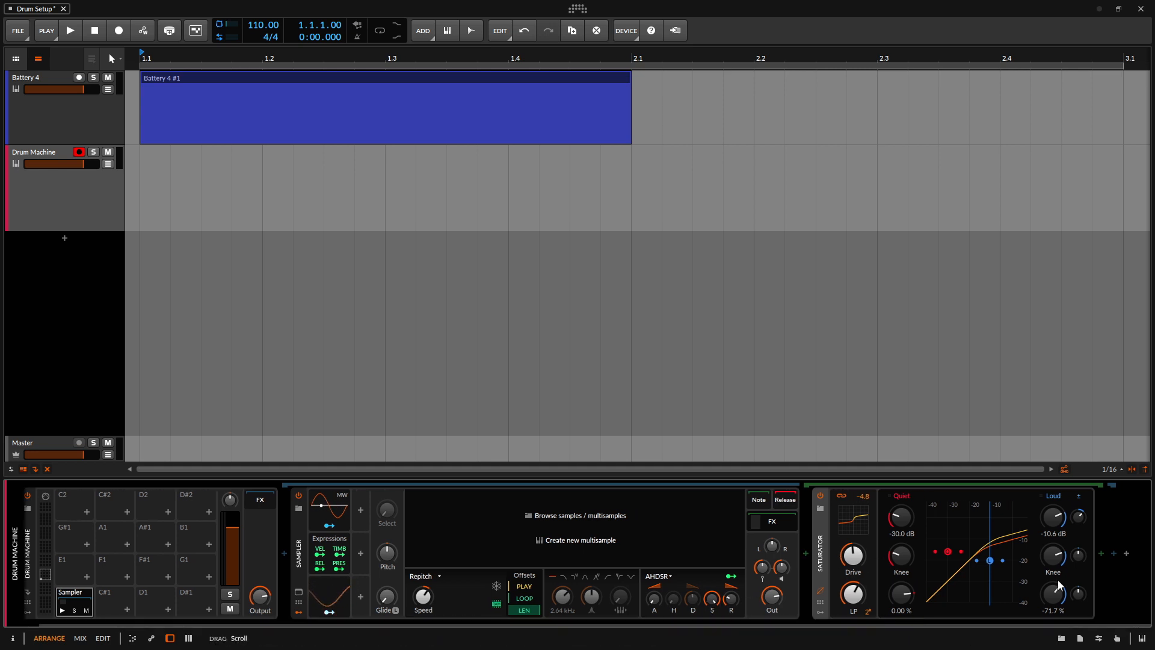
pyautogui.click(1101, 554)
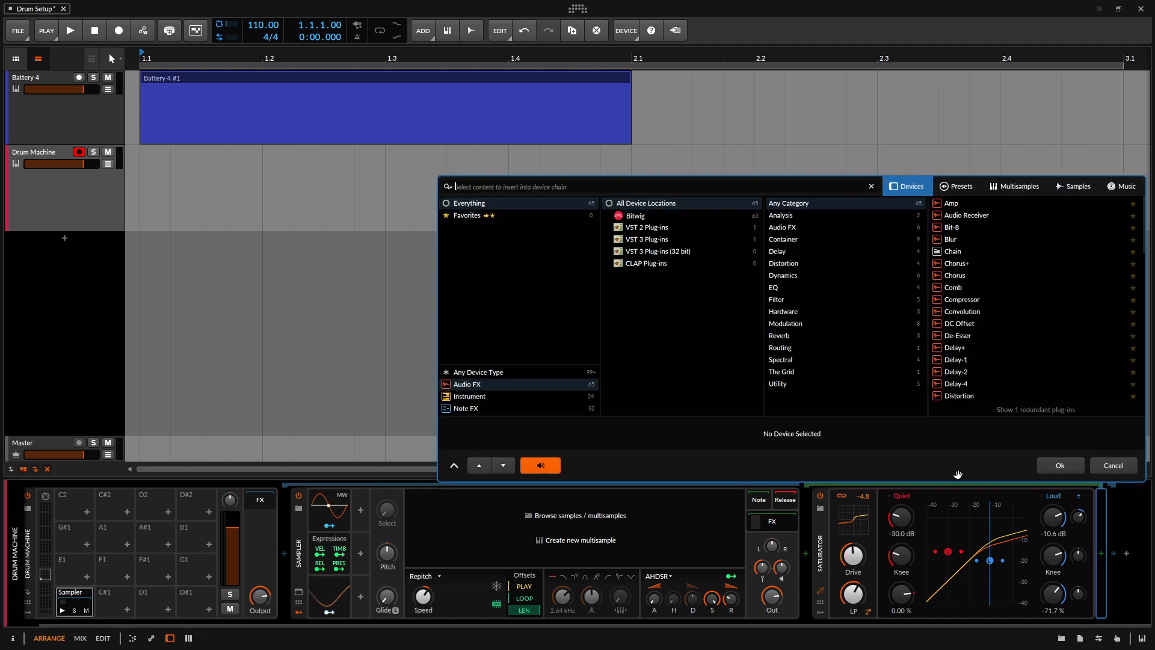
pyautogui.write('bit')
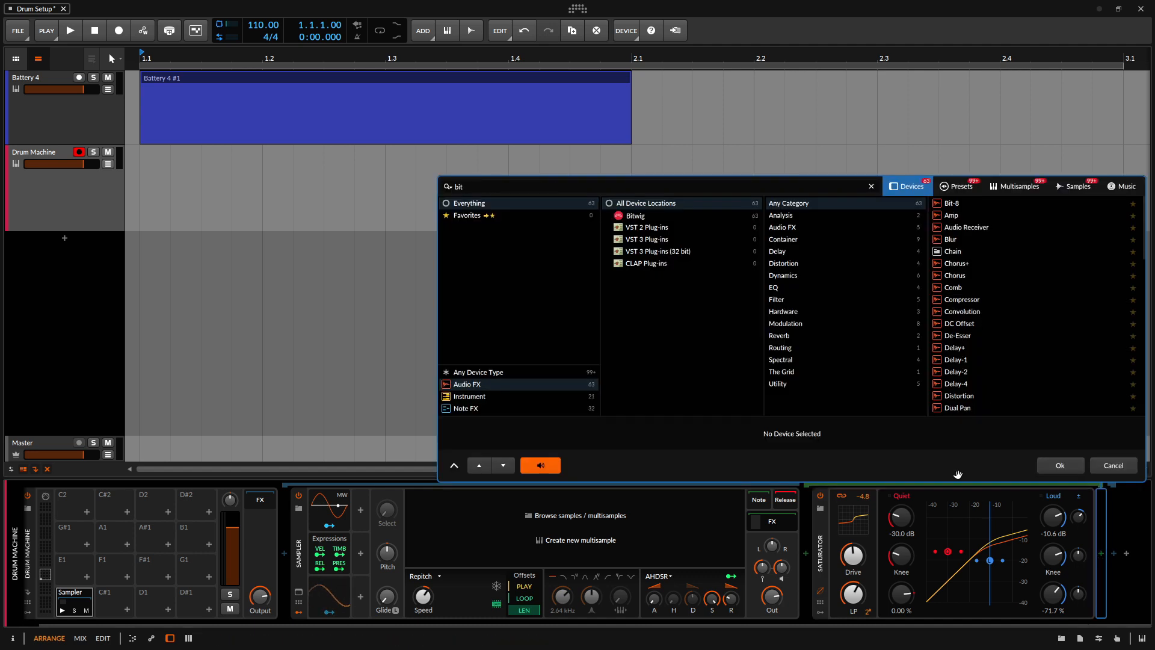
pyautogui.press('Return')
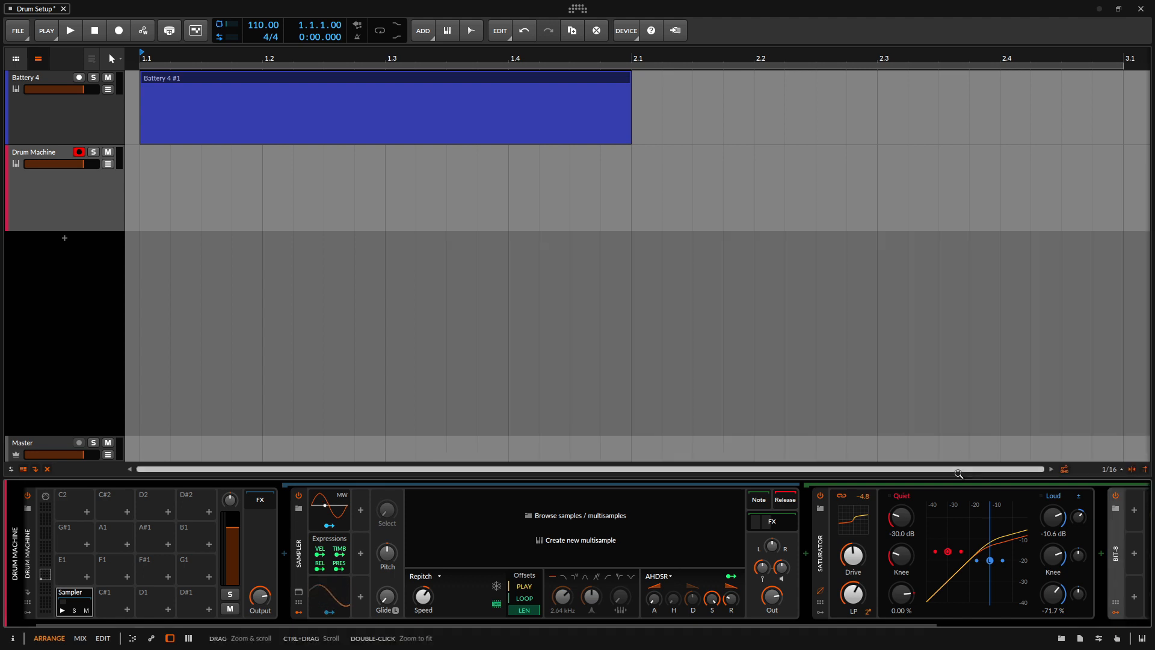
# Insert an EQ-5 after the Bit-8 in the Sampler's FX chain
pyautogui.moveTo(784, 623); pyautogui.dragTo(1025, 619)
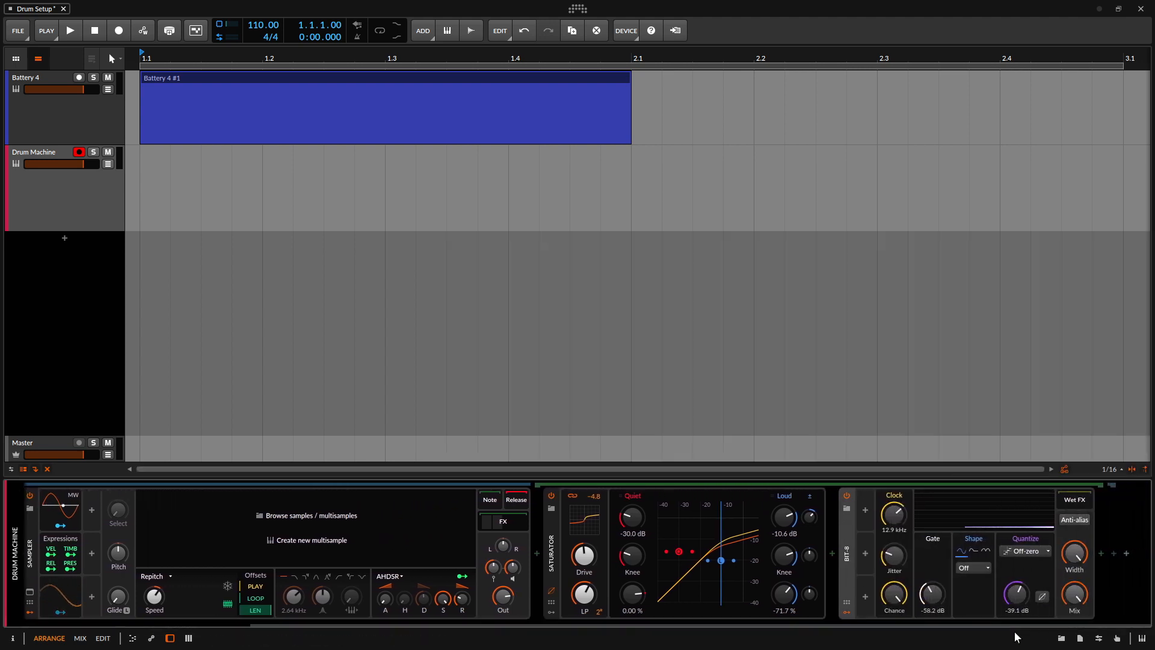
pyautogui.click(1102, 553)
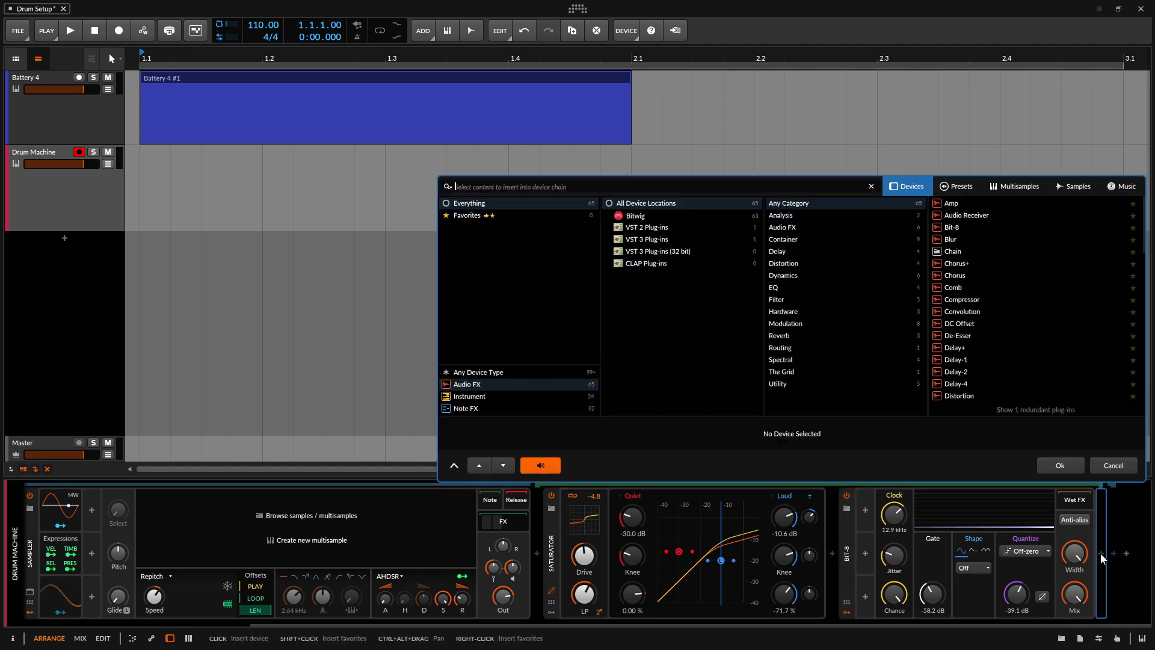
pyautogui.write('e')
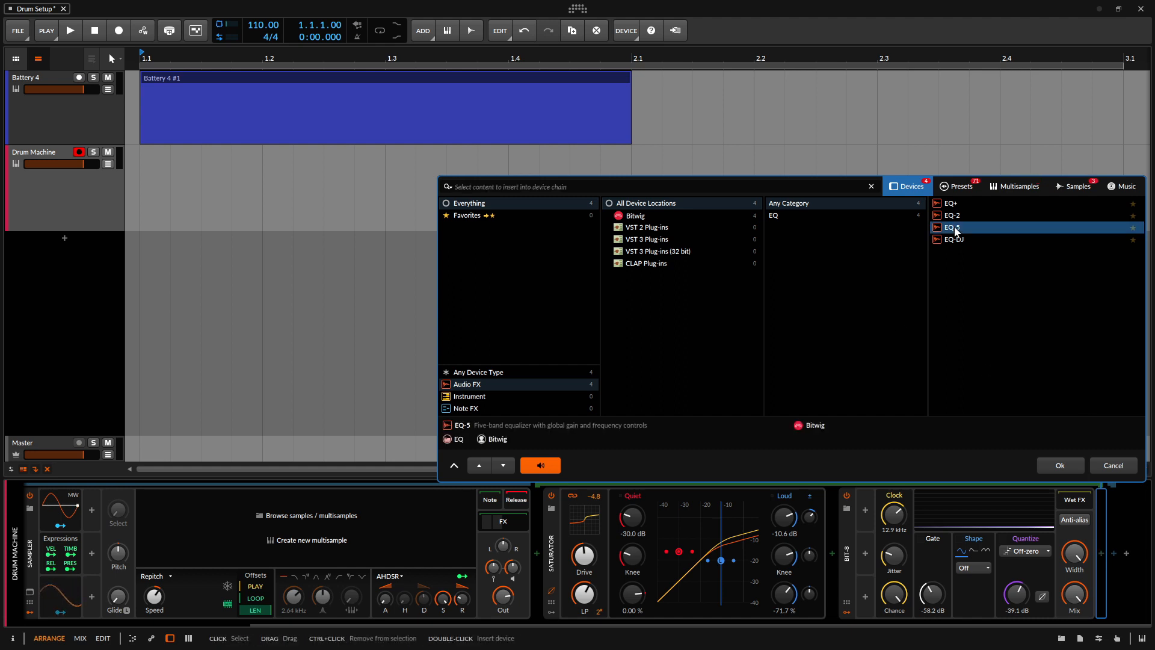
pyautogui.doubleClick(954, 228)
# Insert a Compressor after the EQ-5 in the Sampler's FX chain
pyautogui.moveTo(797, 618); pyautogui.dragTo(1017, 619)
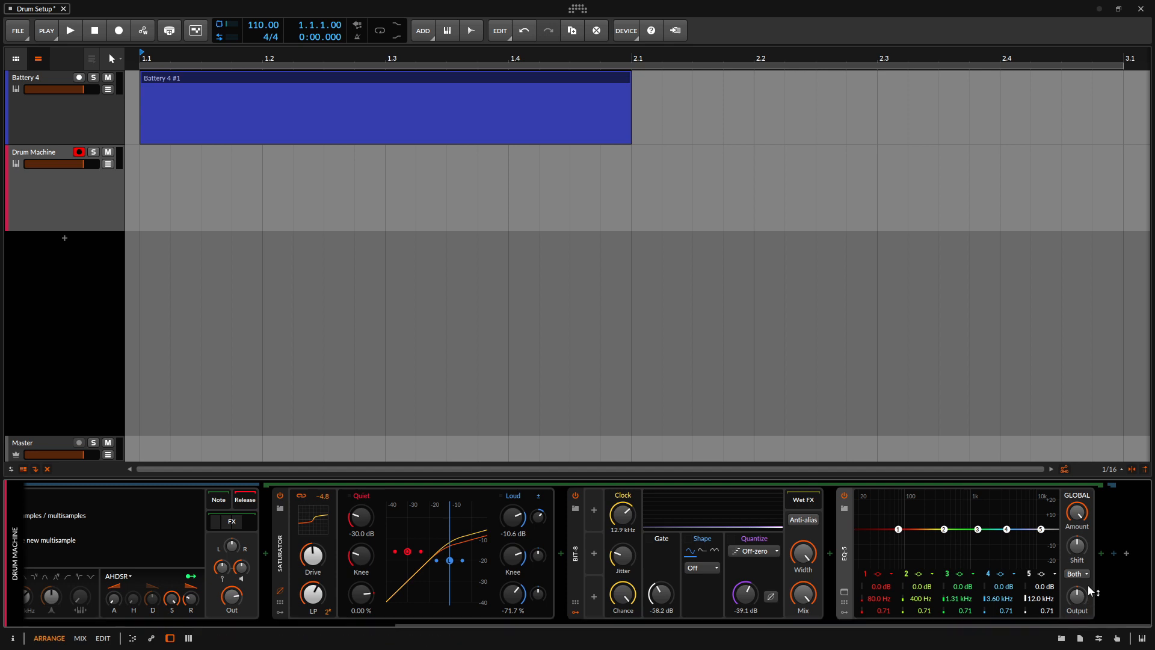
pyautogui.click(1096, 551)
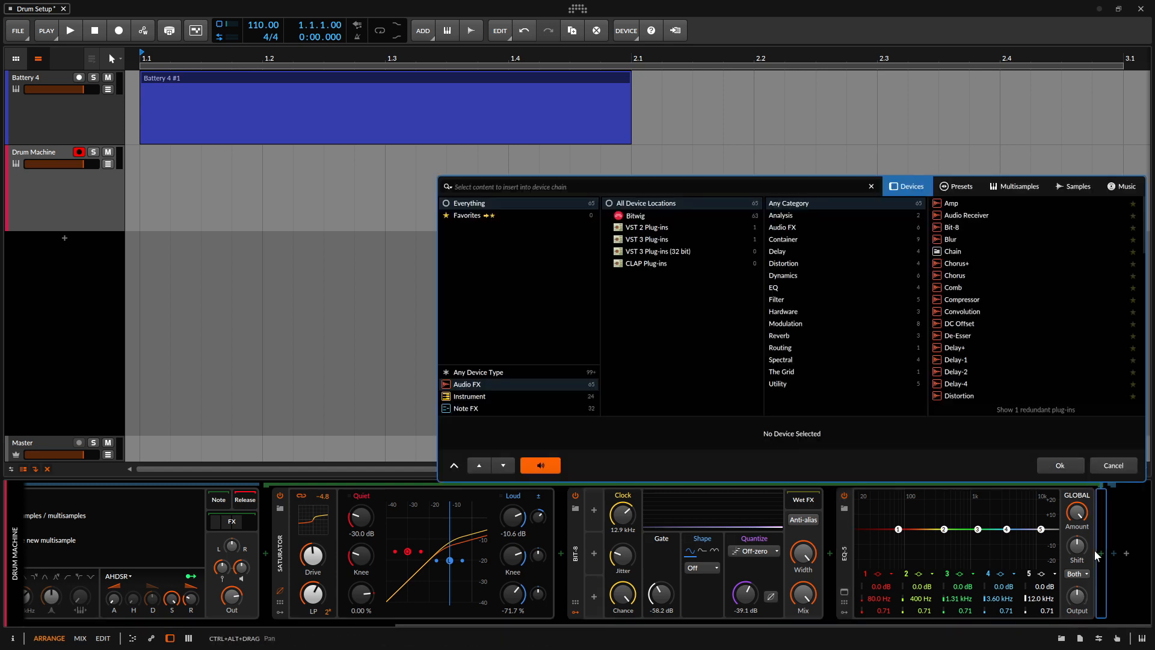
pyautogui.write('comp')
pyautogui.press('Down')
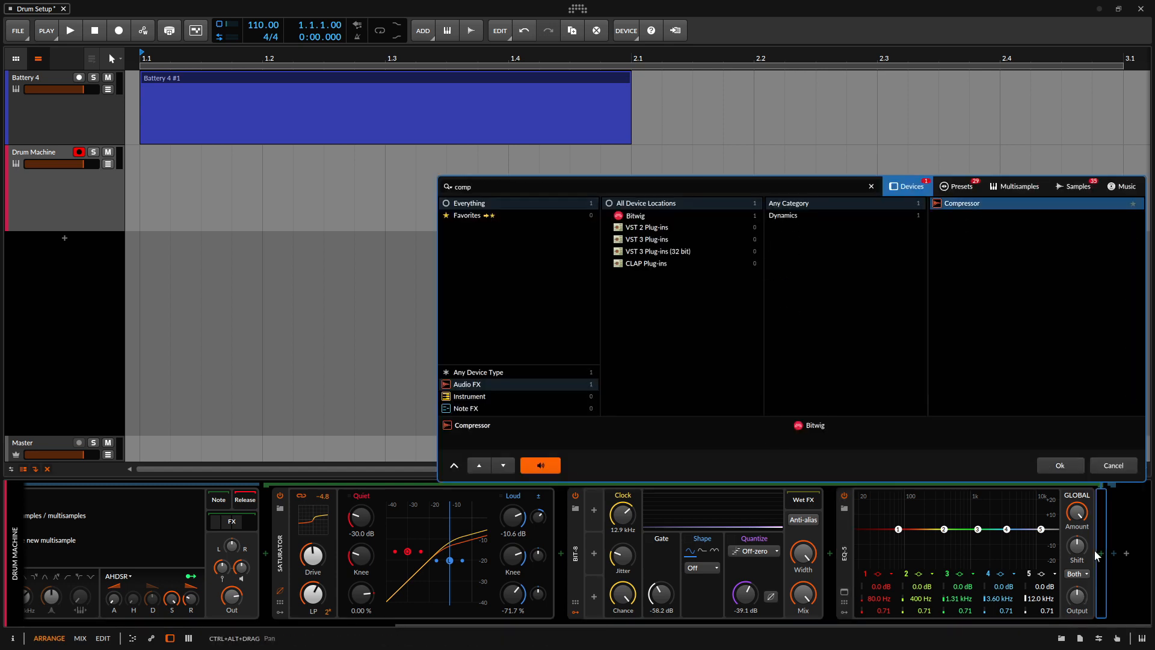
pyautogui.press('Return')
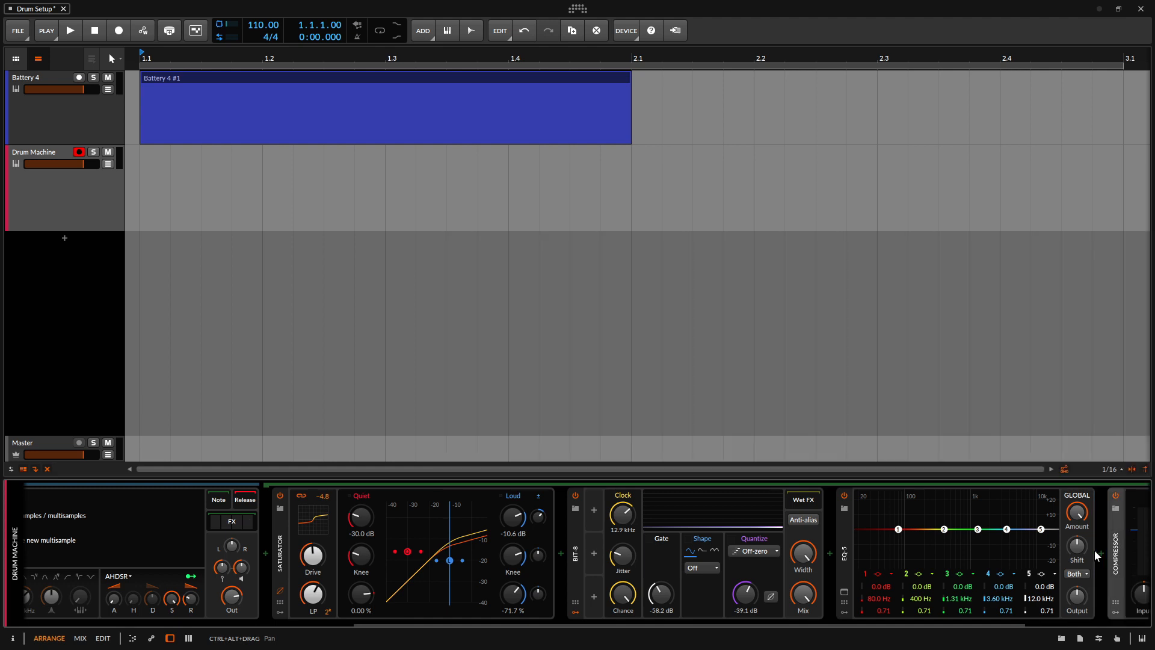
# Switch off the Compressor, EQ-5, Bit-8 and Saturator in the Sampler's FX chain
pyautogui.moveTo(539, 624); pyautogui.dragTo(455, 621)
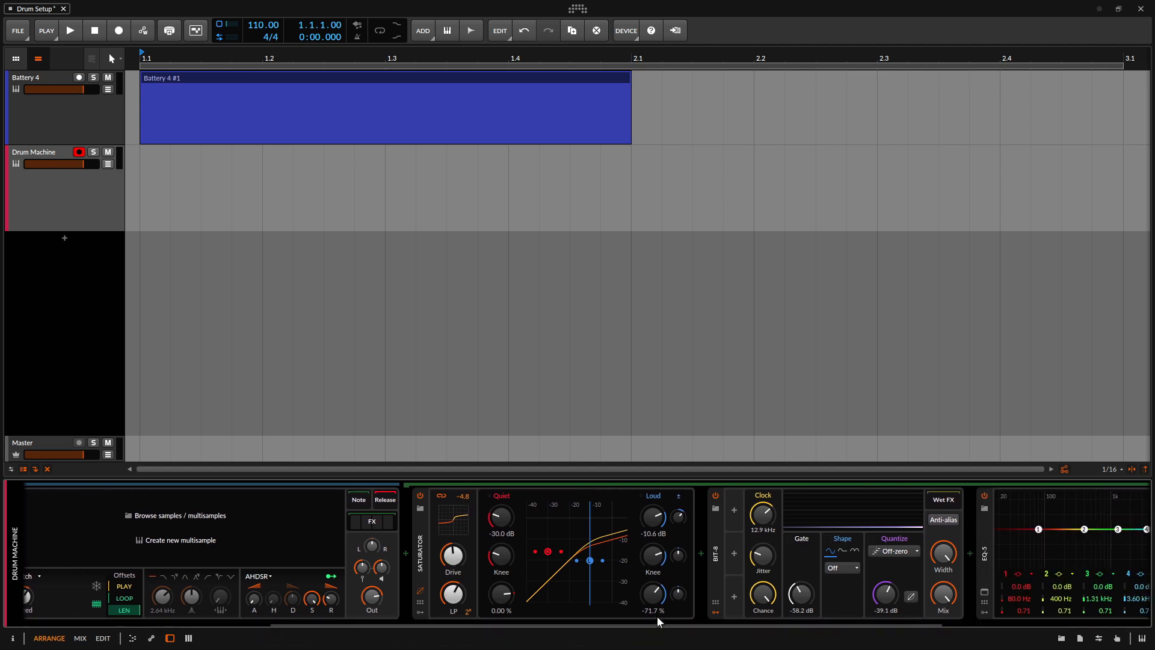
pyautogui.moveTo(657, 620); pyautogui.dragTo(772, 615)
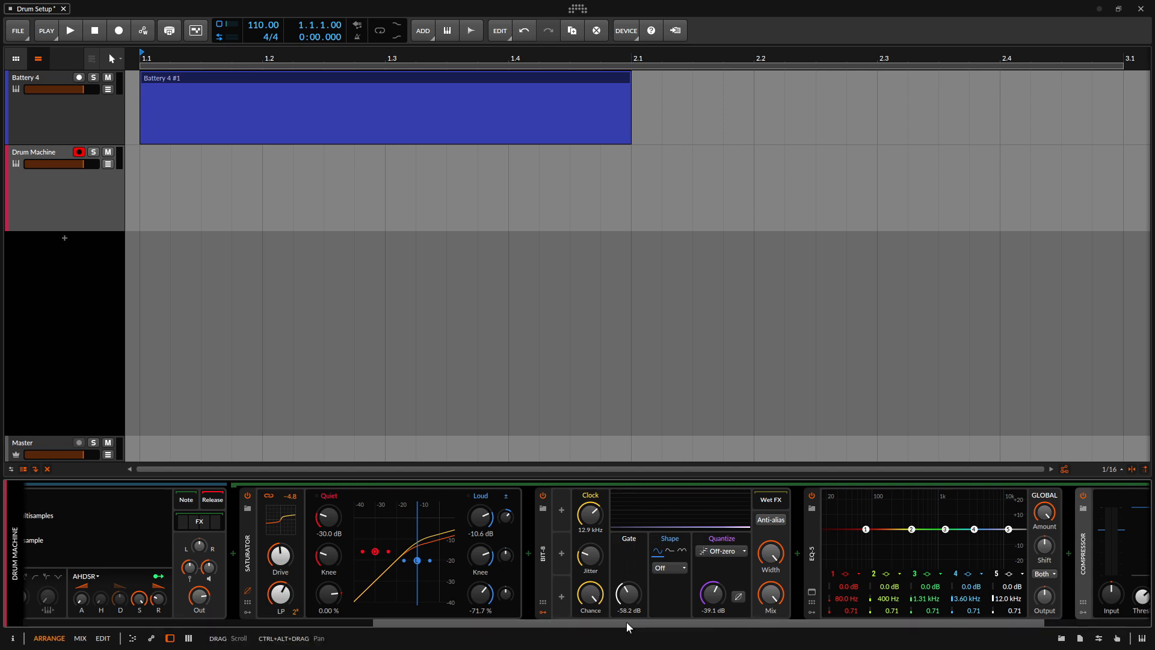
pyautogui.moveTo(627, 619); pyautogui.dragTo(781, 617)
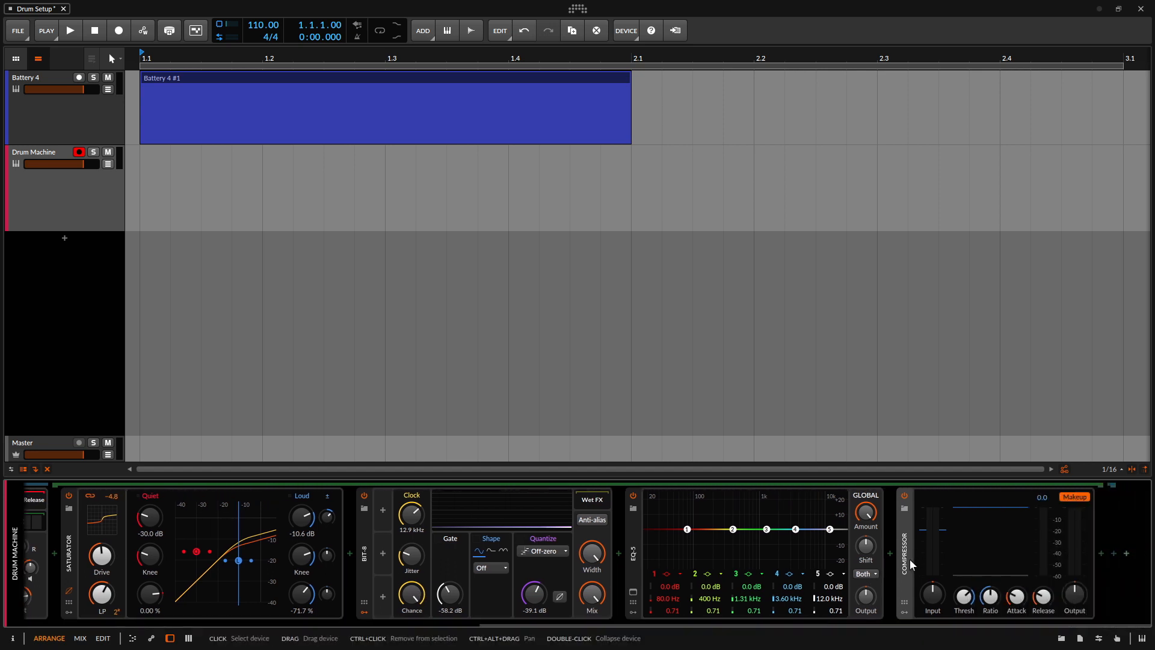
pyautogui.click(905, 495)
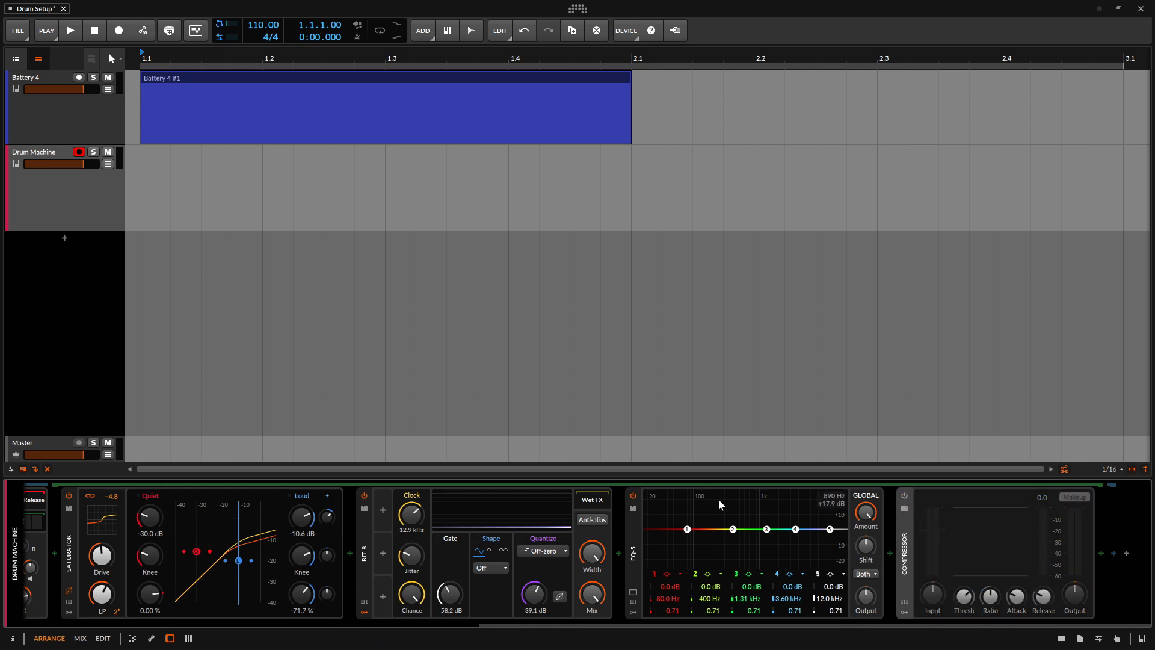
pyautogui.click(634, 495)
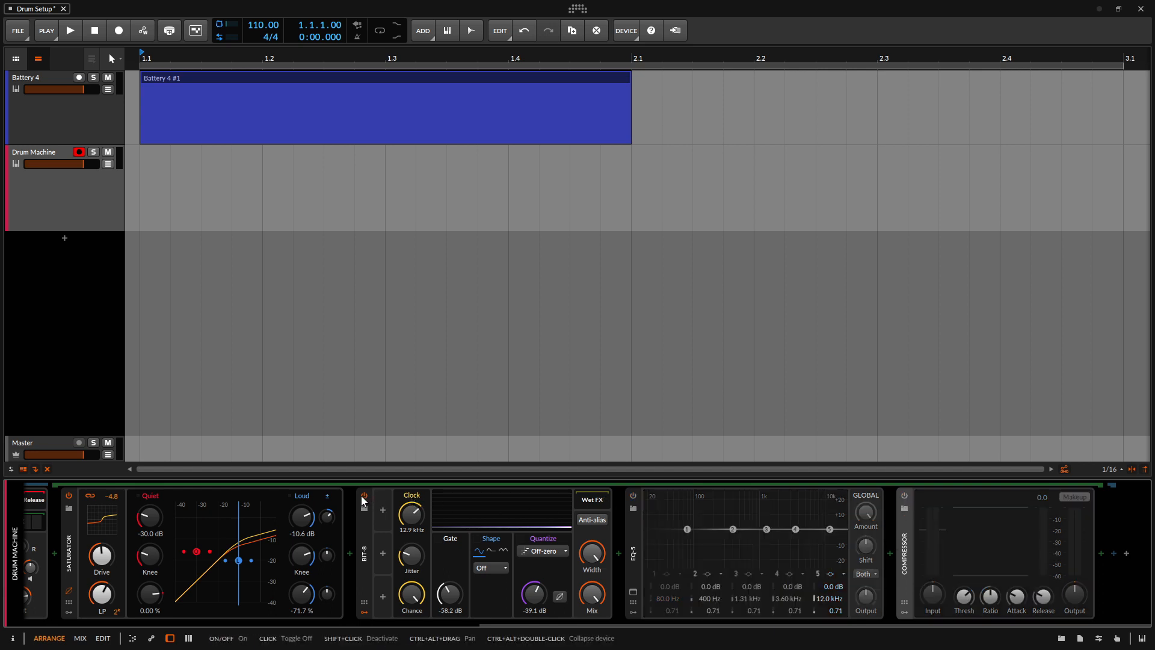
pyautogui.click(364, 495)
pyautogui.moveTo(544, 620); pyautogui.dragTo(411, 616)
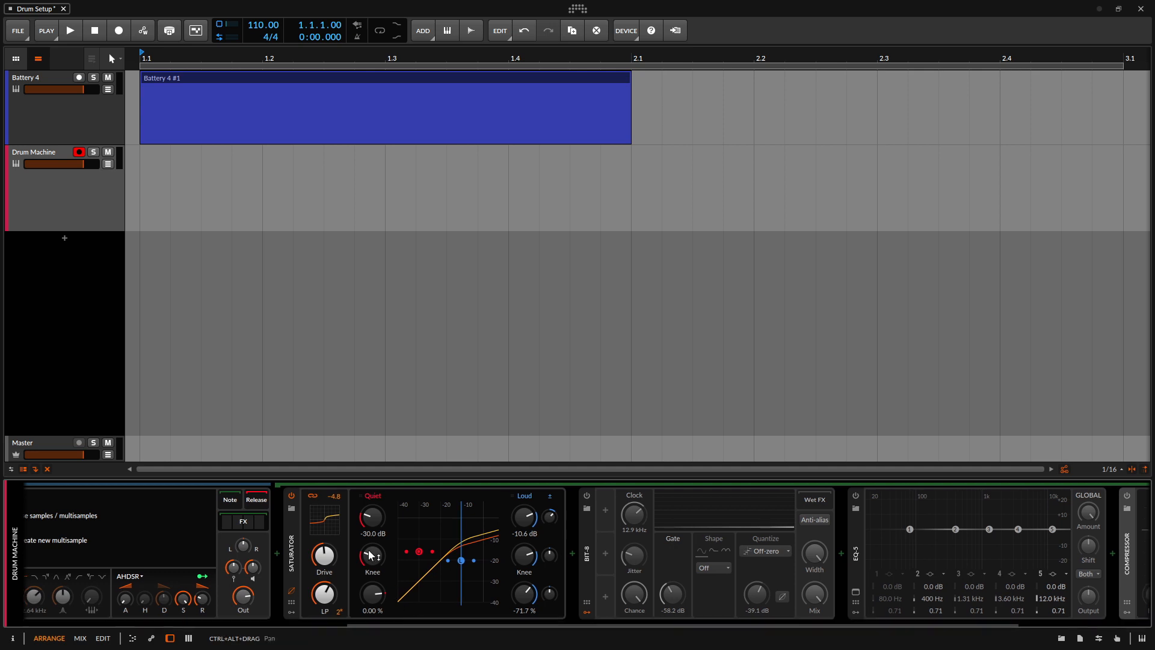
pyautogui.click(291, 496)
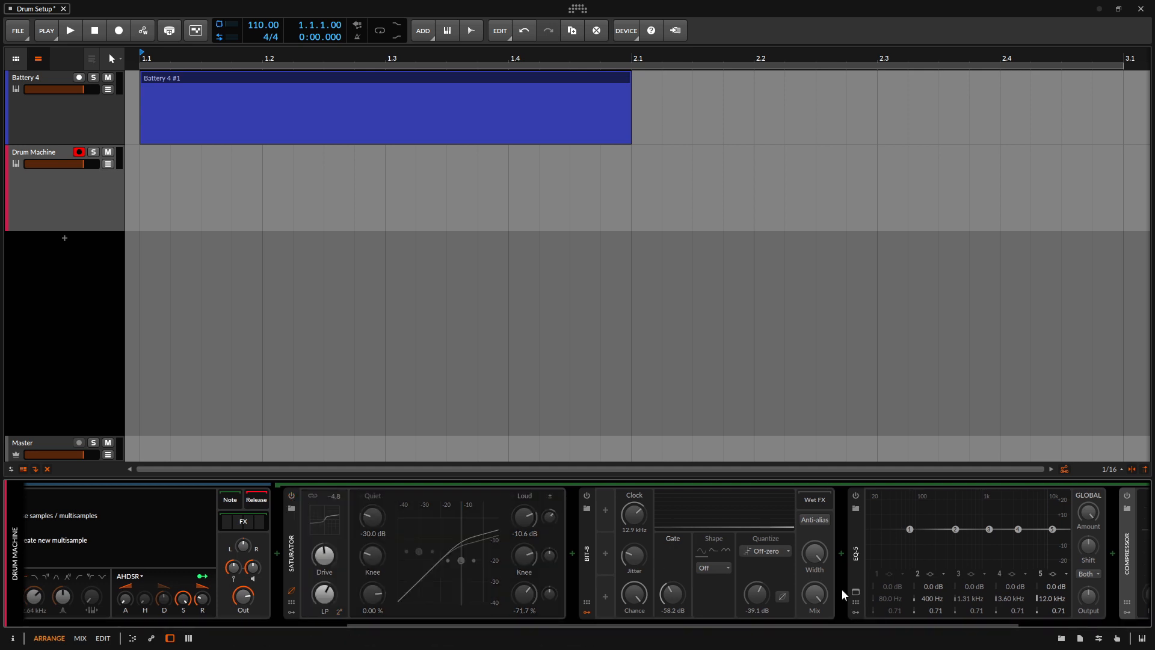
# Collapse the Compressor, EQ-5, Bit-8 and Saturator to narrow strips
pyautogui.doubleClick(1124, 546)
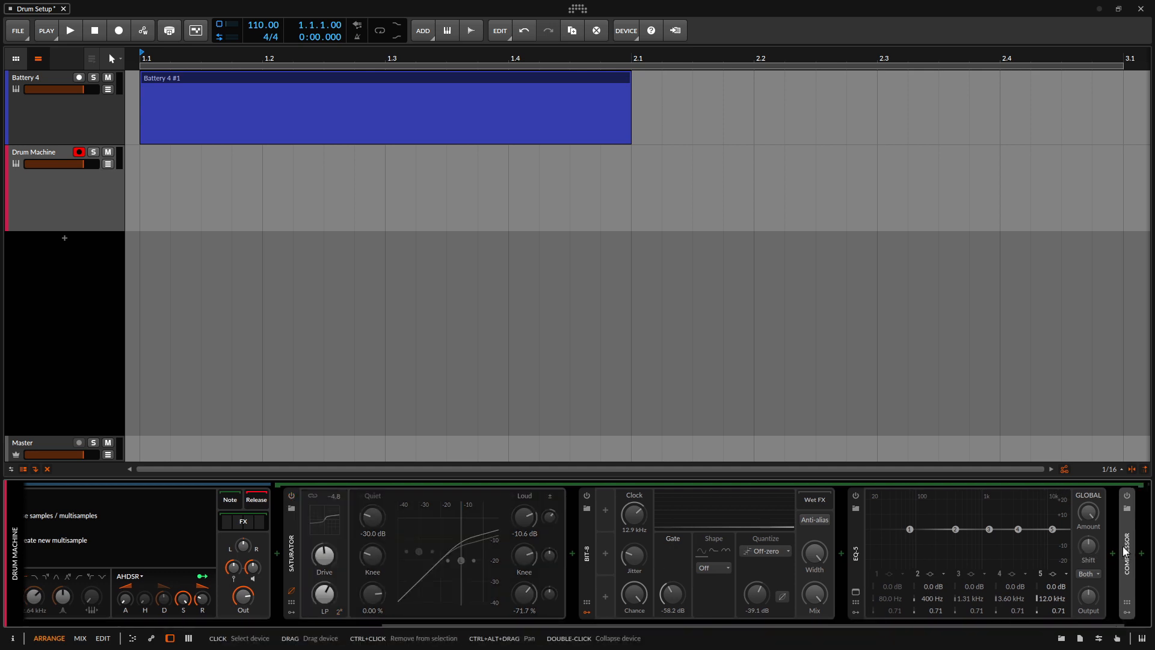
pyautogui.doubleClick(854, 558)
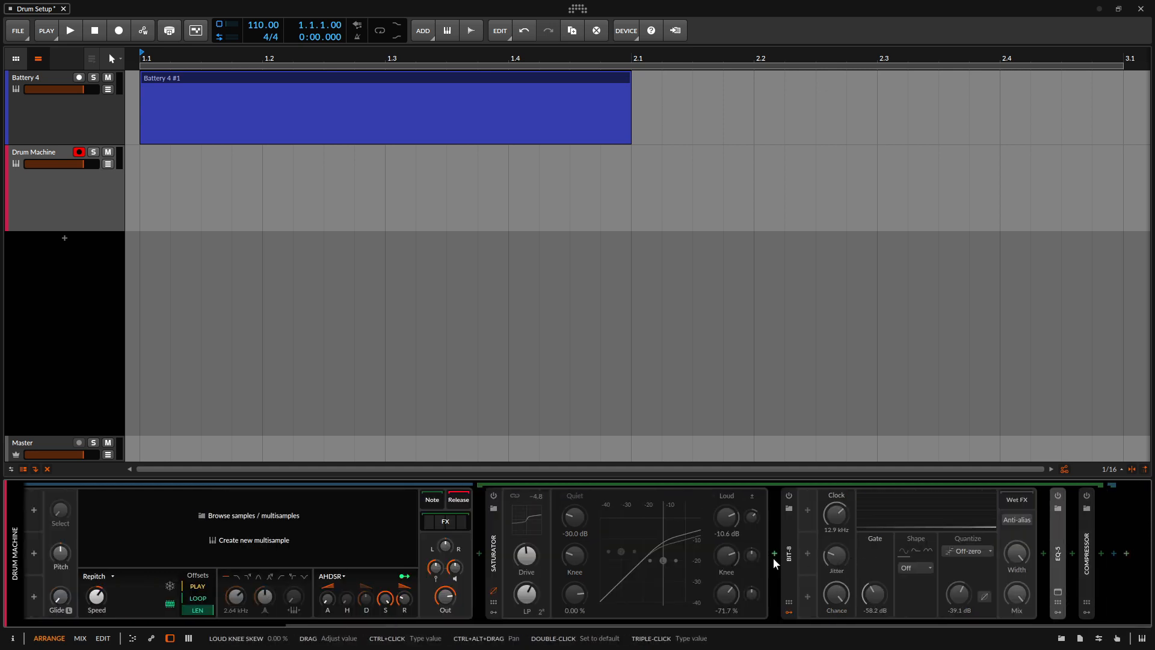
pyautogui.doubleClick(790, 553)
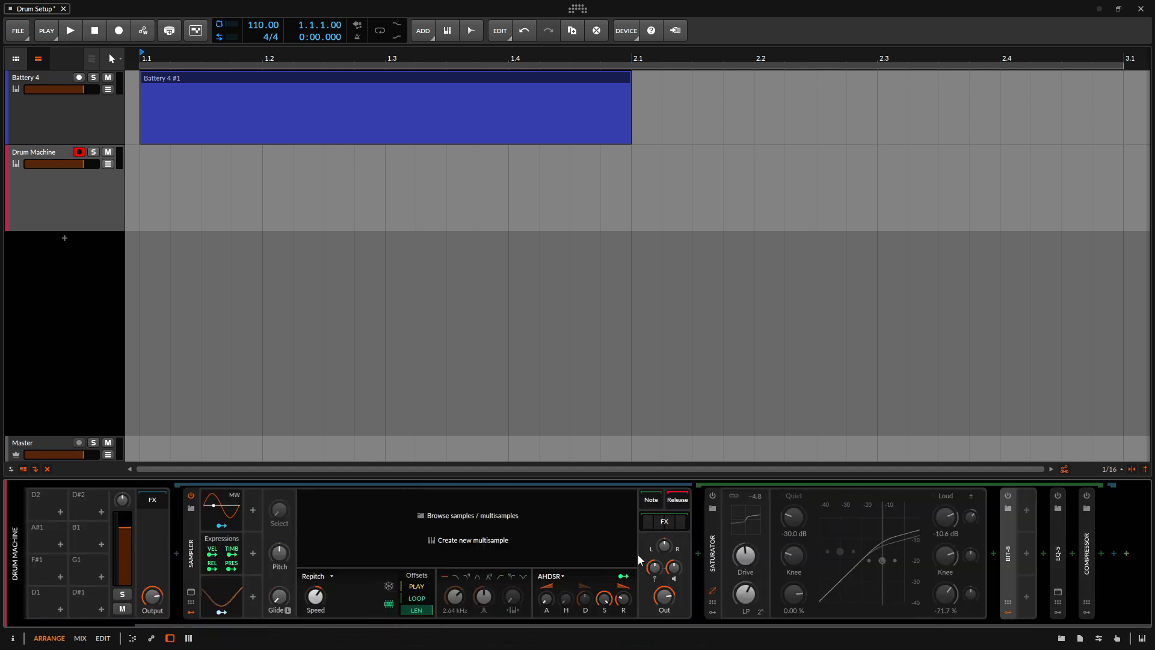
pyautogui.doubleClick(713, 550)
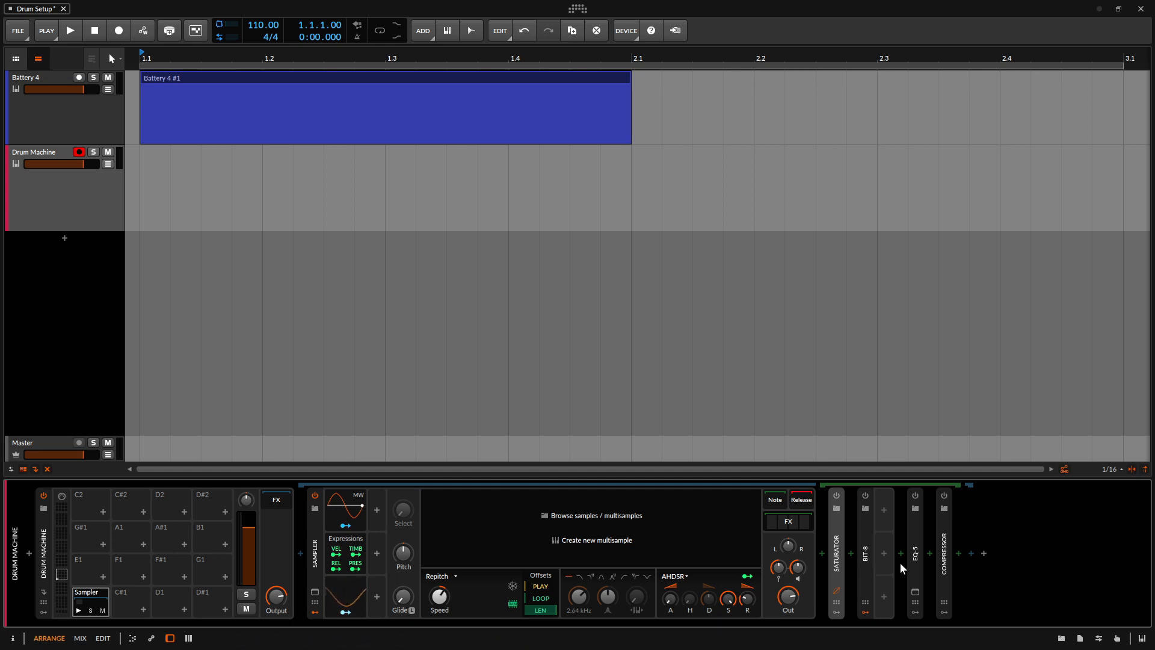
# Expand the EQ-5 and switch it on briefly, returning it to its bypassed, collapsed state
pyautogui.doubleClick(917, 555)
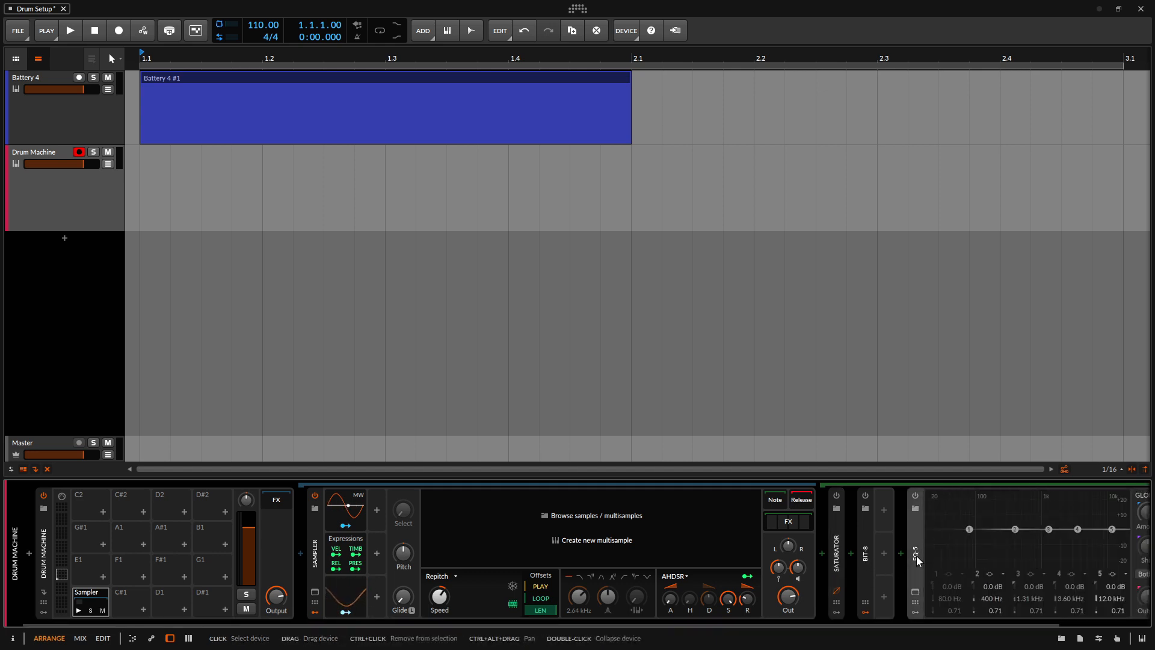
pyautogui.click(915, 496)
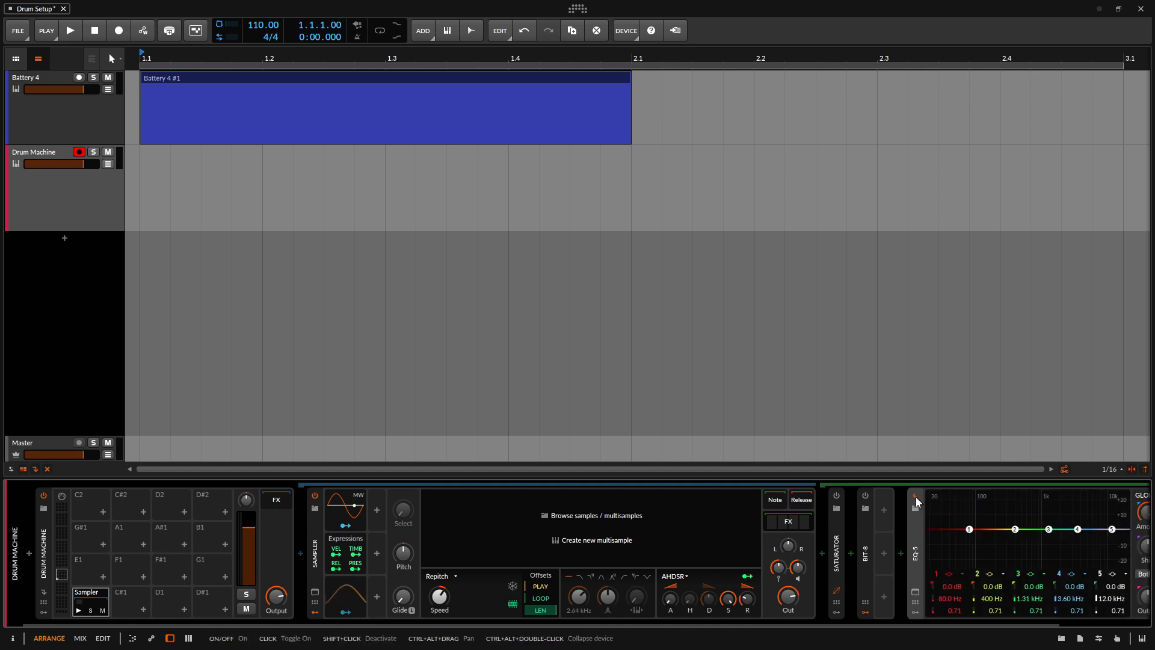
pyautogui.doubleClick(918, 552)
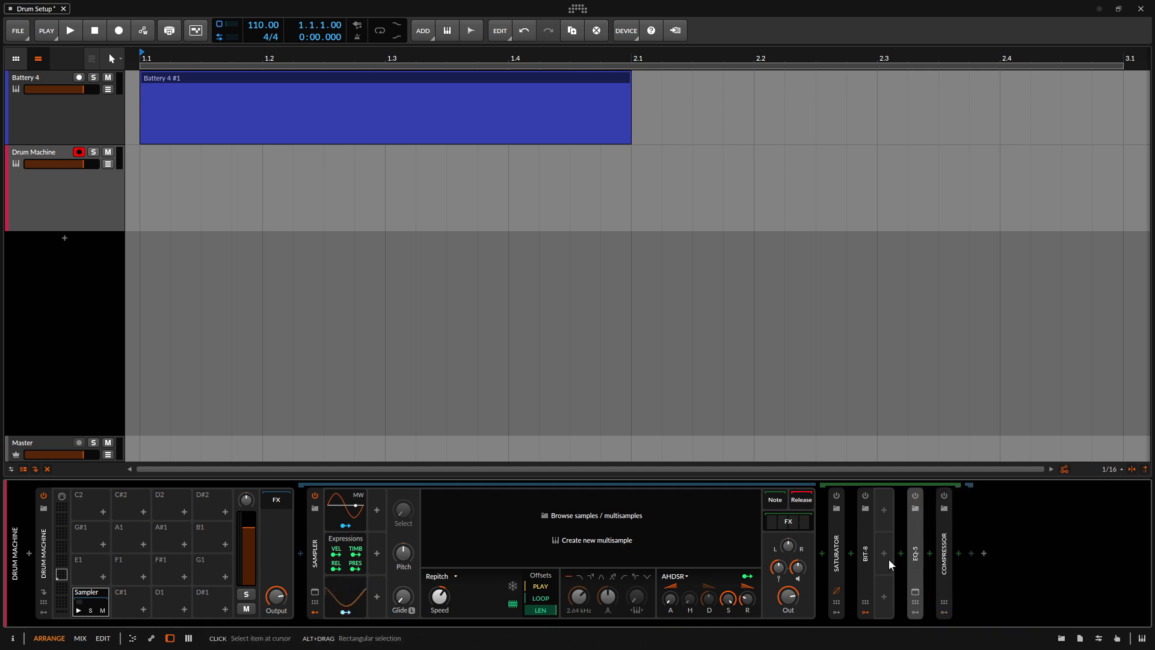
# Hide the Sampler's FX chain and save the Sampler to the library as preset "Chain 1", category Drums, with a short description
pyautogui.click(788, 525)
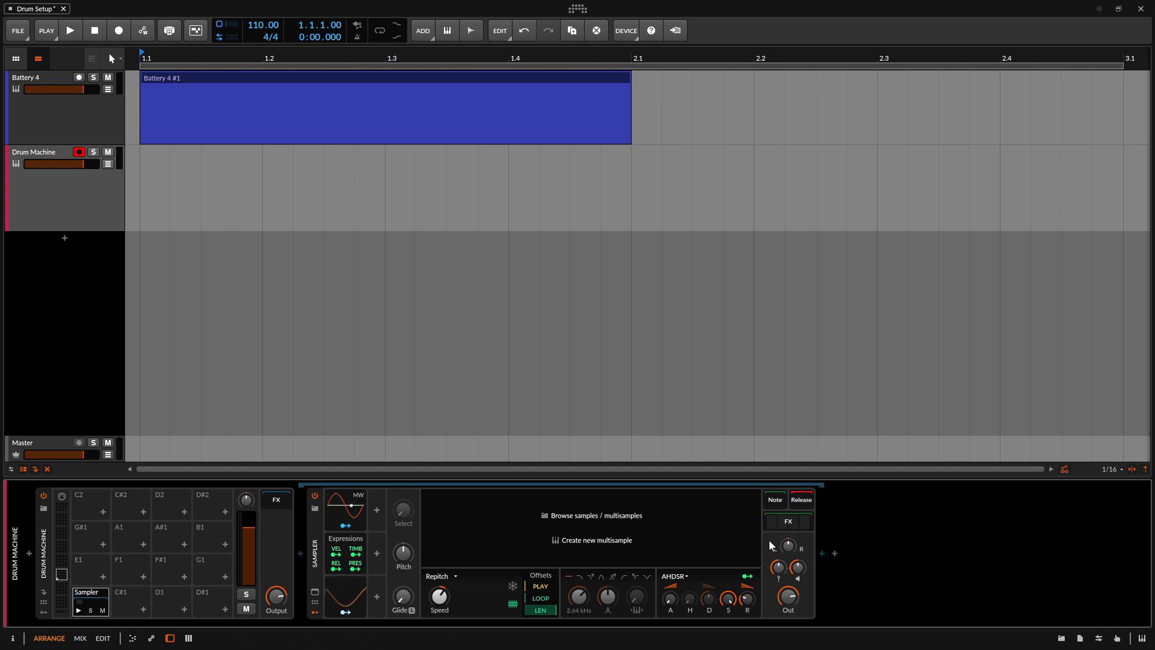
pyautogui.click(316, 555)
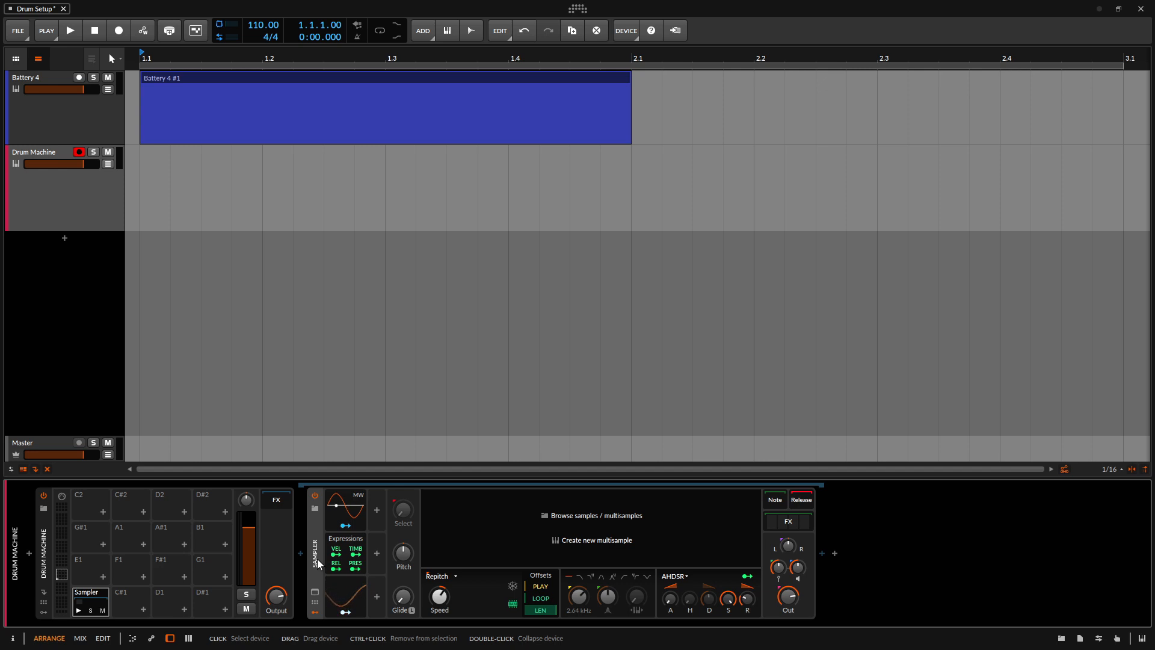
pyautogui.rightClick(317, 558)
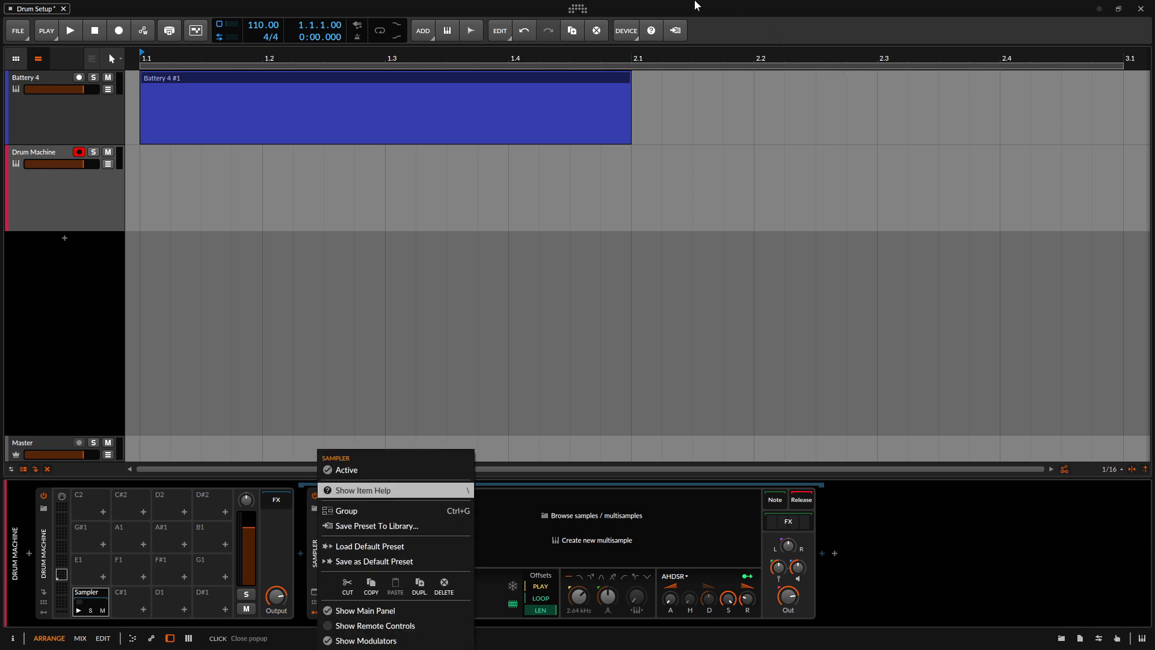
pyautogui.click(677, 34)
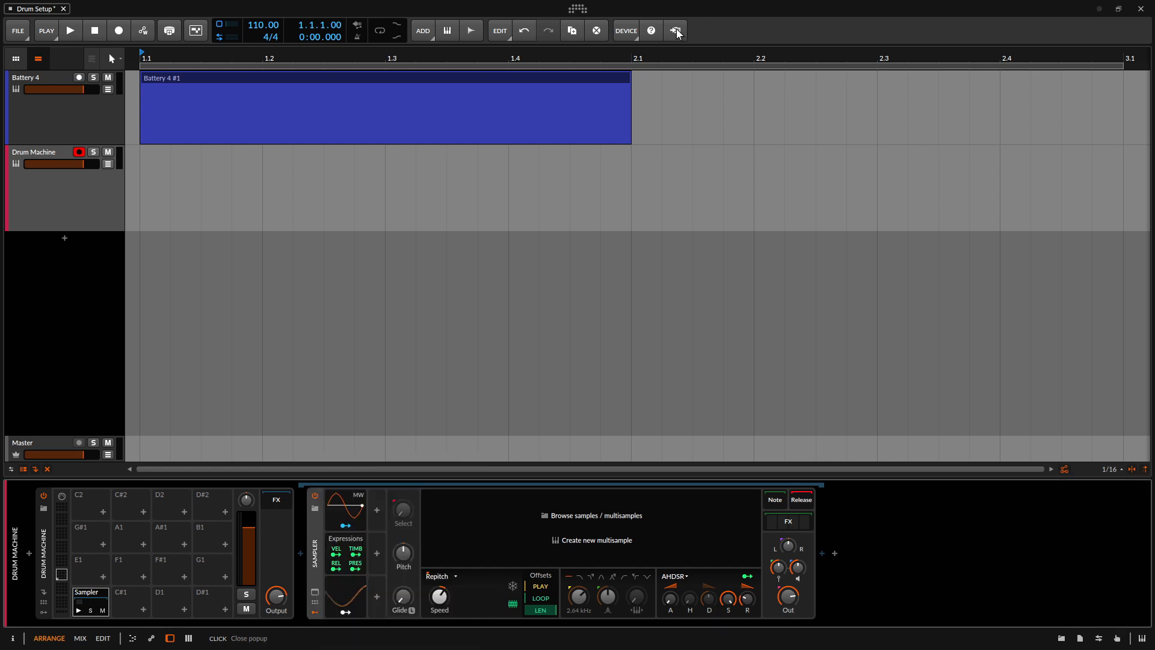
pyautogui.click(677, 33)
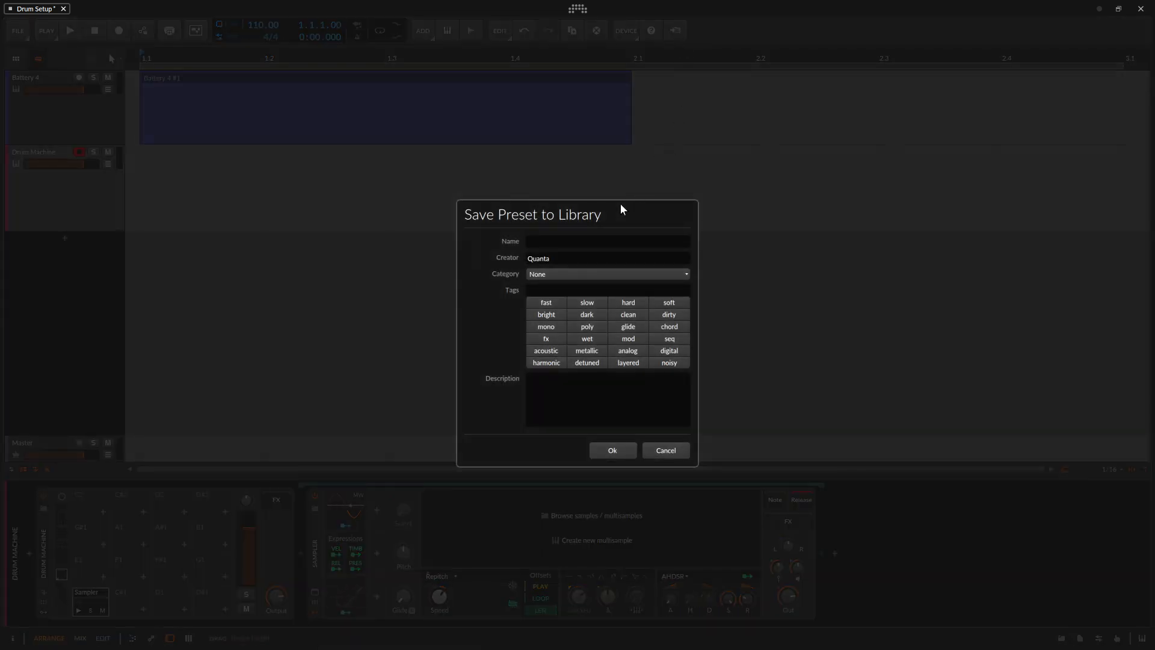
pyautogui.write('Chain 1')
pyautogui.click(575, 275)
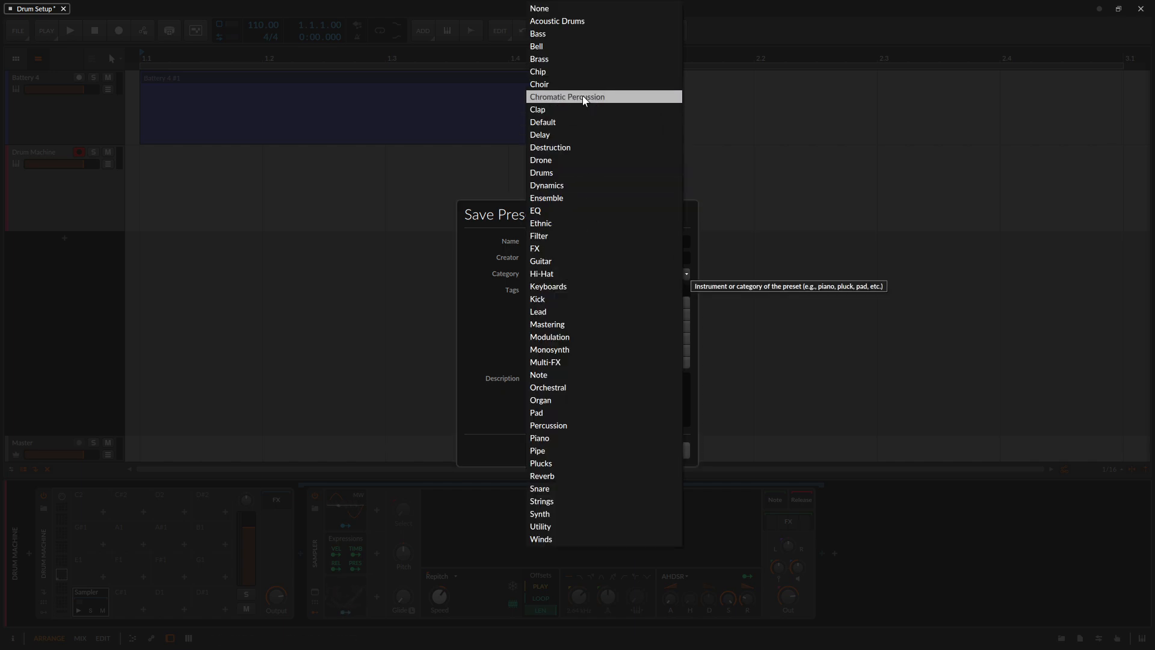
pyautogui.click(567, 176)
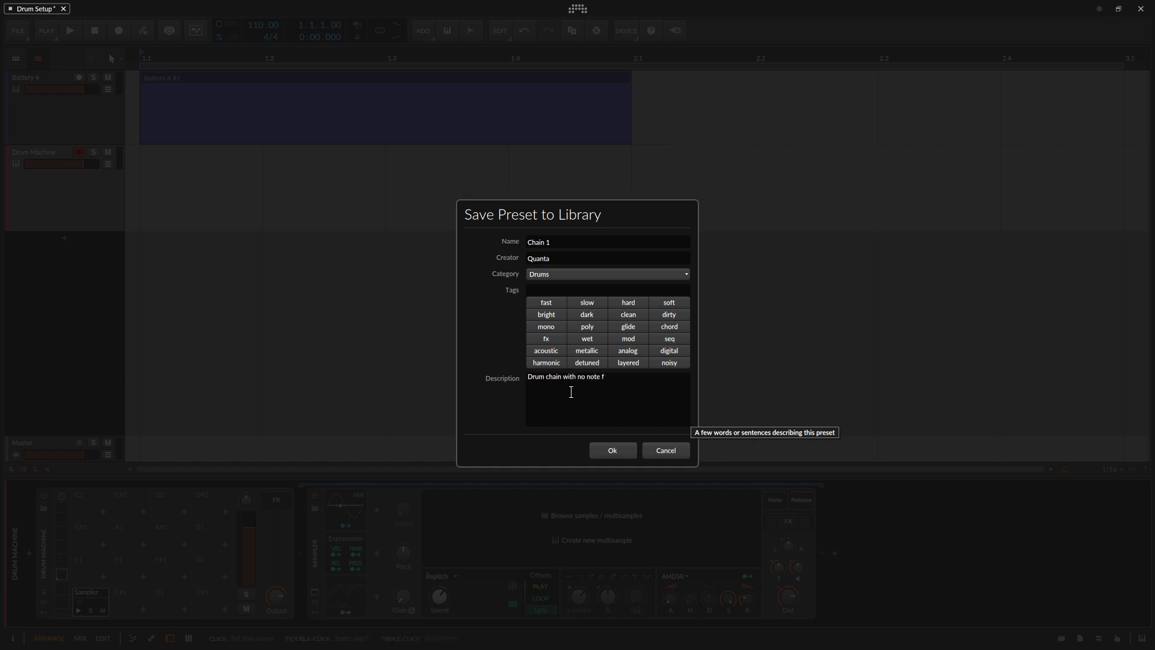
pyautogui.click(612, 450)
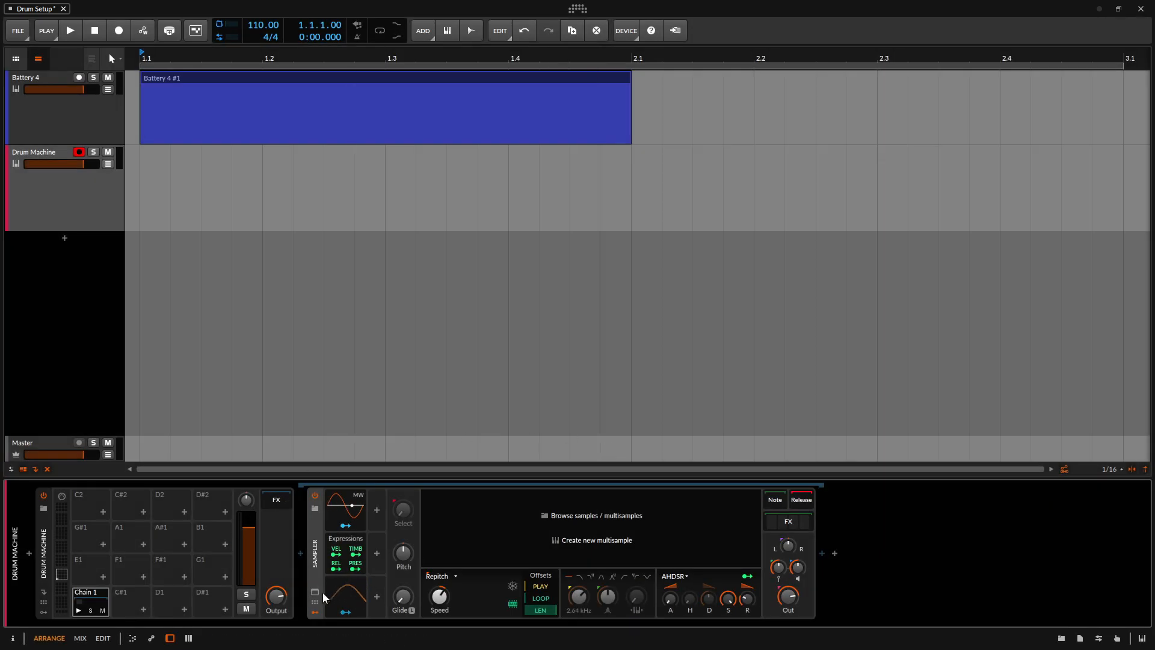
# Insert a Sampler on the Drum Machine's C#1 pad
pyautogui.click(143, 610)
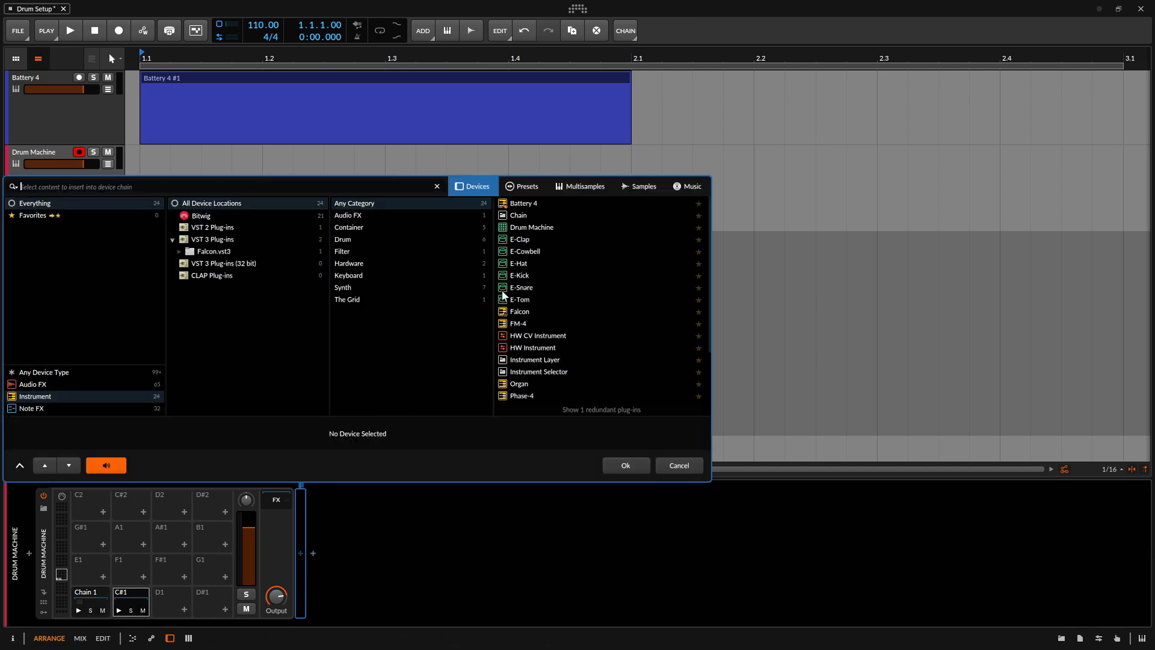
pyautogui.write('sampler')
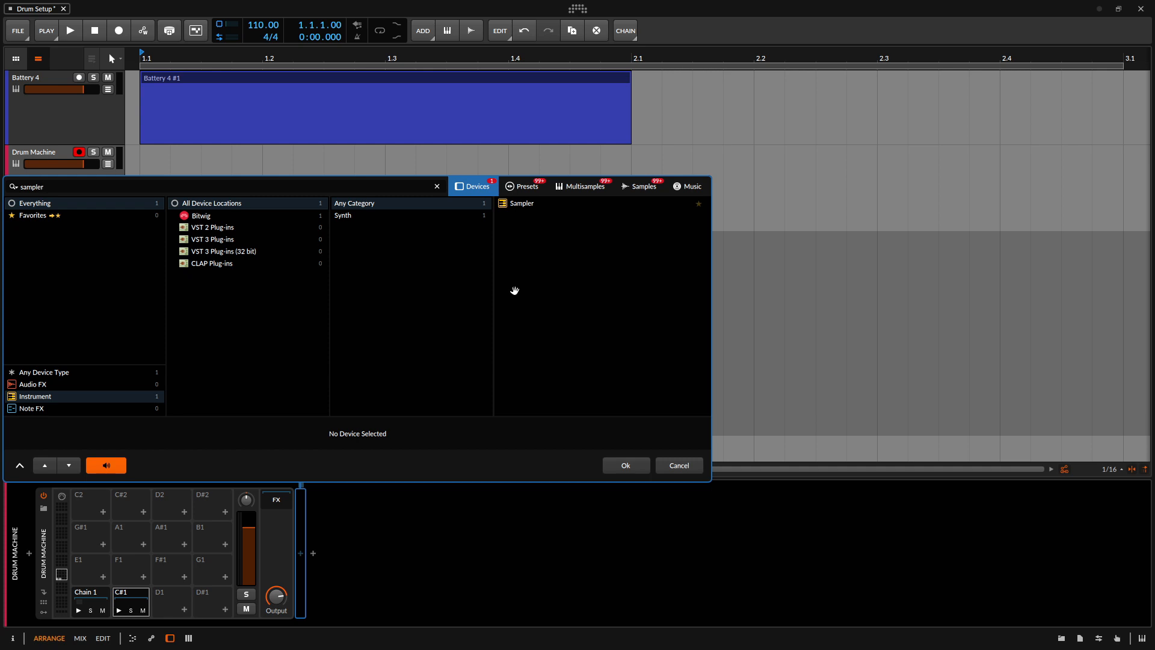
pyautogui.press('Down')
pyautogui.press('Return')
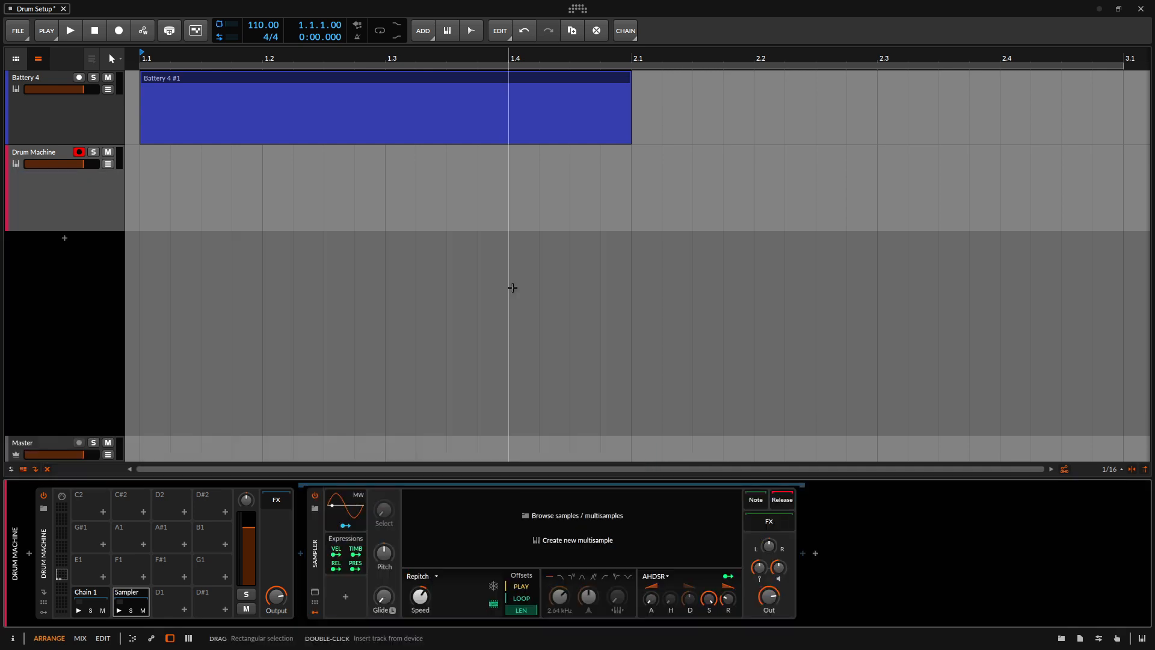
# Load the Chain 1 preset into the C#1 pad's Sampler and briefly show its FX chain to check it
pyautogui.click(315, 511)
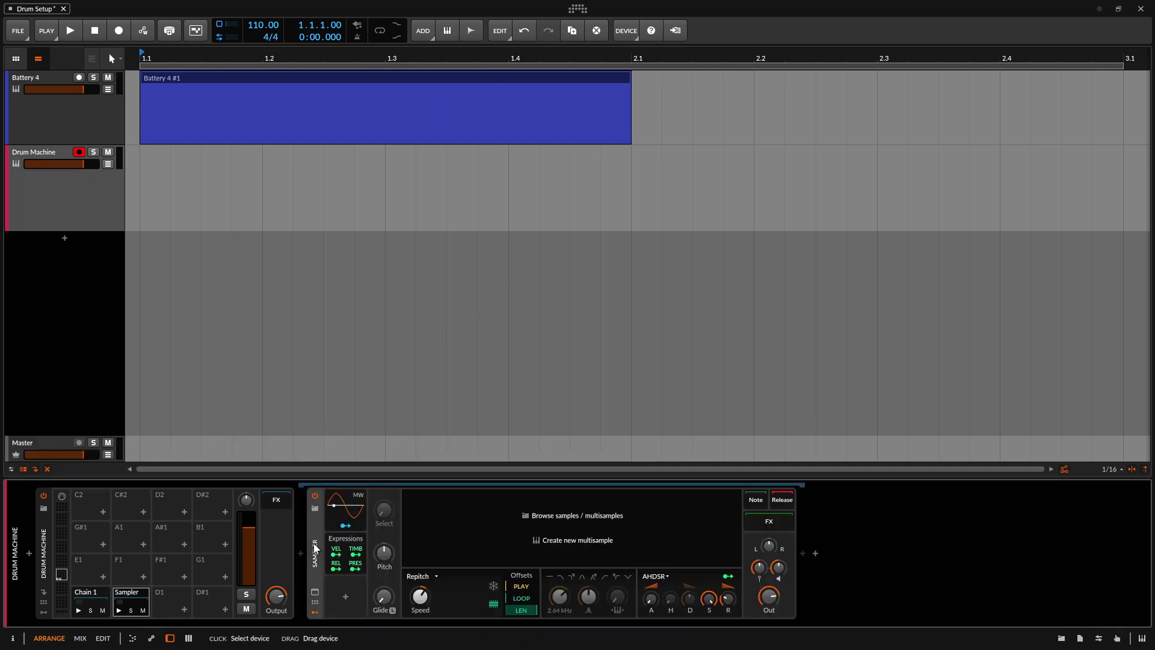
pyautogui.click(314, 510)
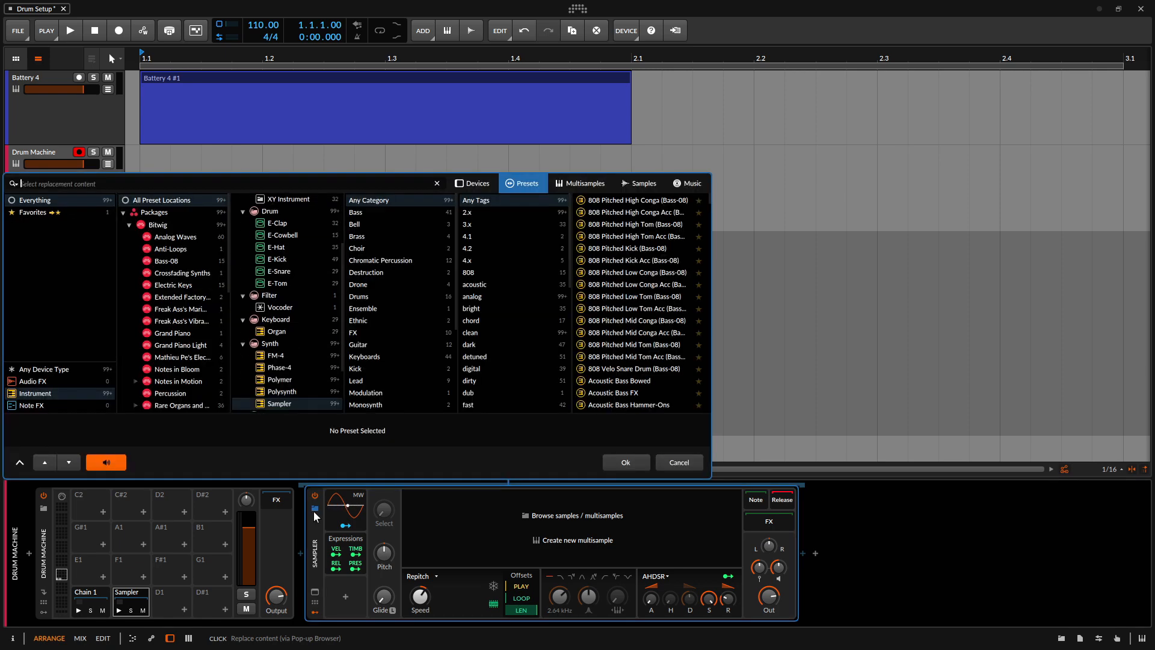
pyautogui.write('chain')
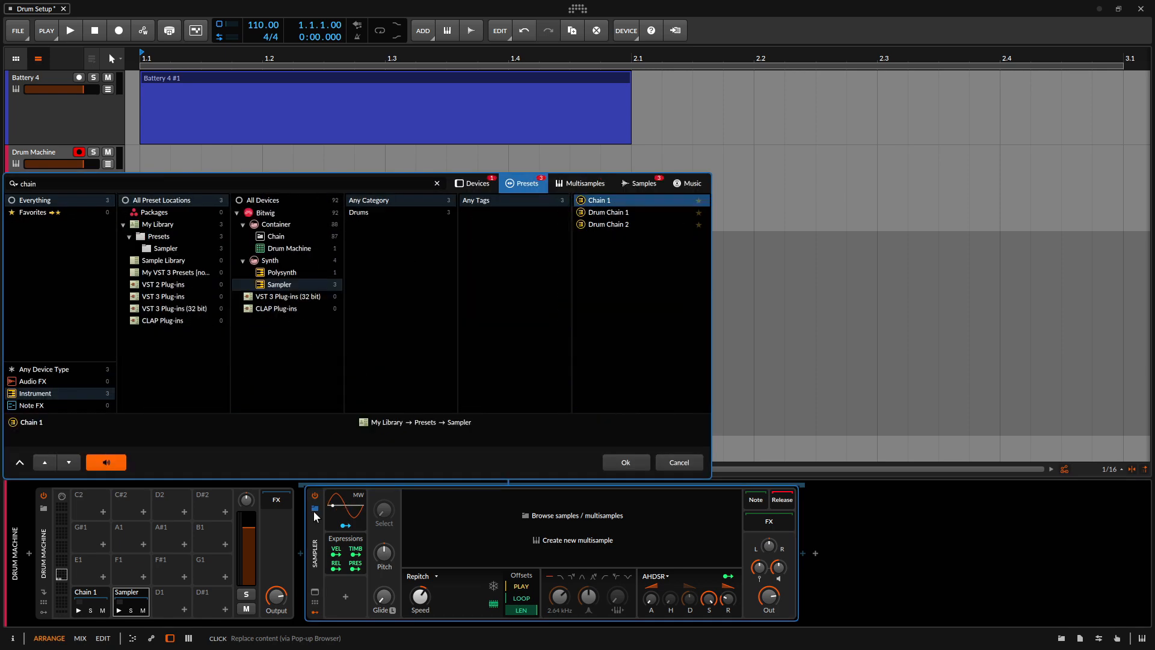
pyautogui.press('Return')
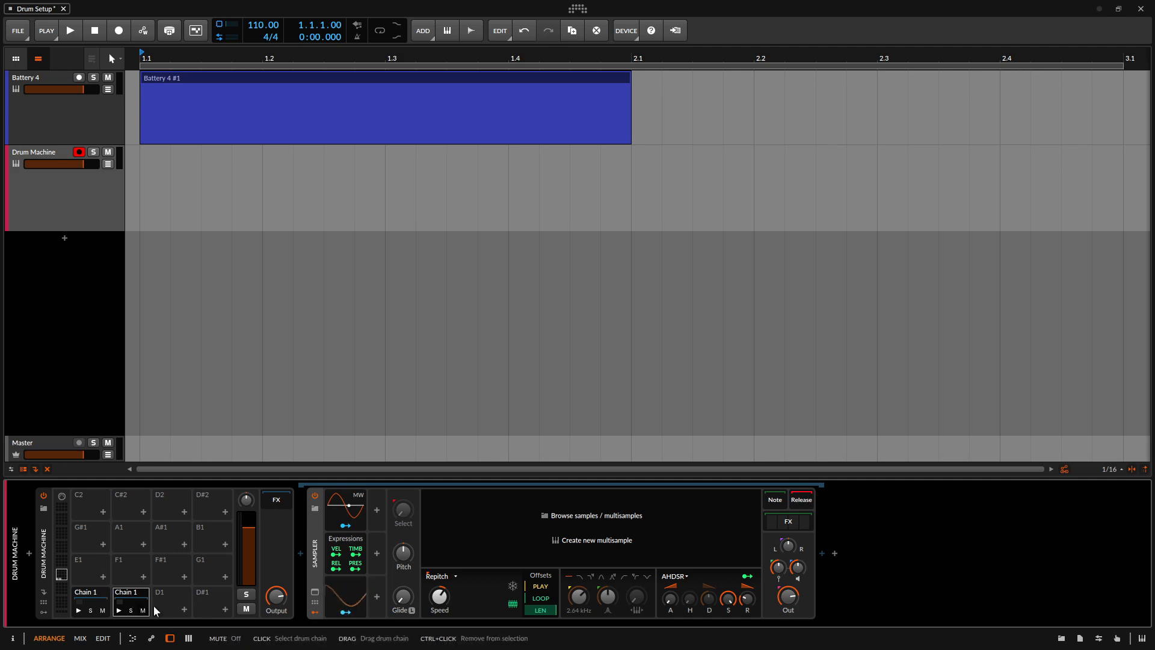
pyautogui.click(781, 525)
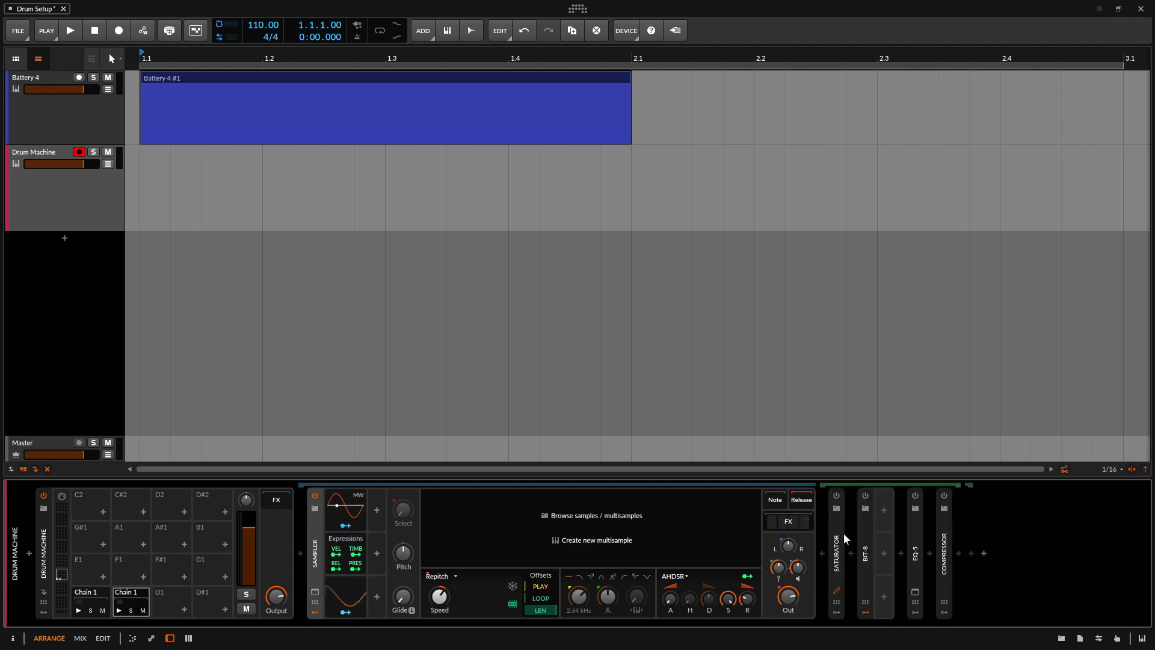
pyautogui.click(768, 522)
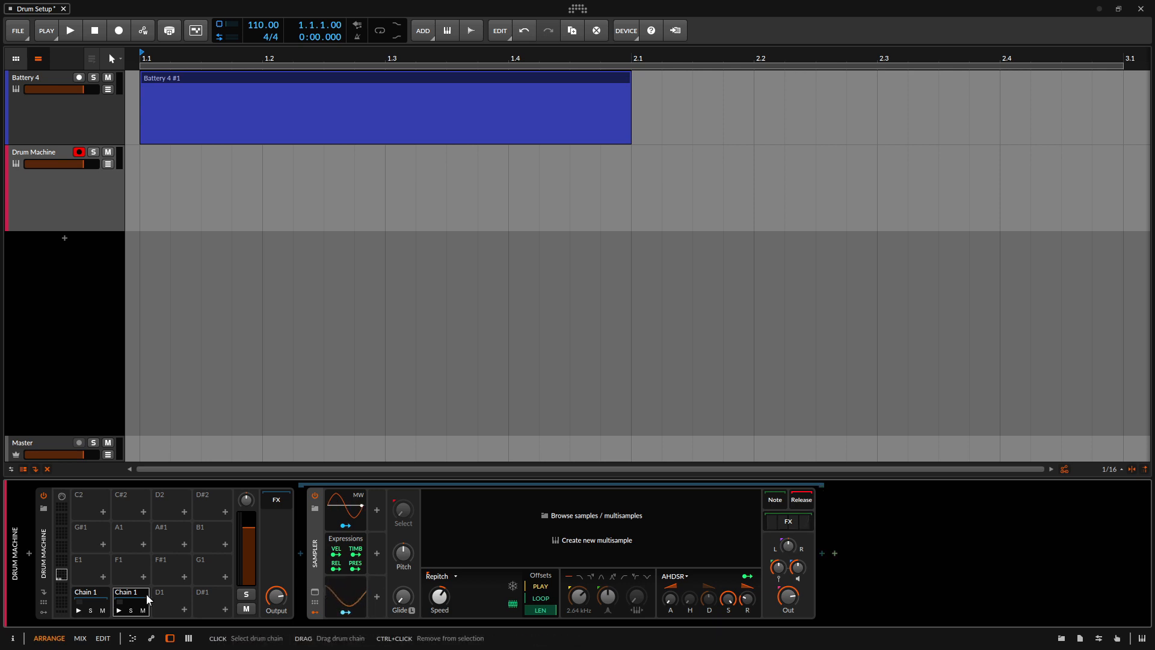
# Insert a Sampler on the D1 pad and replace it with the Chain 1 preset
pyautogui.click(185, 610)
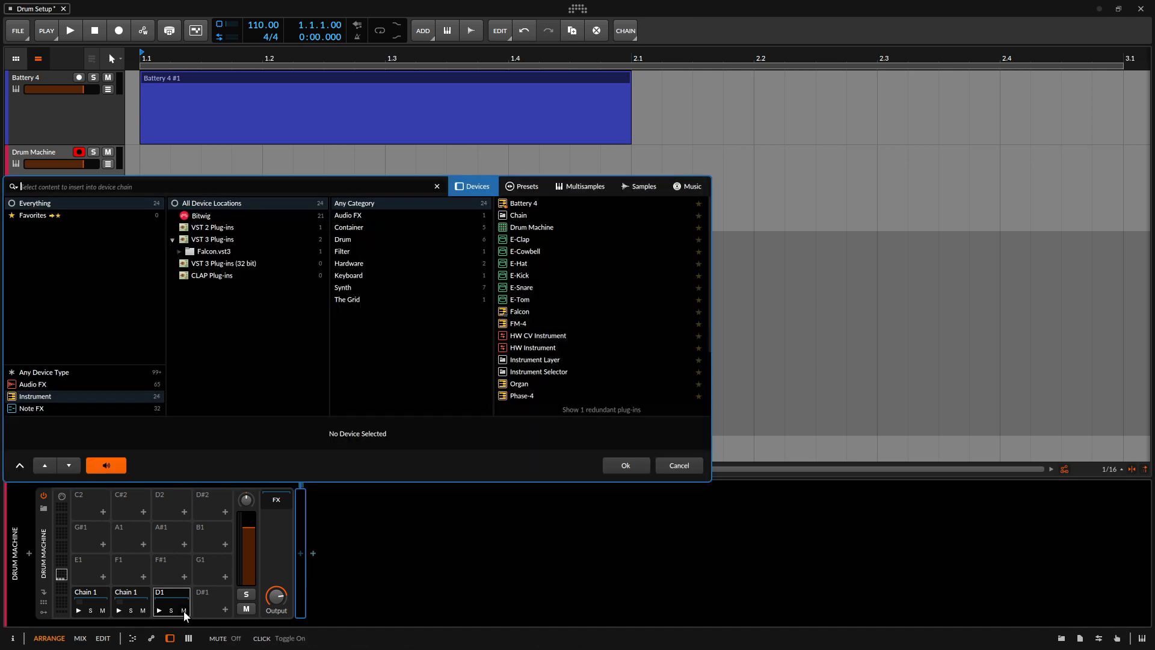
pyautogui.write('sampe')
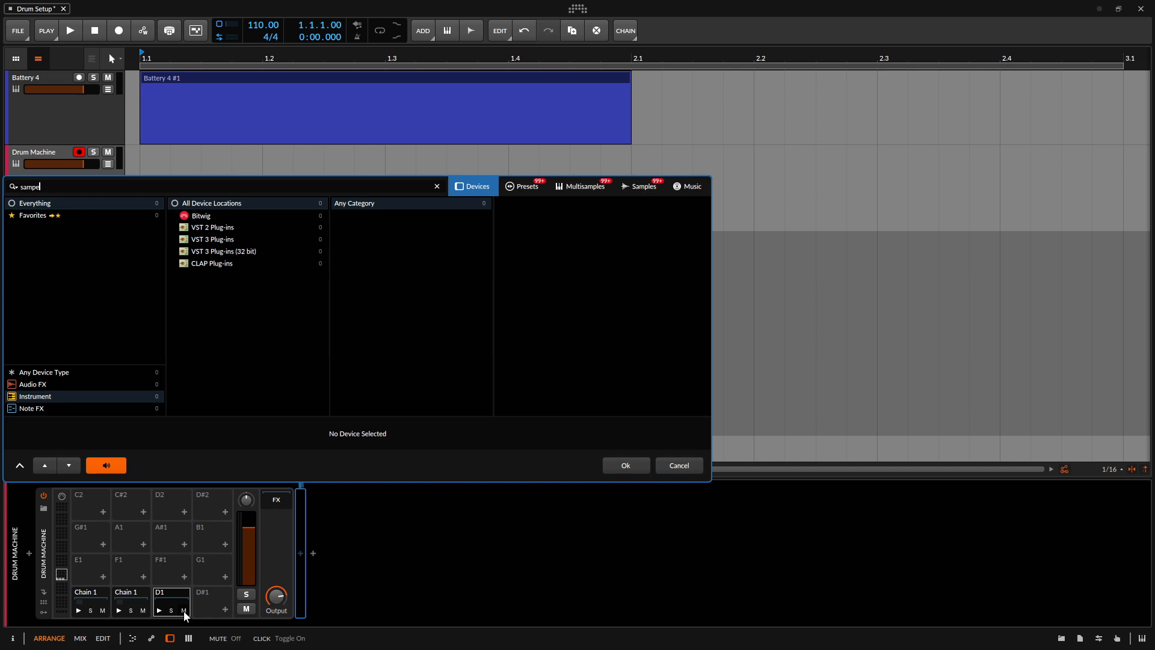
pyautogui.press('BackSpace')
pyautogui.write('ler')
pyautogui.press('Down')
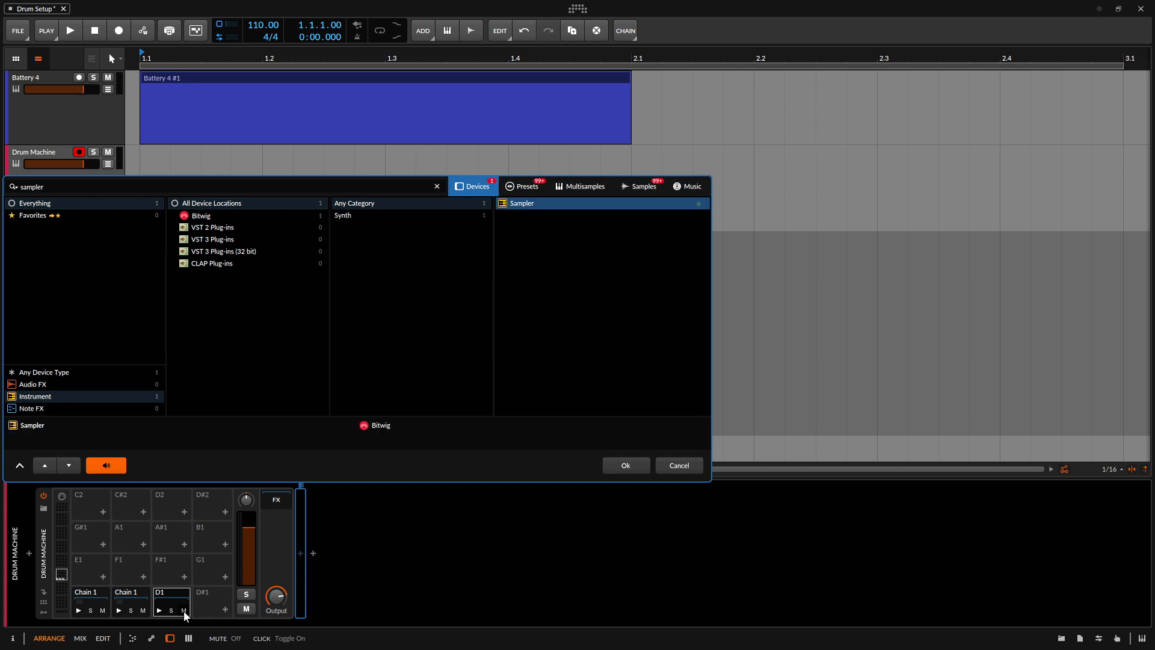
pyautogui.press('Return')
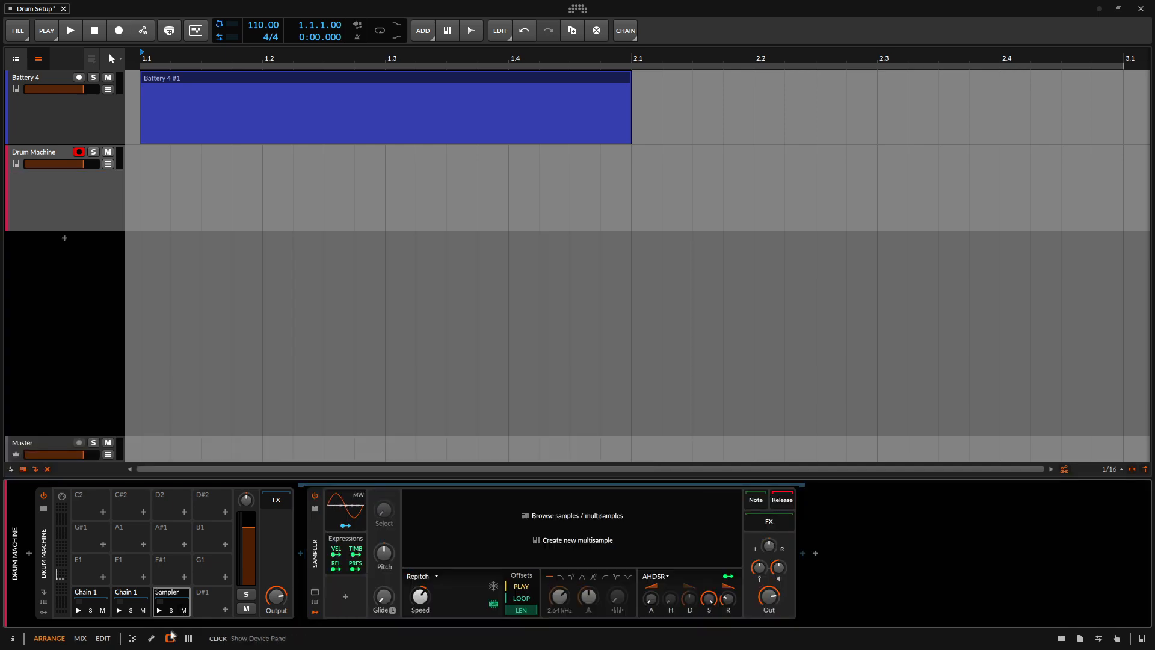
pyautogui.click(315, 508)
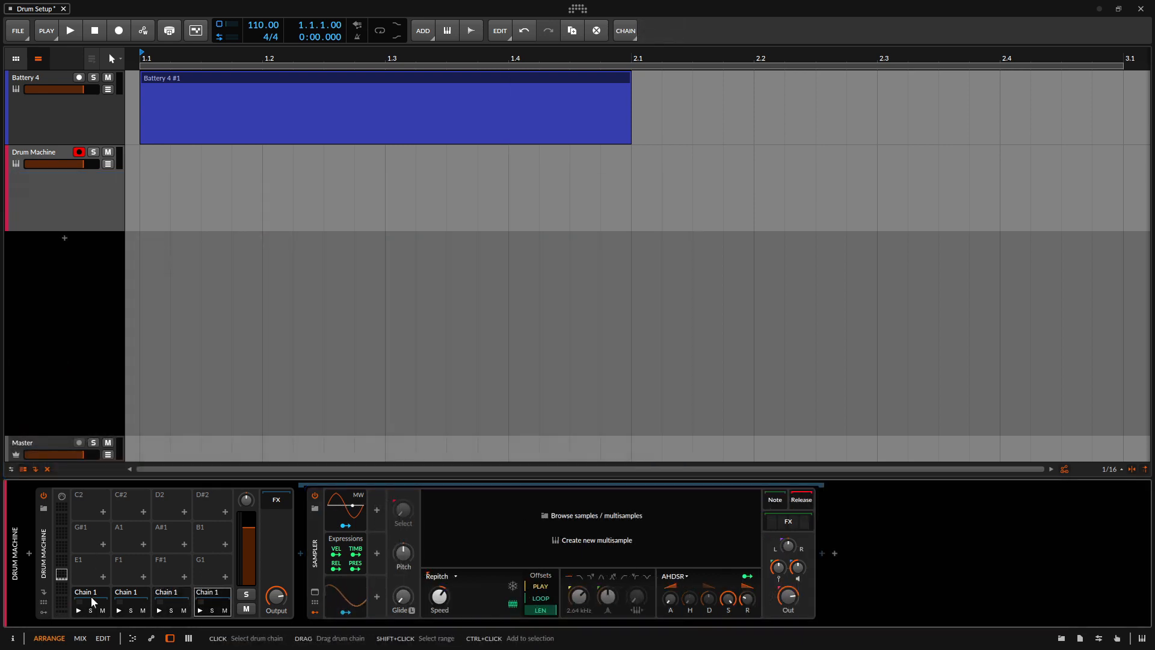
# Go through the four Chain 1 pads and inspect the FX chain of the D#1 pad's Sampler, hiding it again
pyautogui.click(90, 594)
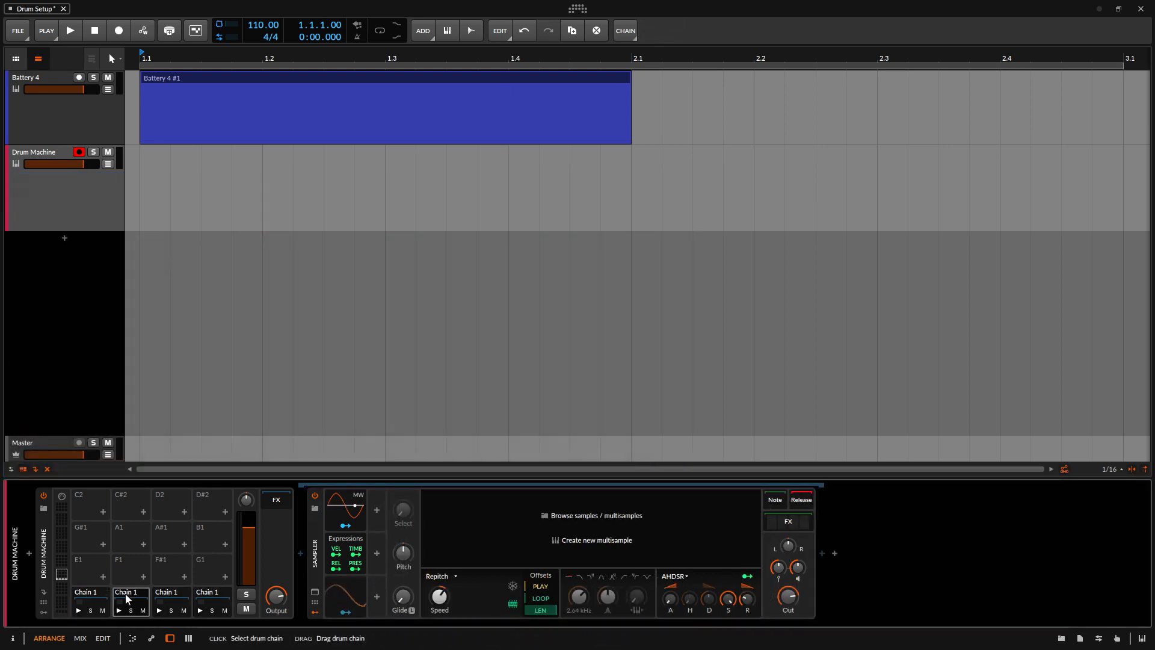
pyautogui.click(163, 592)
pyautogui.click(209, 593)
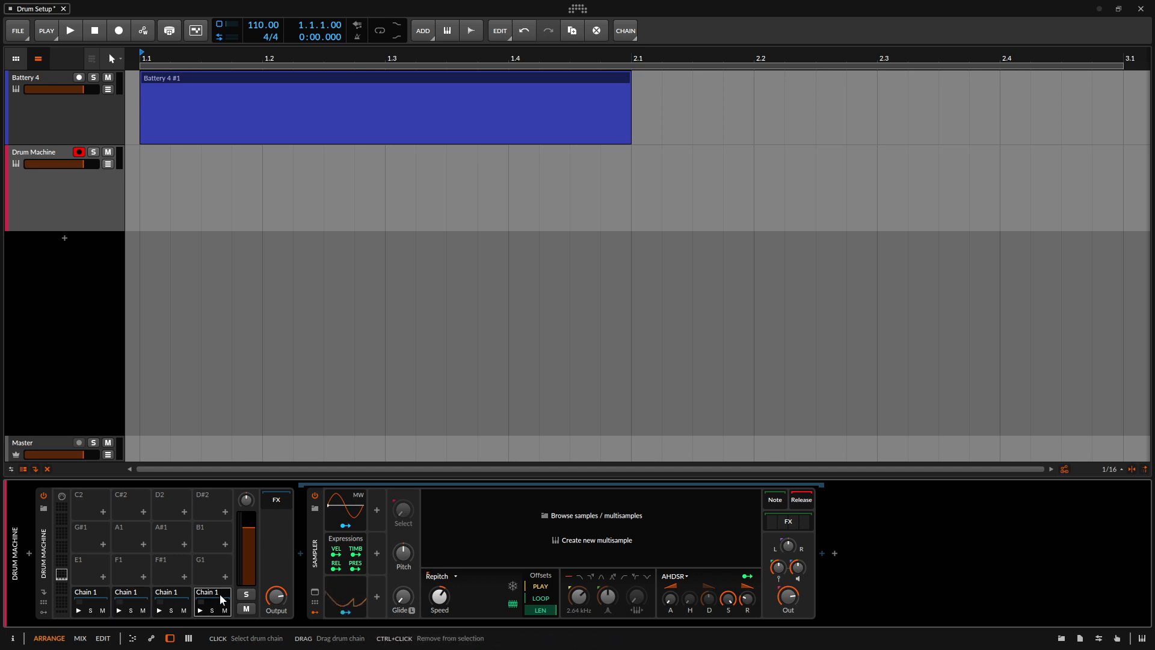
pyautogui.click(781, 529)
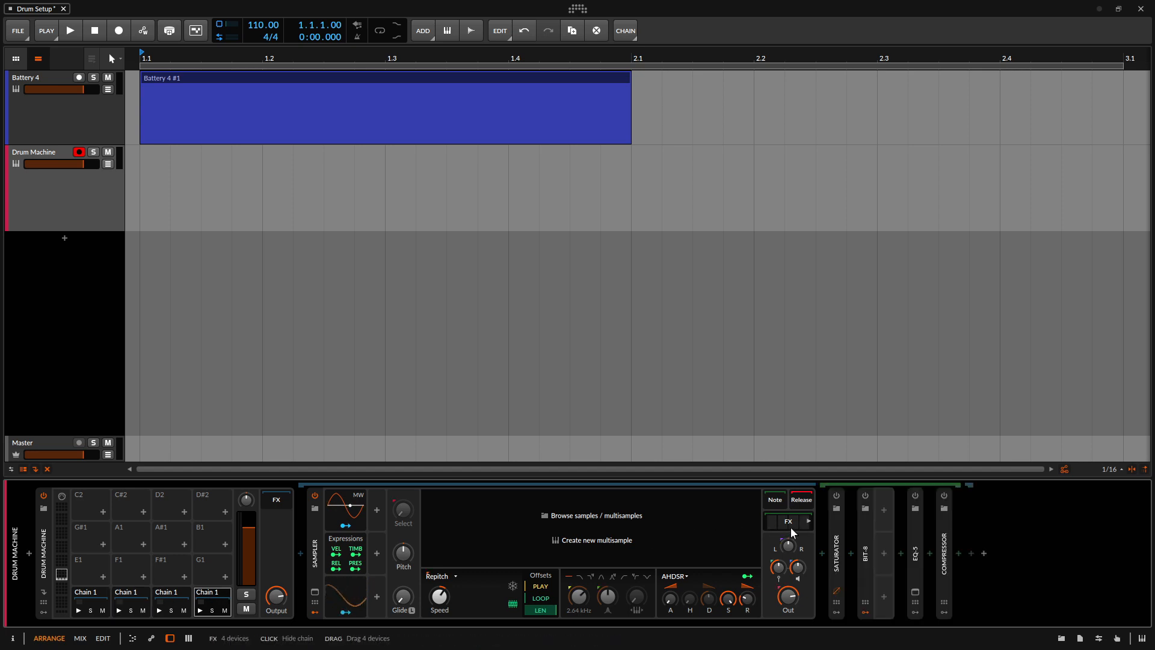
pyautogui.click(790, 527)
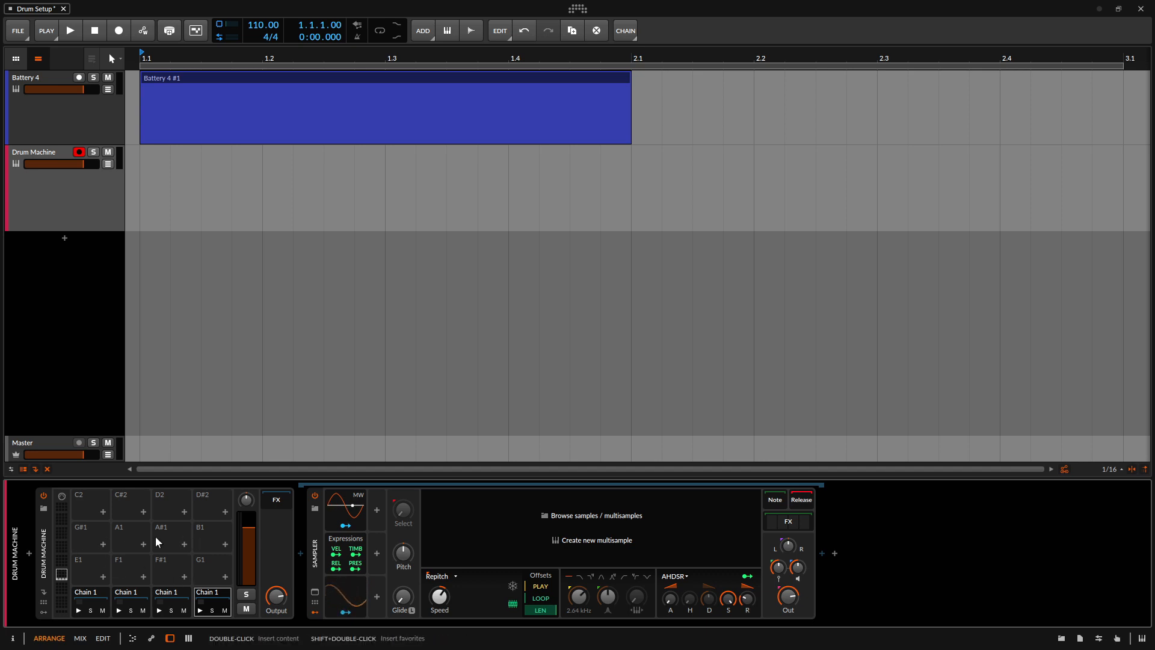
# Insert a Sampler on the Drum Machine's E1 pad
pyautogui.click(103, 575)
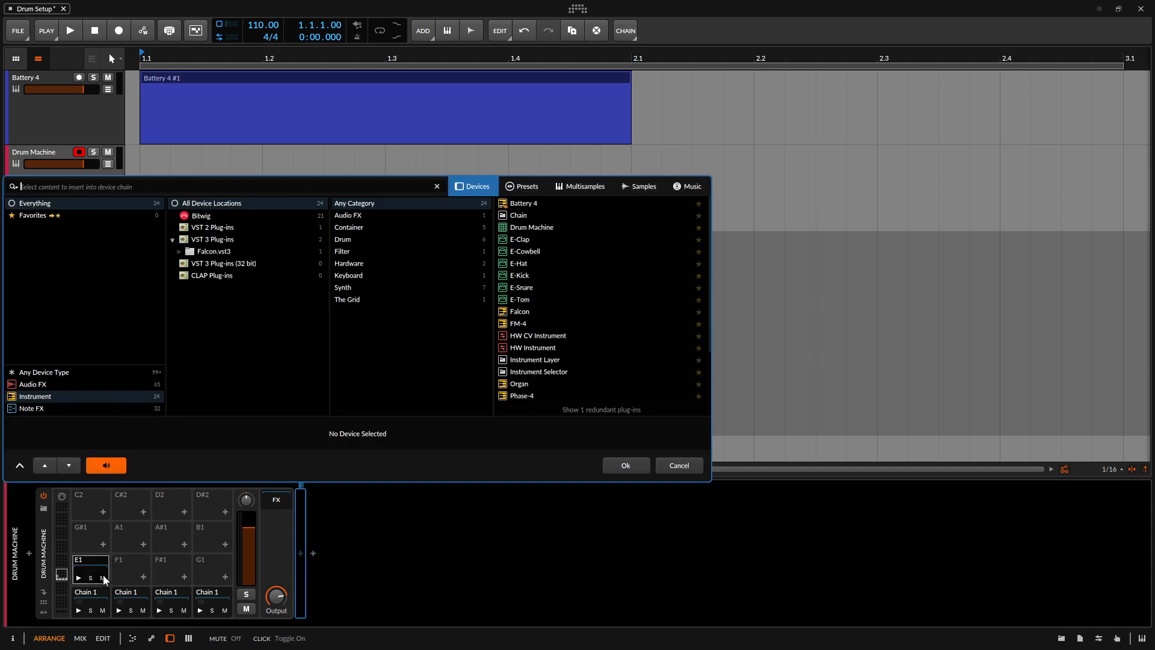
pyautogui.write('samp')
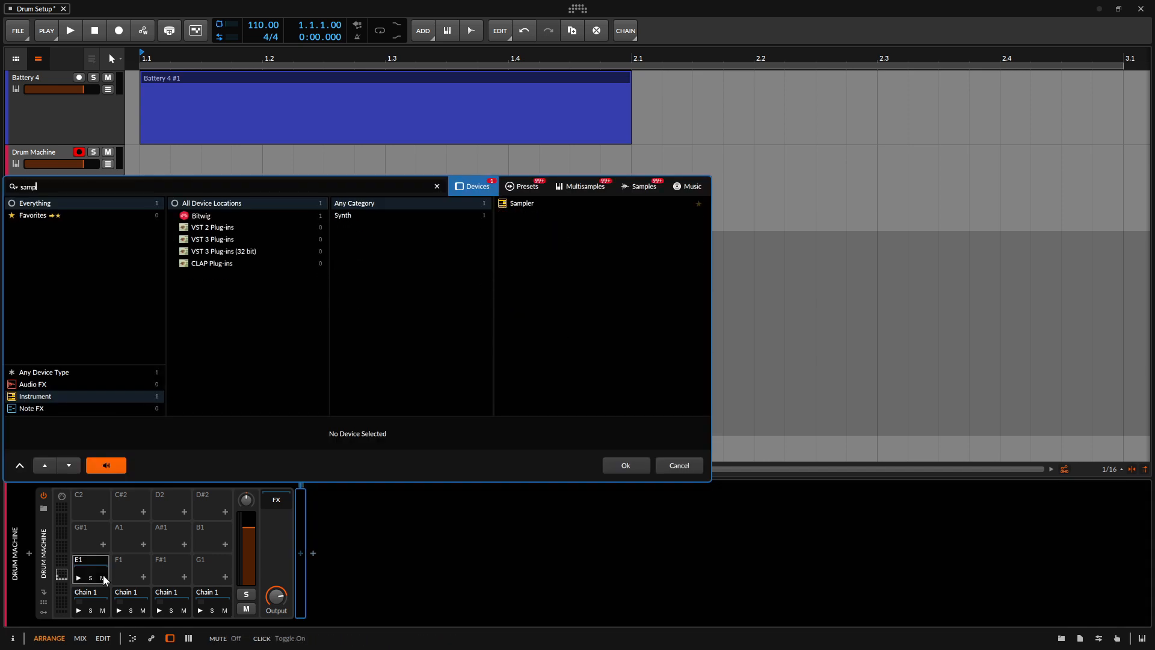
pyautogui.write('ler')
pyautogui.press('Down')
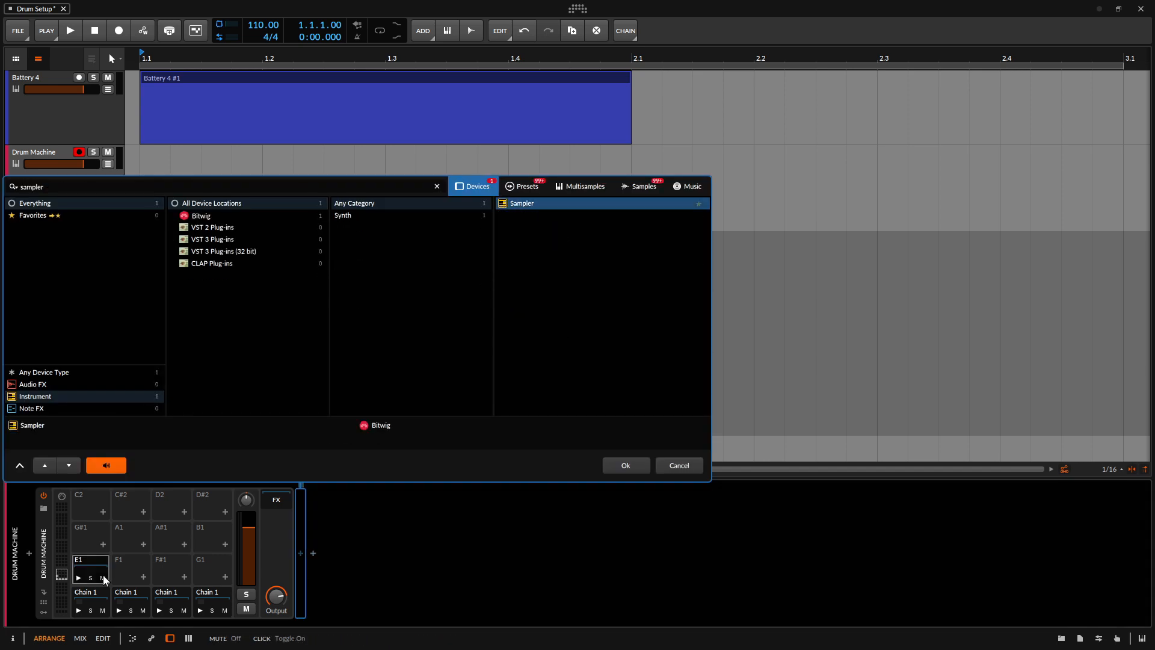
pyautogui.press('Return')
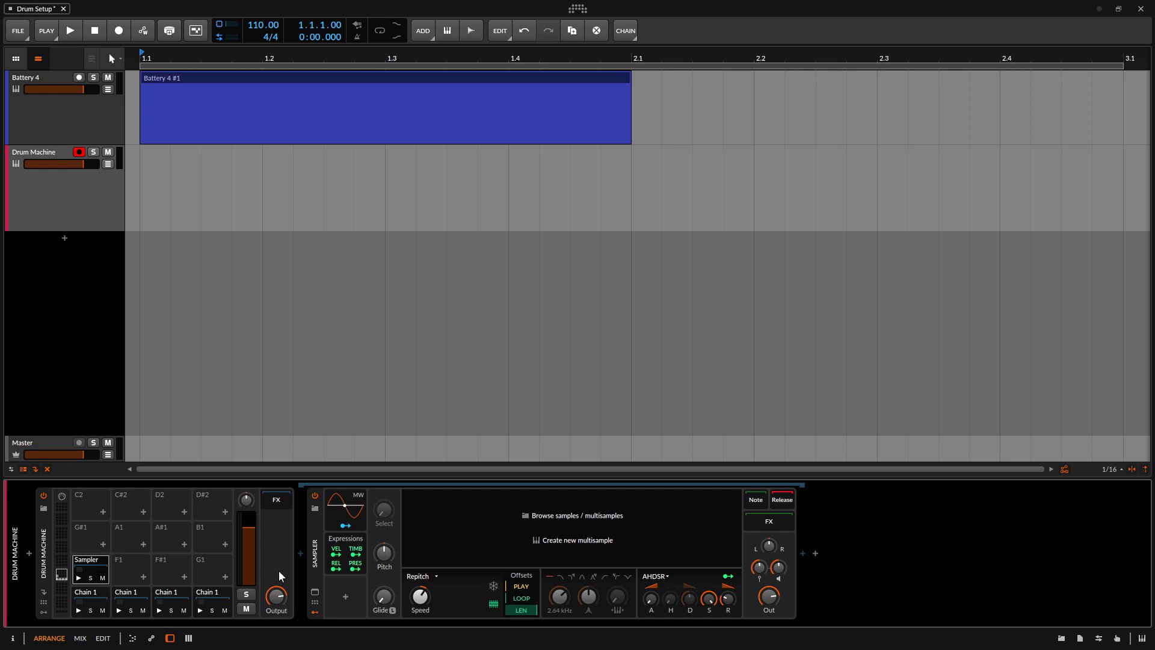
# Load the Chain 1 preset into the Sampler on the E1 pad
pyautogui.click(315, 563)
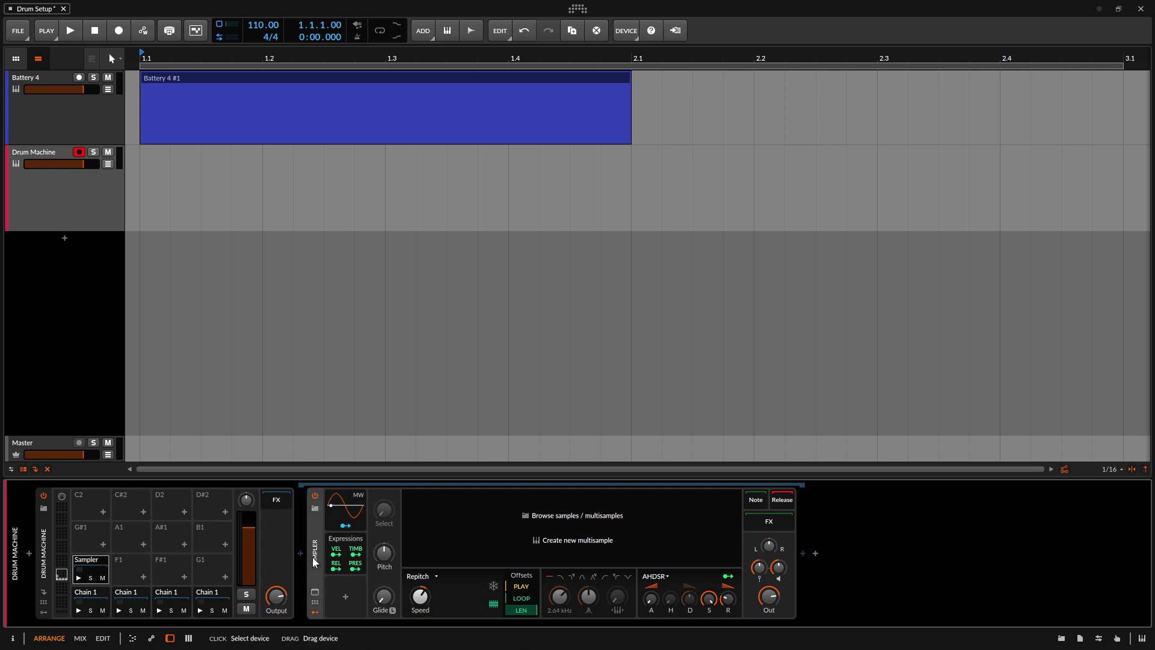
pyautogui.click(314, 509)
pyautogui.write('chain')
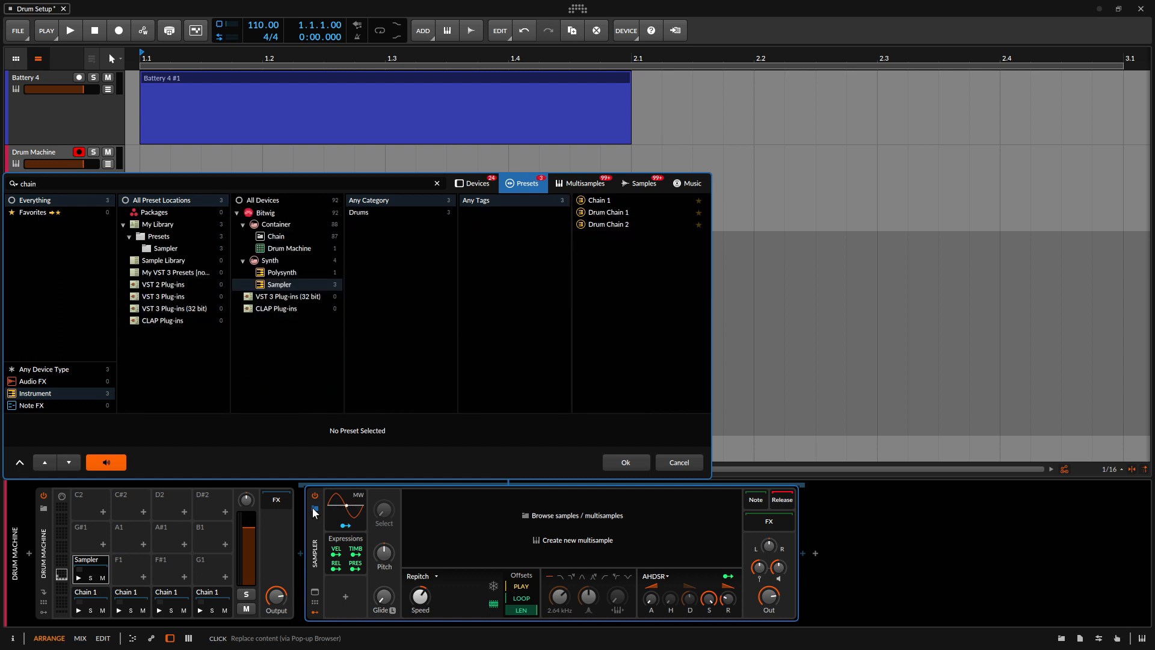
pyautogui.press('Down')
pyautogui.press('Return')
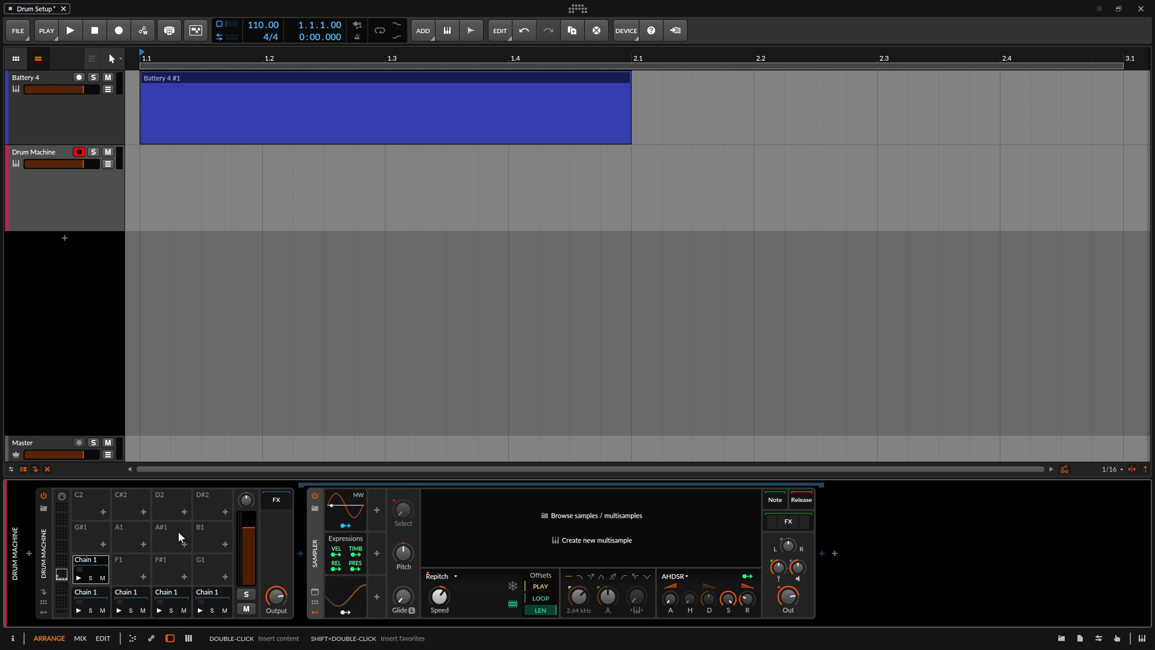
# Select the Battery 4 track and open the Battery 4 plug-in window
pyautogui.click(67, 109)
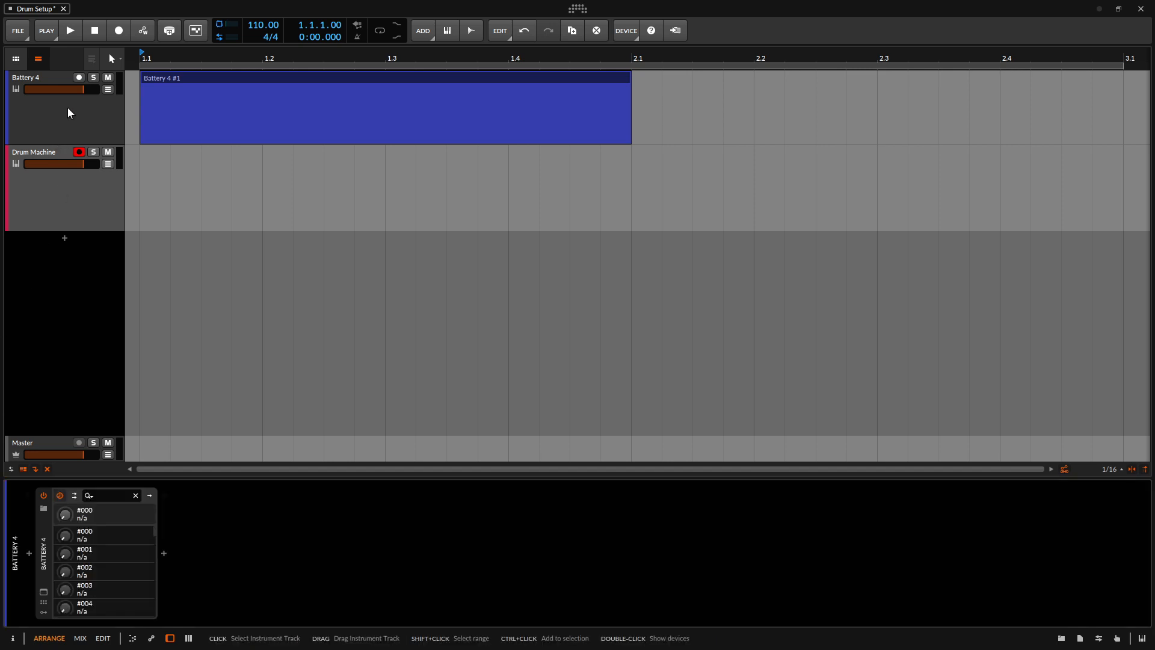
pyautogui.click(43, 592)
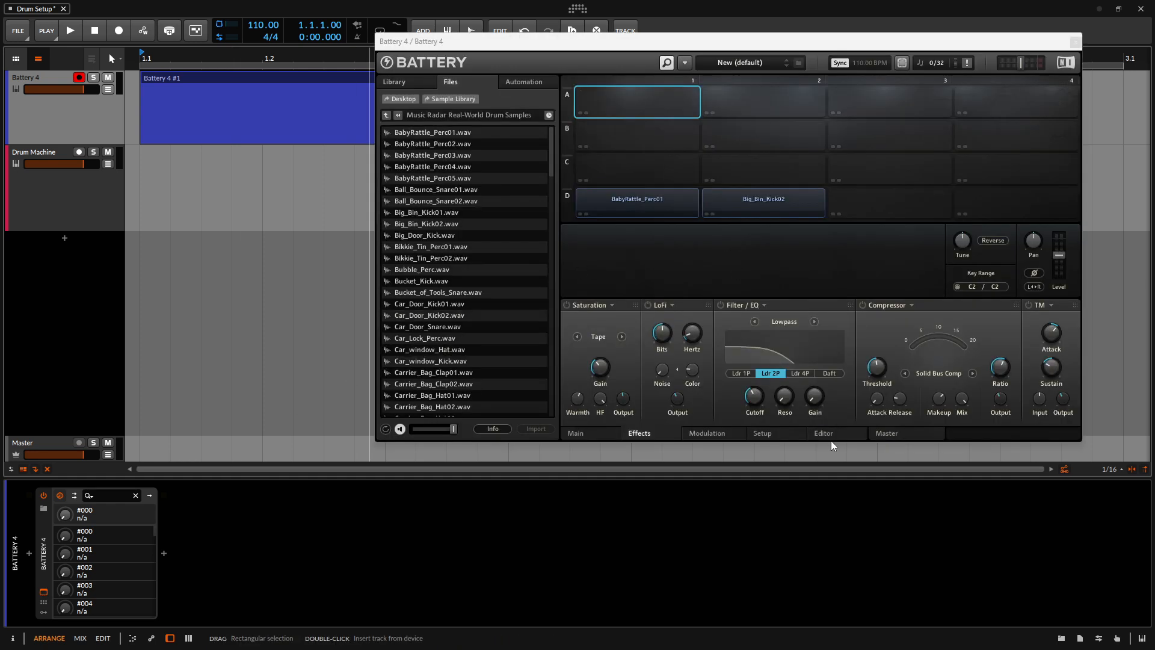
# Examine Battery 4's Editor and Setup pages, including articulation, MIDI echo and humanize, and close the plug-in window
pyautogui.click(831, 435)
pyautogui.click(768, 435)
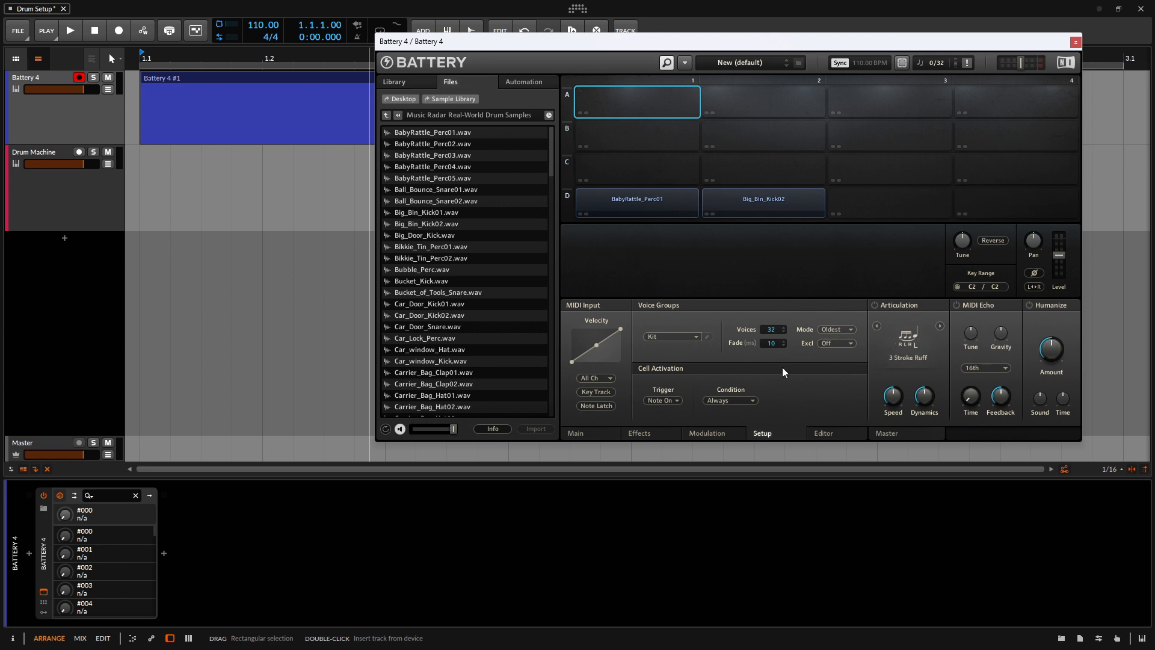
pyautogui.click(1075, 43)
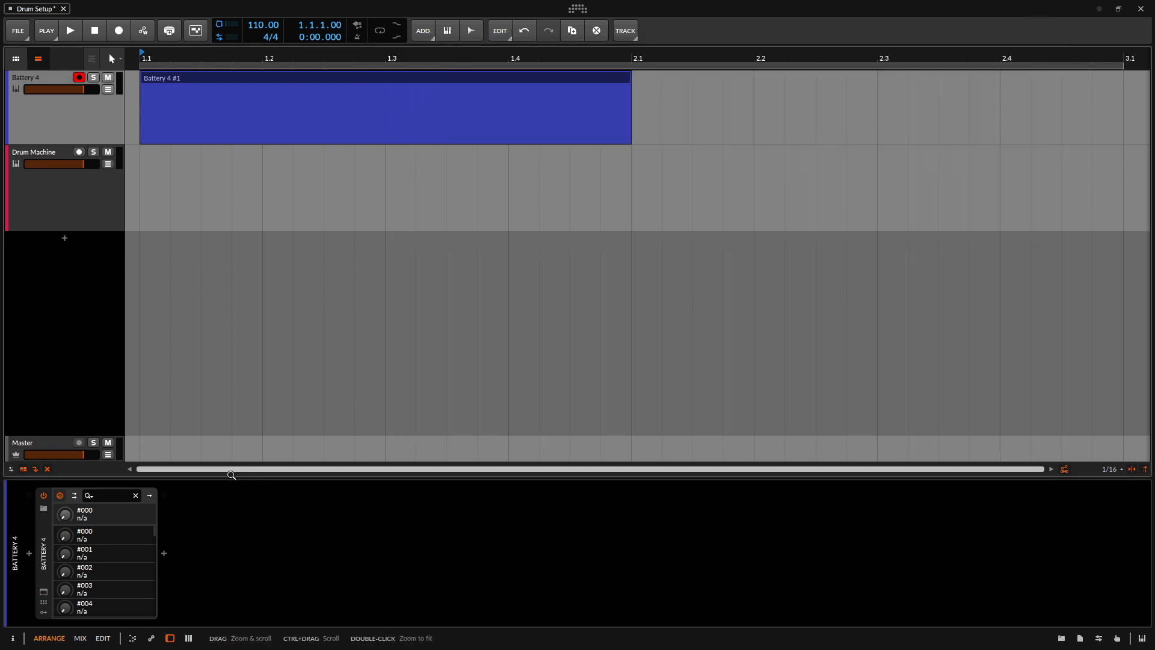
# Add a Note Repeats device to the Note chain of the E1 pad's Sampler on the Drum Machine track
pyautogui.click(53, 197)
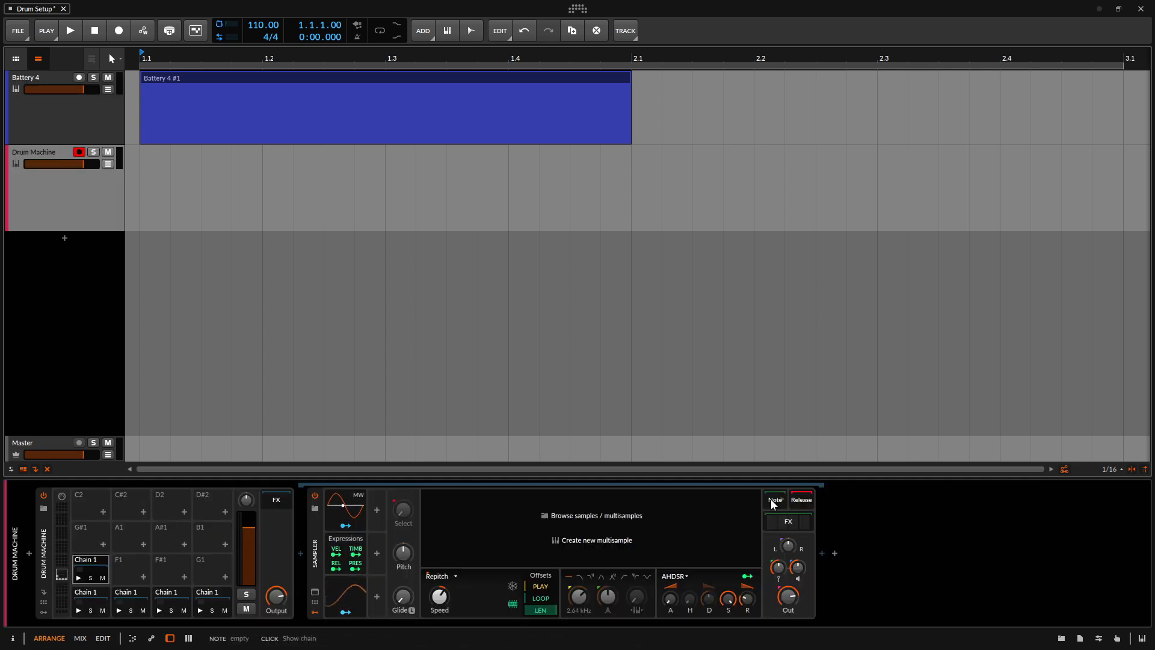
pyautogui.click(822, 552)
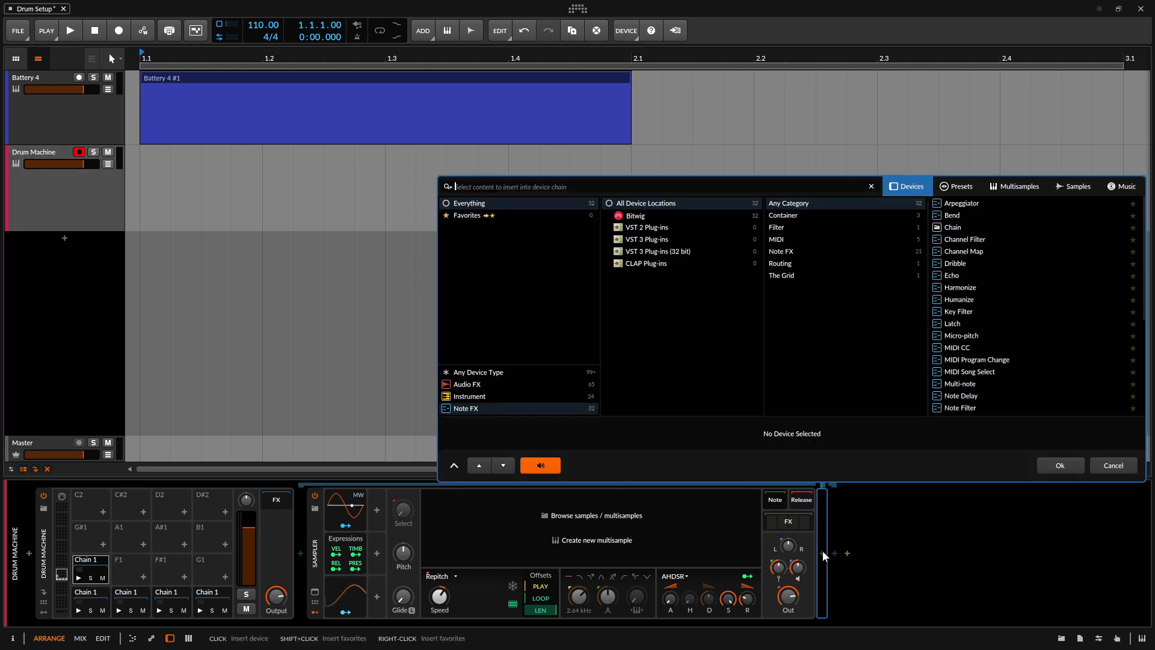
pyautogui.write('note')
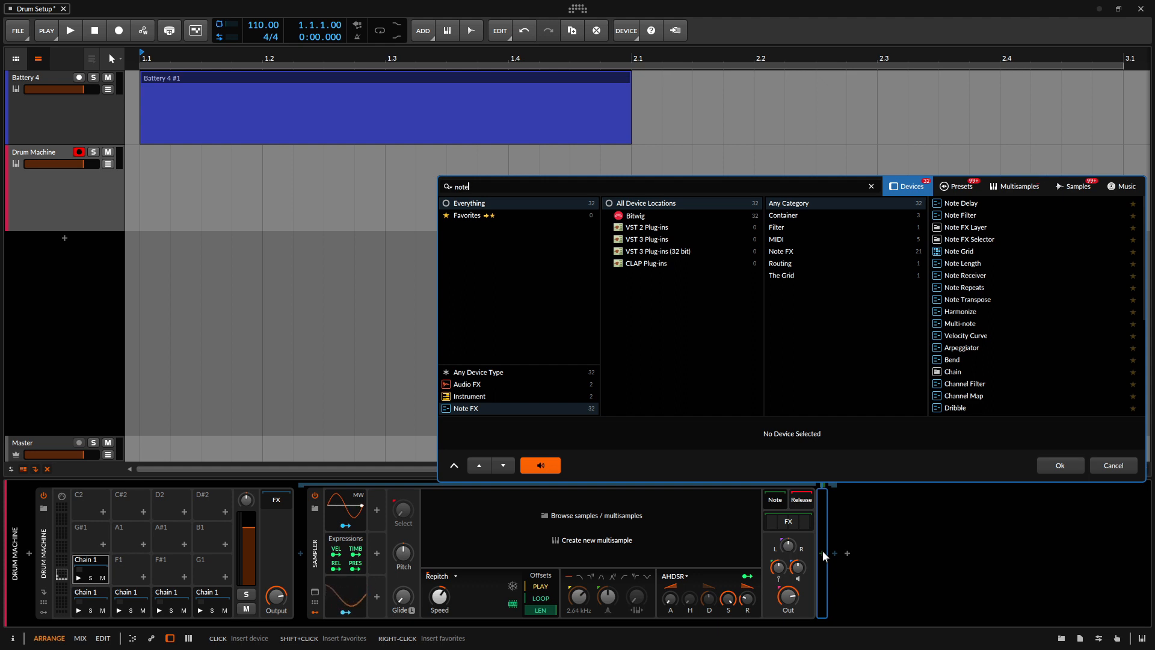
pyautogui.write(' repea')
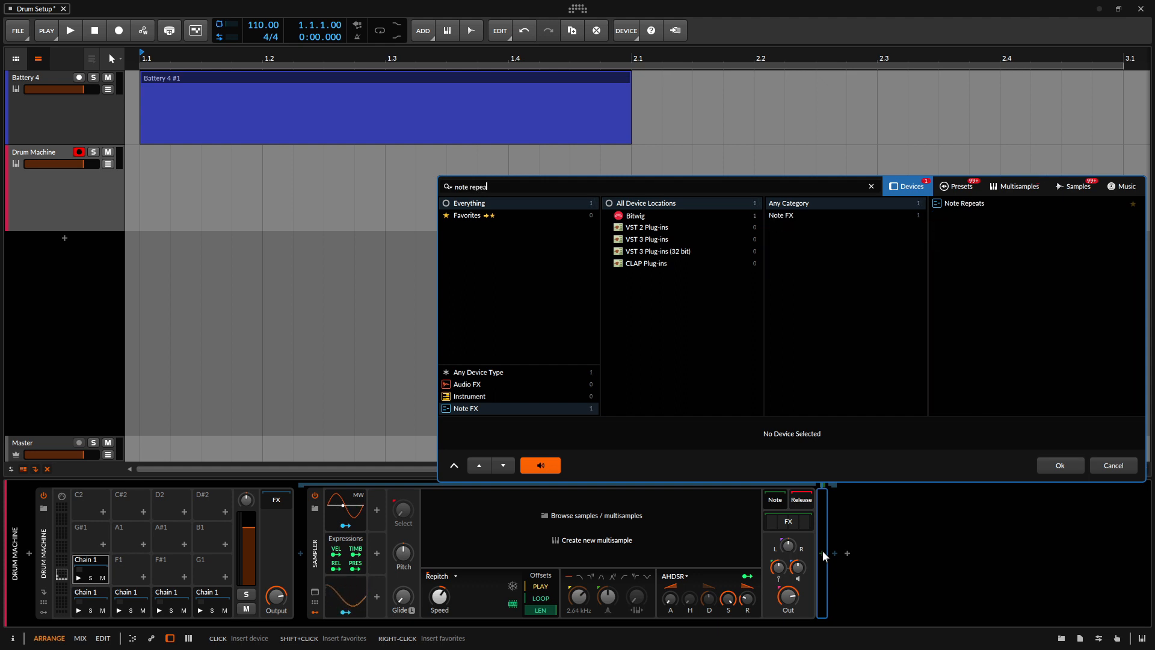
pyautogui.doubleClick(980, 205)
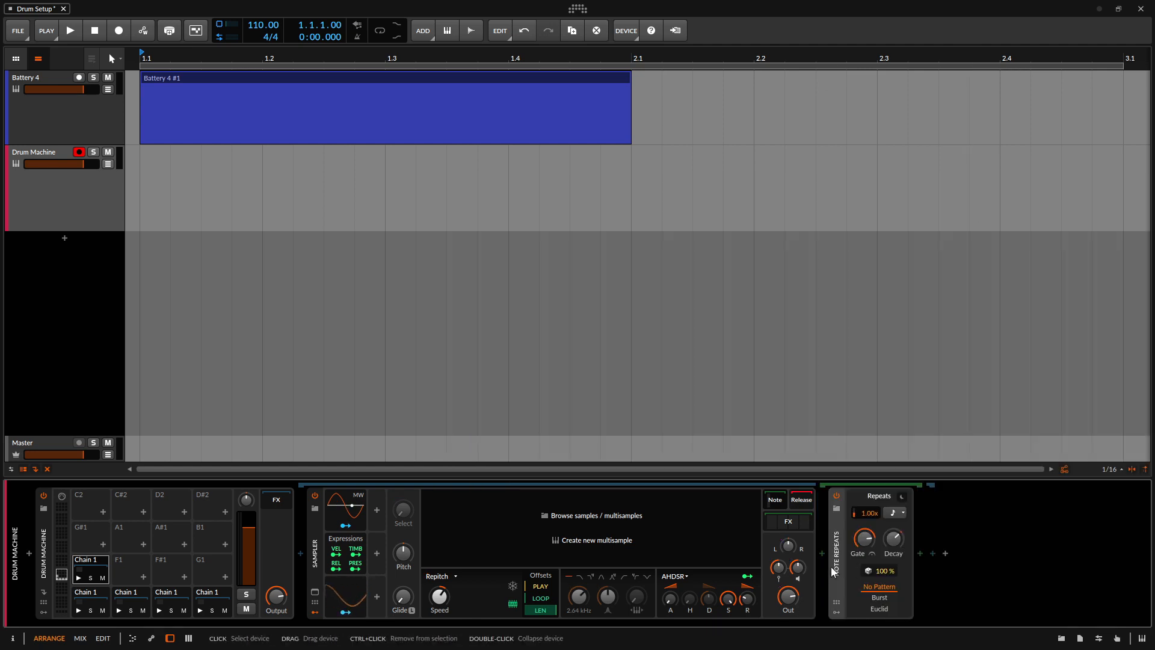
# Add an Echo note effect after Note Repeats in the Sampler's Note chain
pyautogui.click(921, 553)
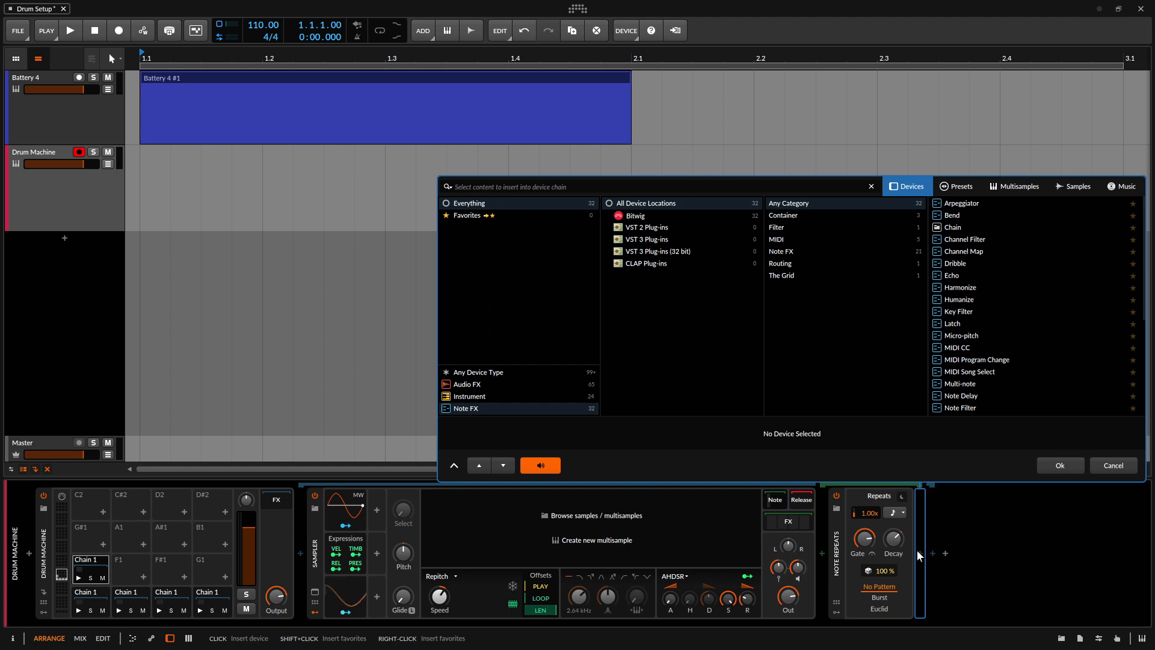
pyautogui.write('ec')
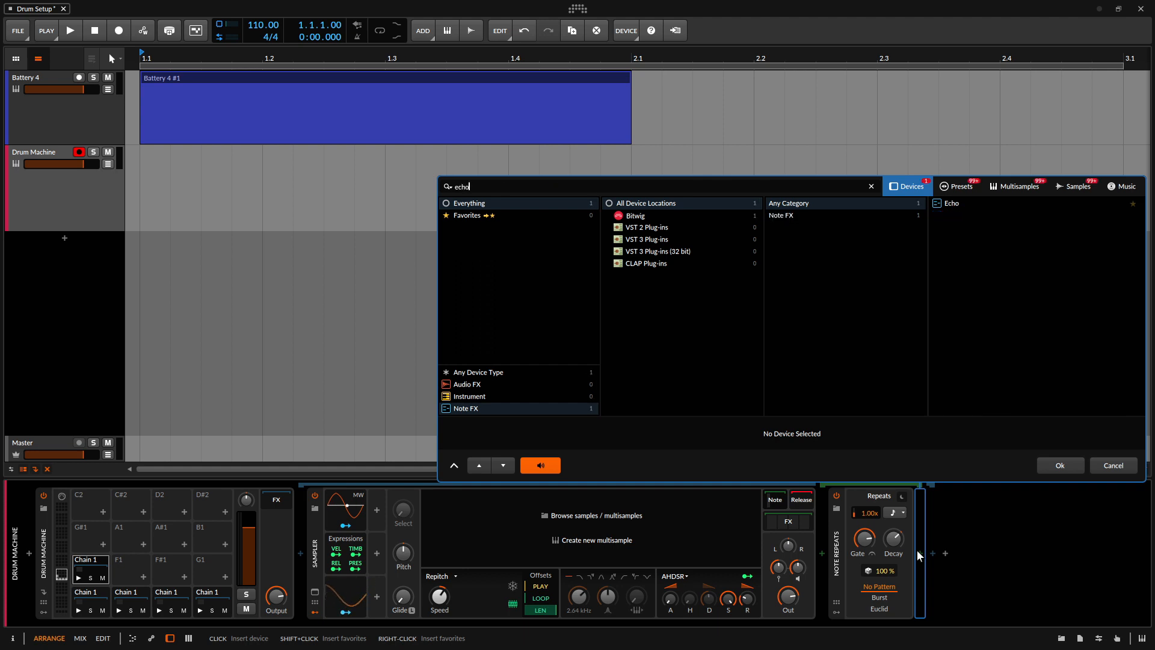
pyautogui.write('ho')
pyautogui.press('Down')
pyautogui.press('Return')
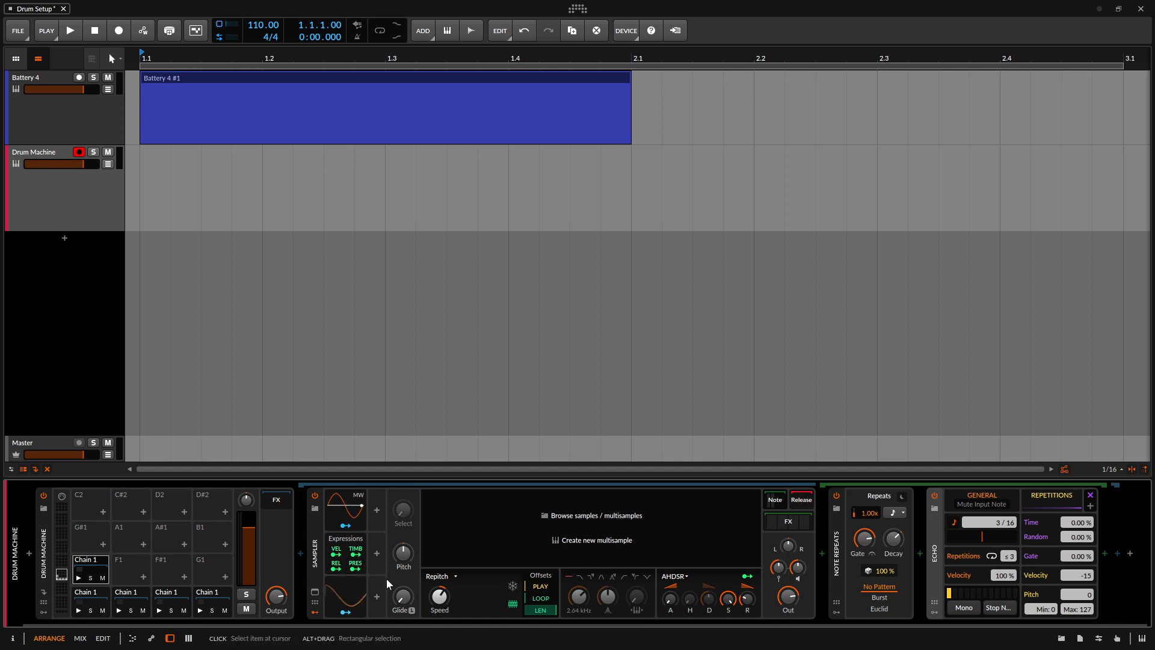
# Switch off and collapse the Echo and Note Repeats devices, and hide the Sampler's Note chain
pyautogui.click(934, 495)
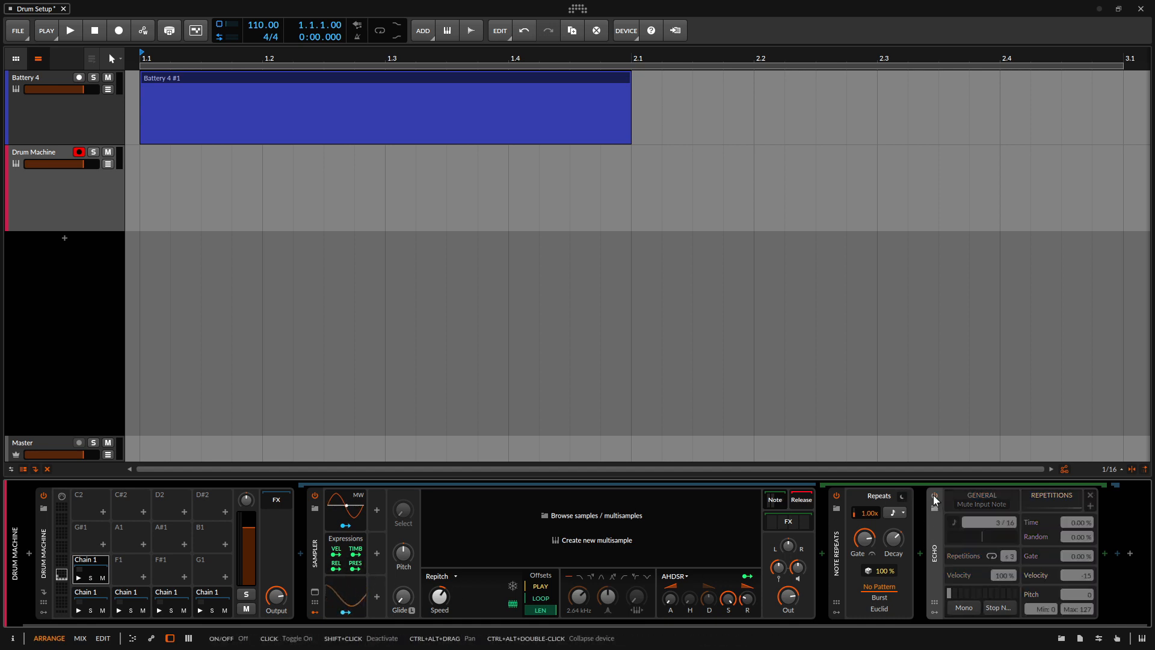
pyautogui.click(836, 495)
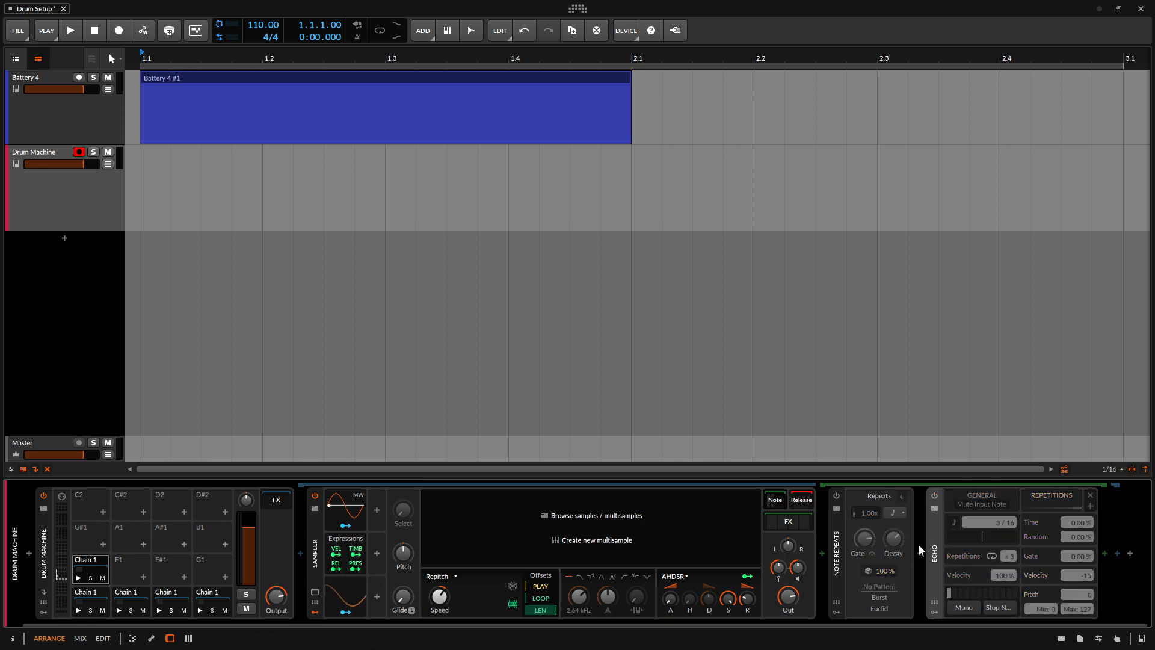
pyautogui.doubleClick(935, 552)
pyautogui.doubleClick(833, 560)
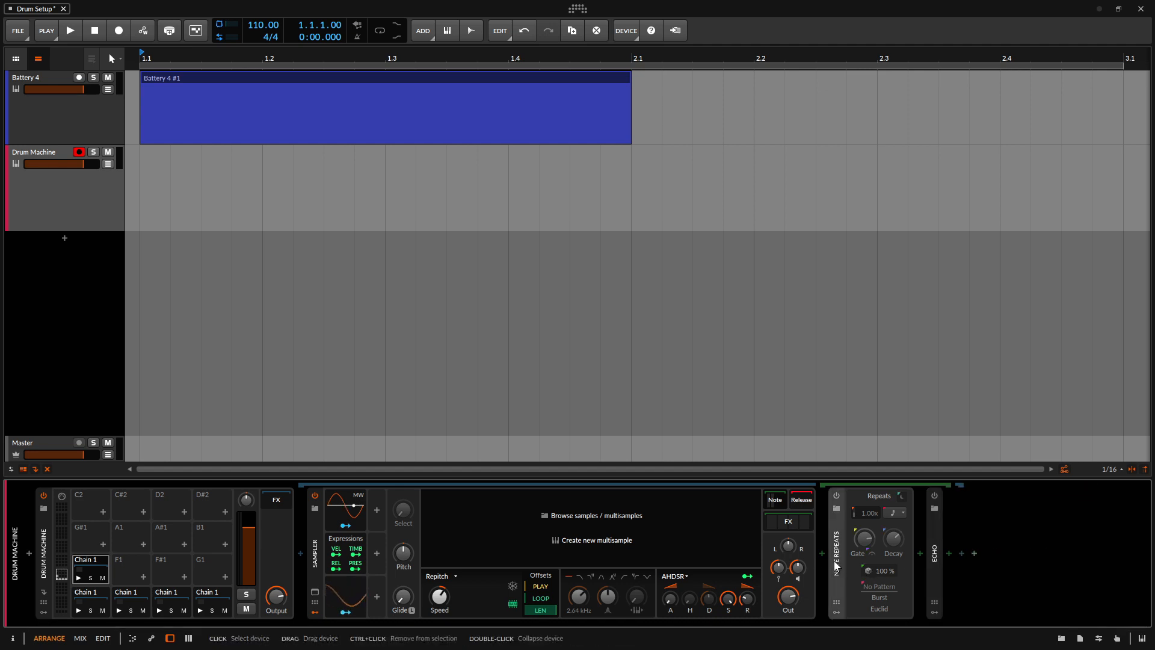
pyautogui.click(775, 503)
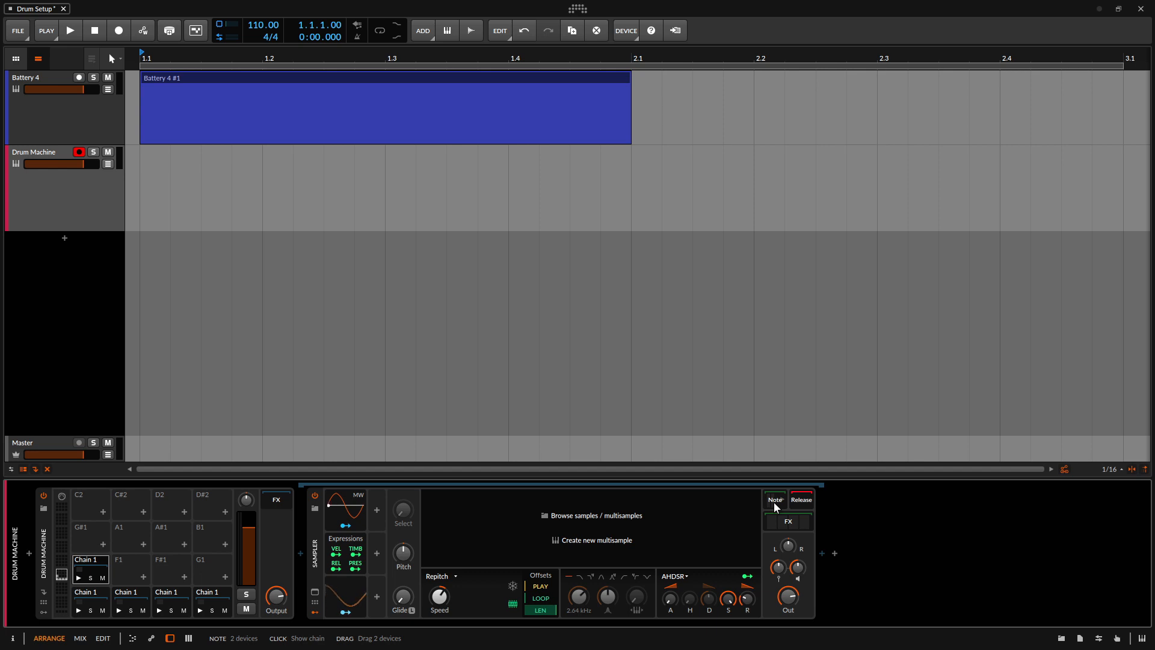
# Save the Sampler to the library as preset Chain 2 in the Drums category, with the description "Drum chain with note fx."
pyautogui.rightClick(319, 559)
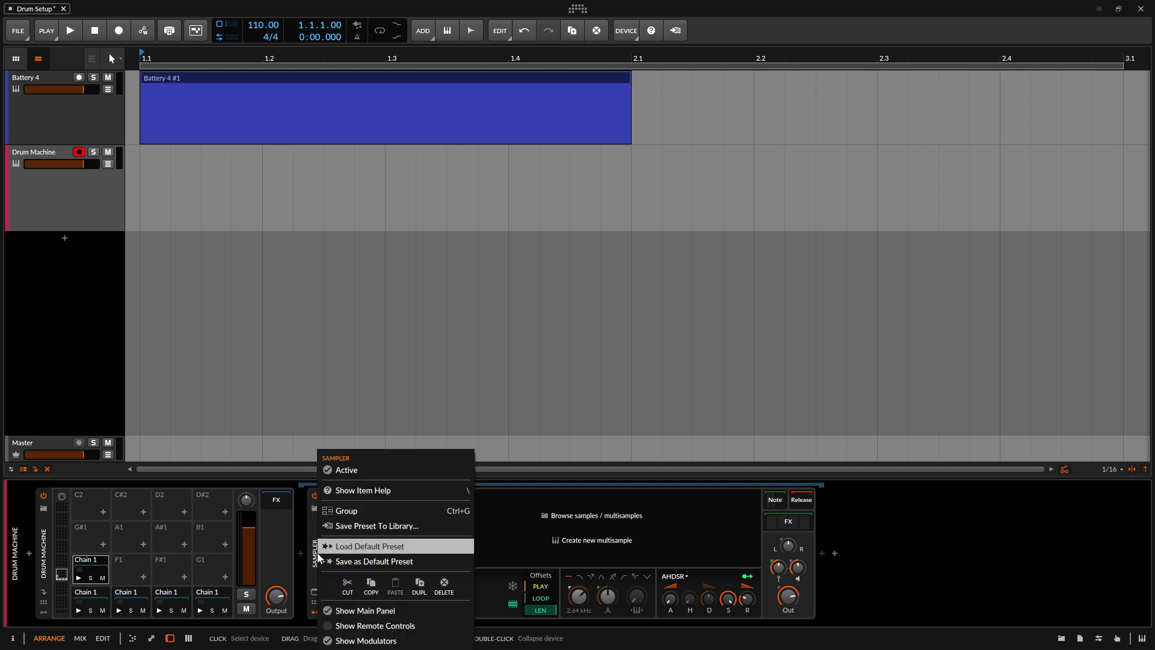
pyautogui.click(370, 525)
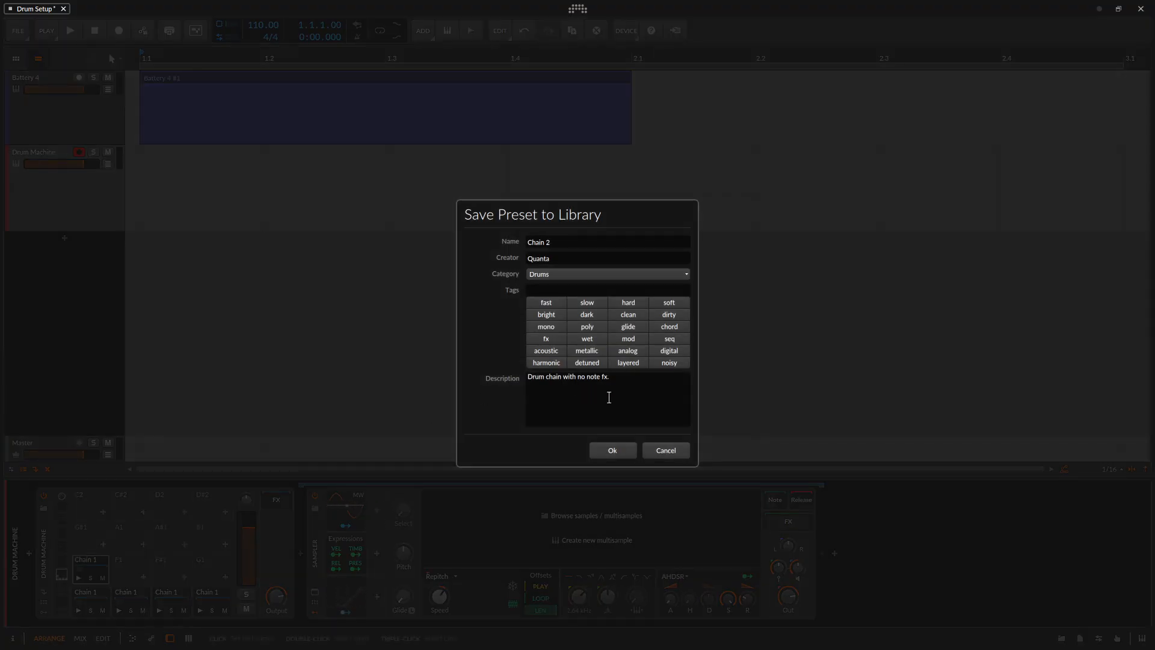
pyautogui.moveTo(608, 383); pyautogui.dragTo(506, 379)
pyautogui.write('Drum')
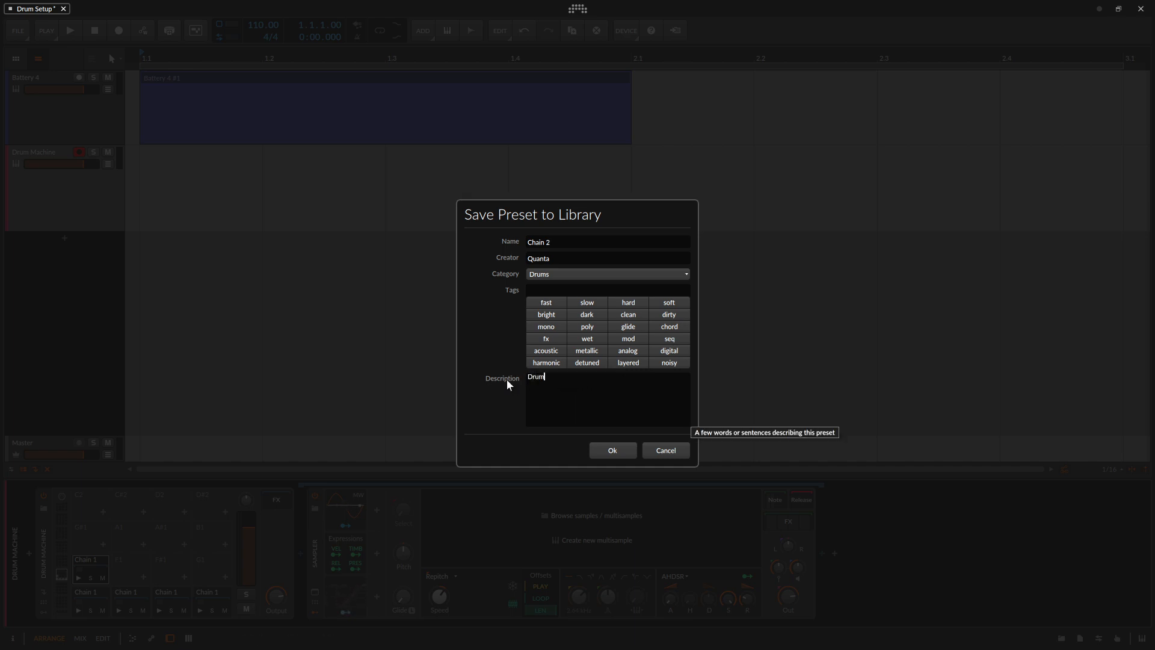
pyautogui.write(' chain with note fx.')
pyautogui.click(611, 450)
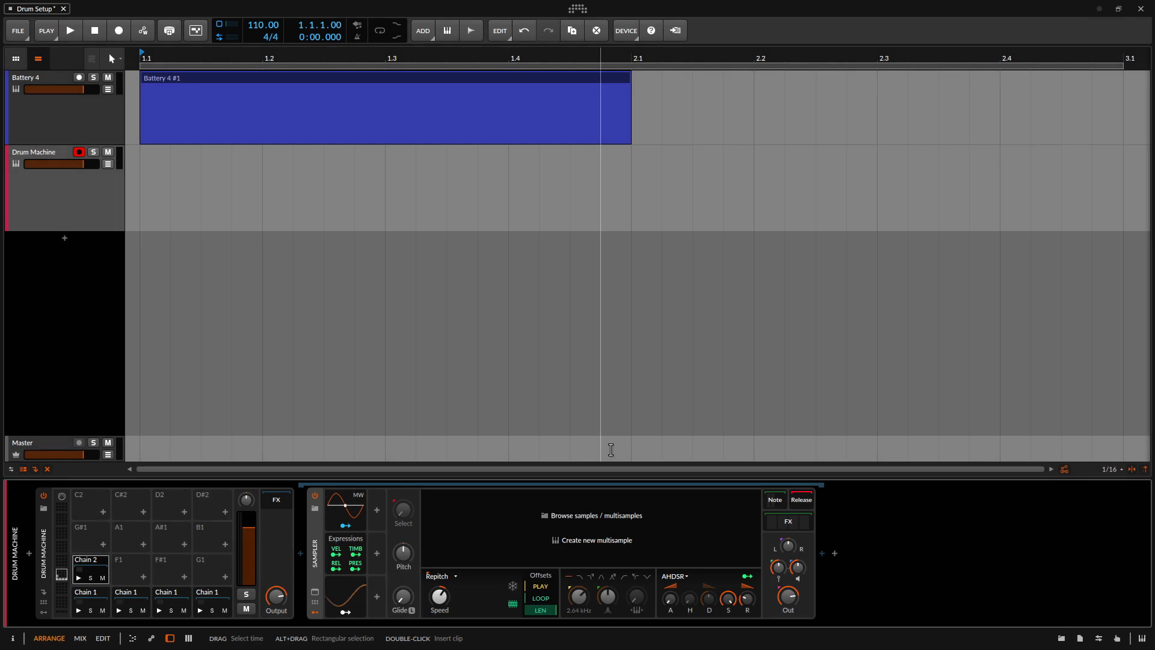
# Insert a Sampler on the Drum Machine's F1 pad
pyautogui.click(144, 576)
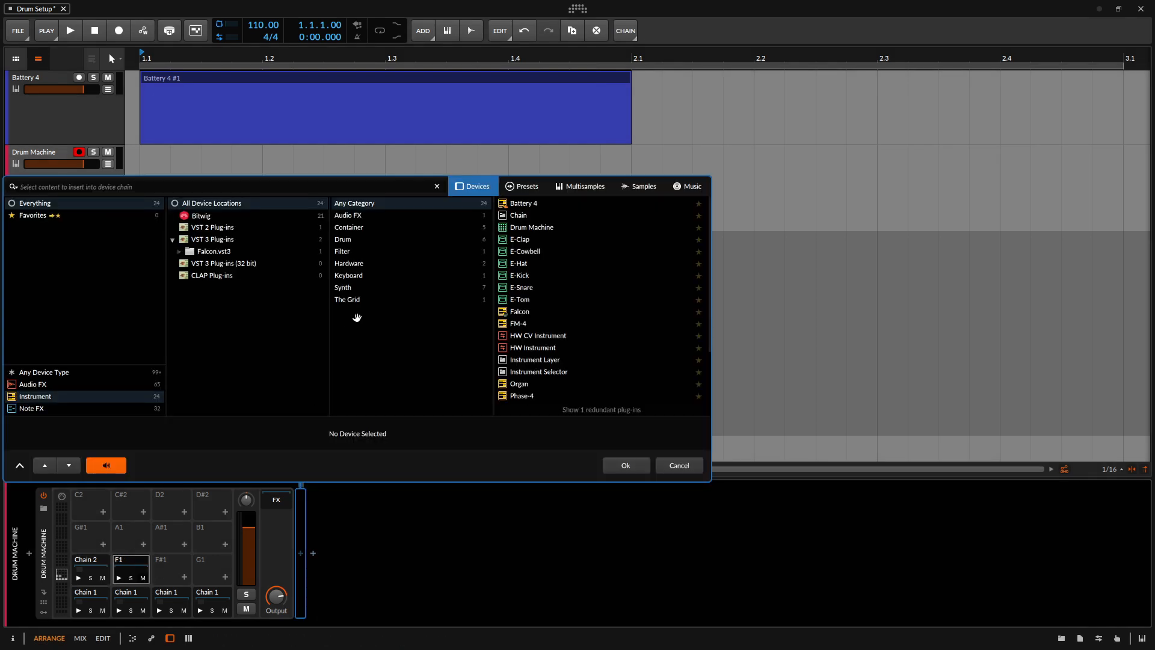
pyautogui.write('sa')
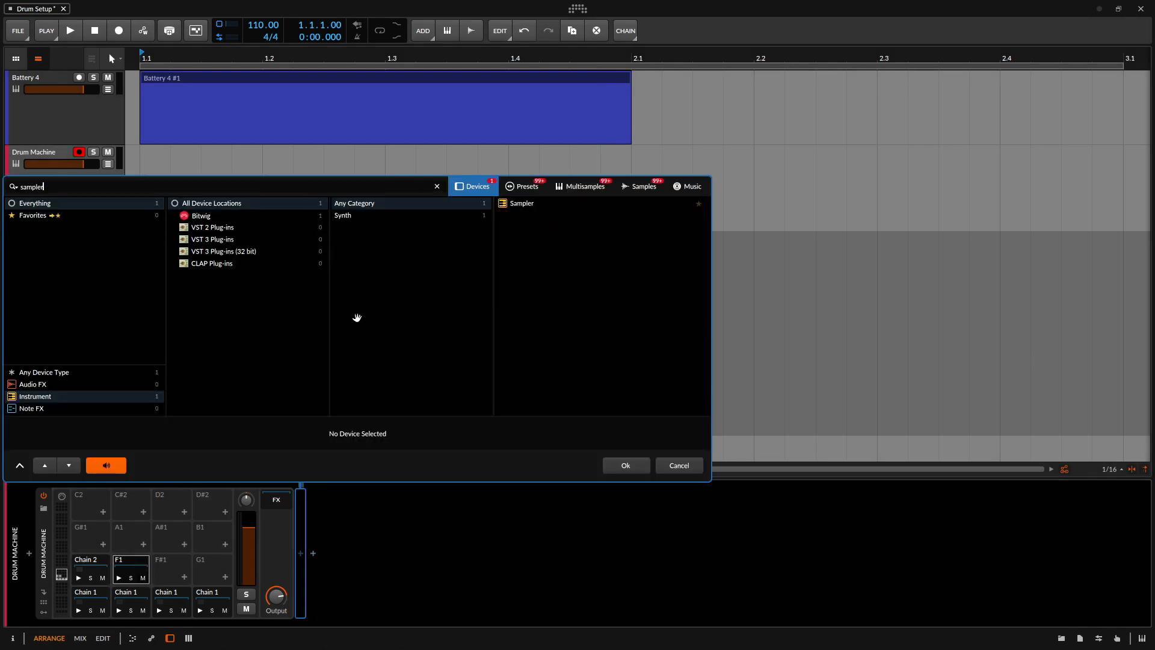
pyautogui.write('mpler')
pyautogui.press('Return')
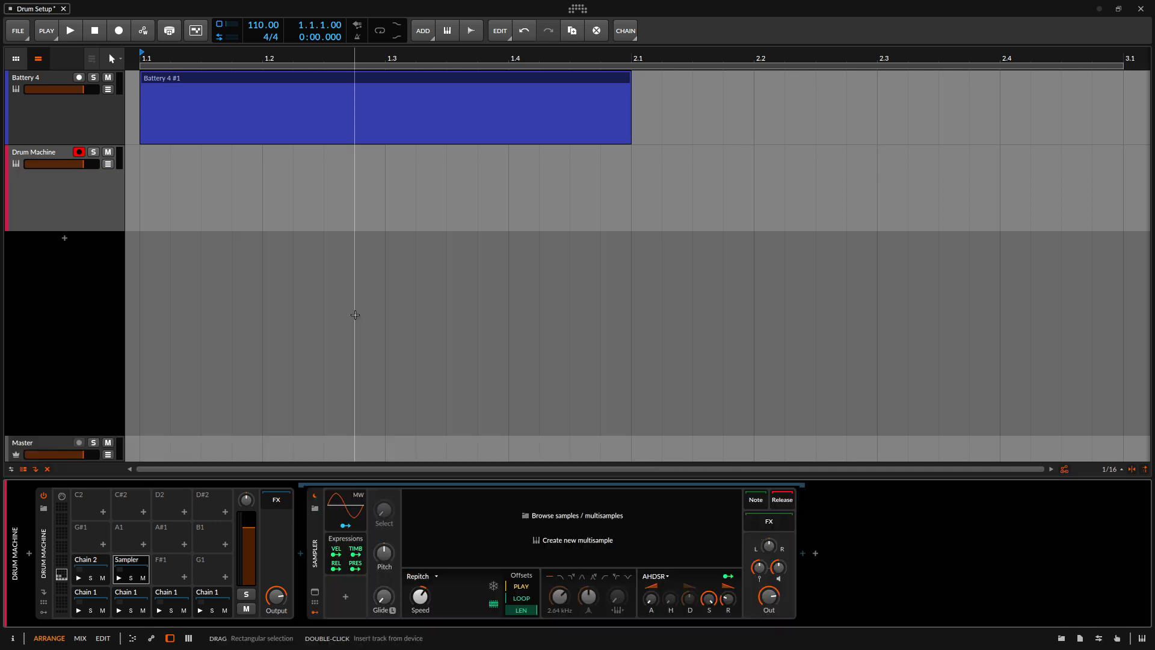
# Load the Chain 2 preset into the Sampler on the F1 pad
pyautogui.click(314, 509)
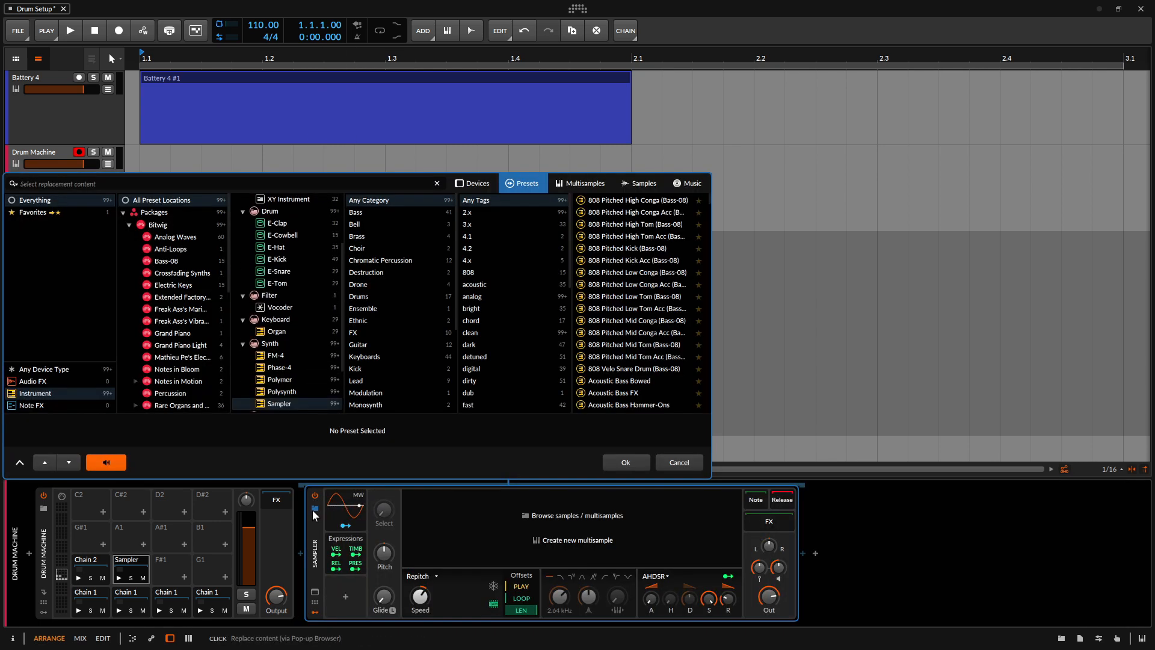
pyautogui.write('samp')
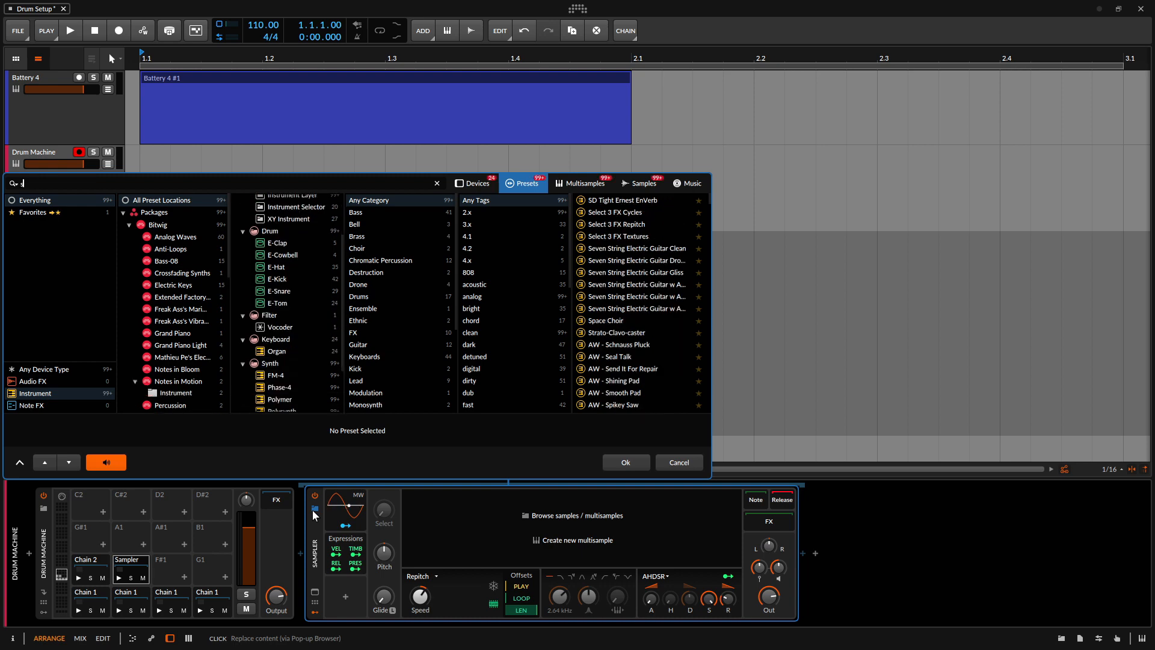
pyautogui.press('BackSpace')
pyautogui.press('BackSpace')
pyautogui.press('BackSpace')
pyautogui.press('BackSpace')
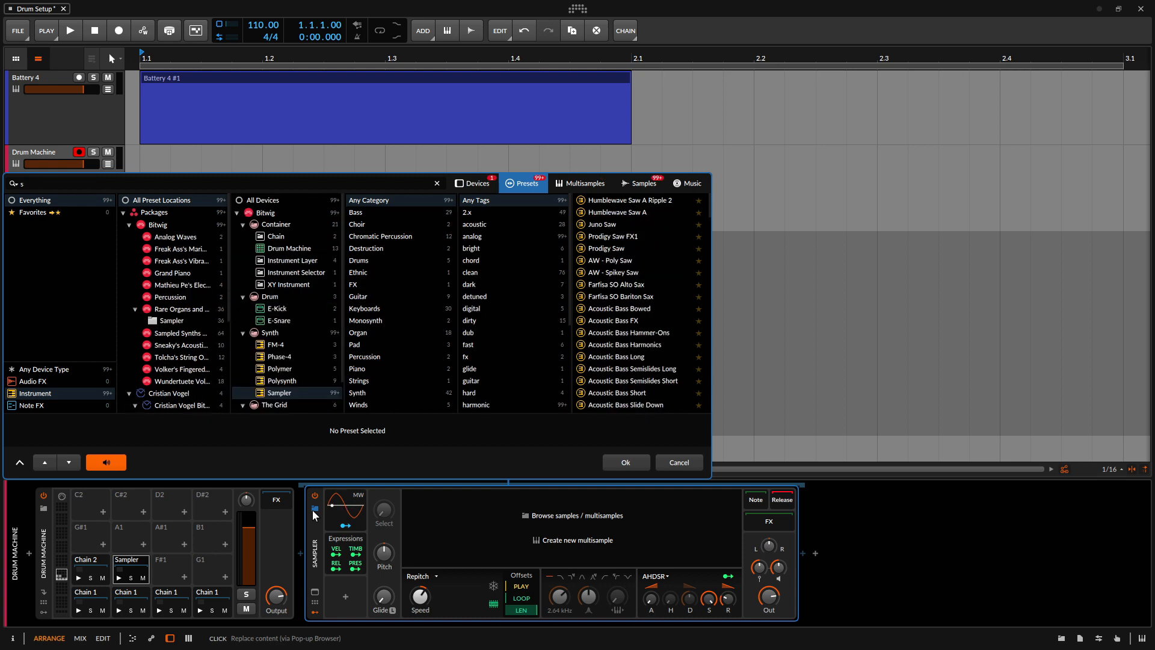
pyautogui.write('chain')
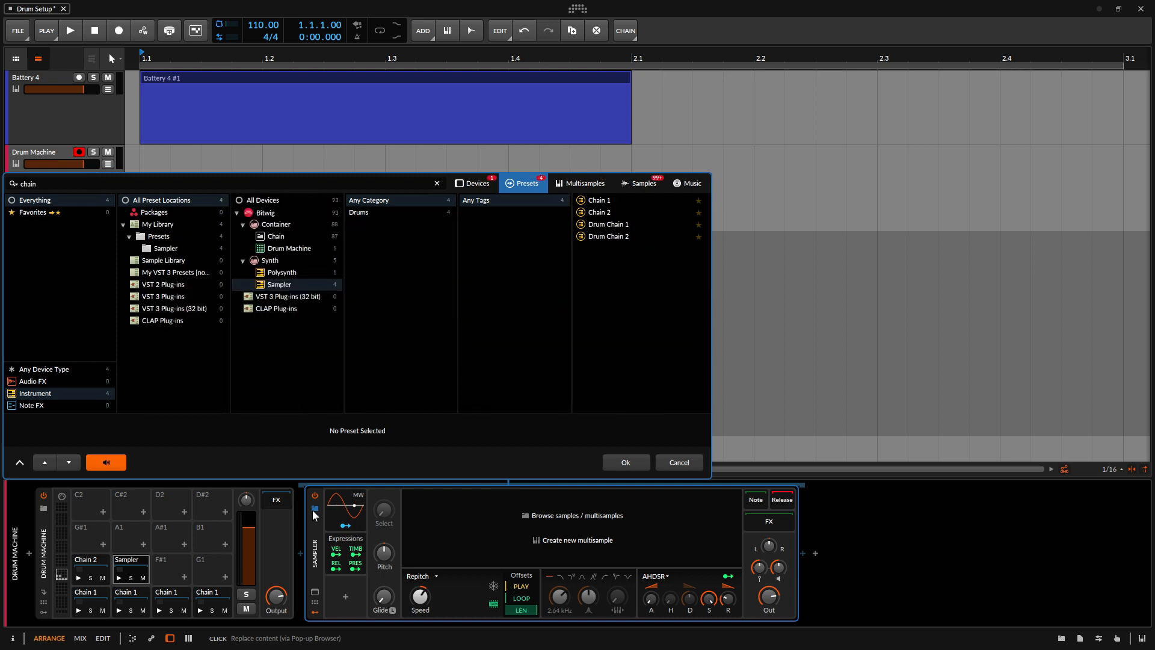
pyautogui.press('Down')
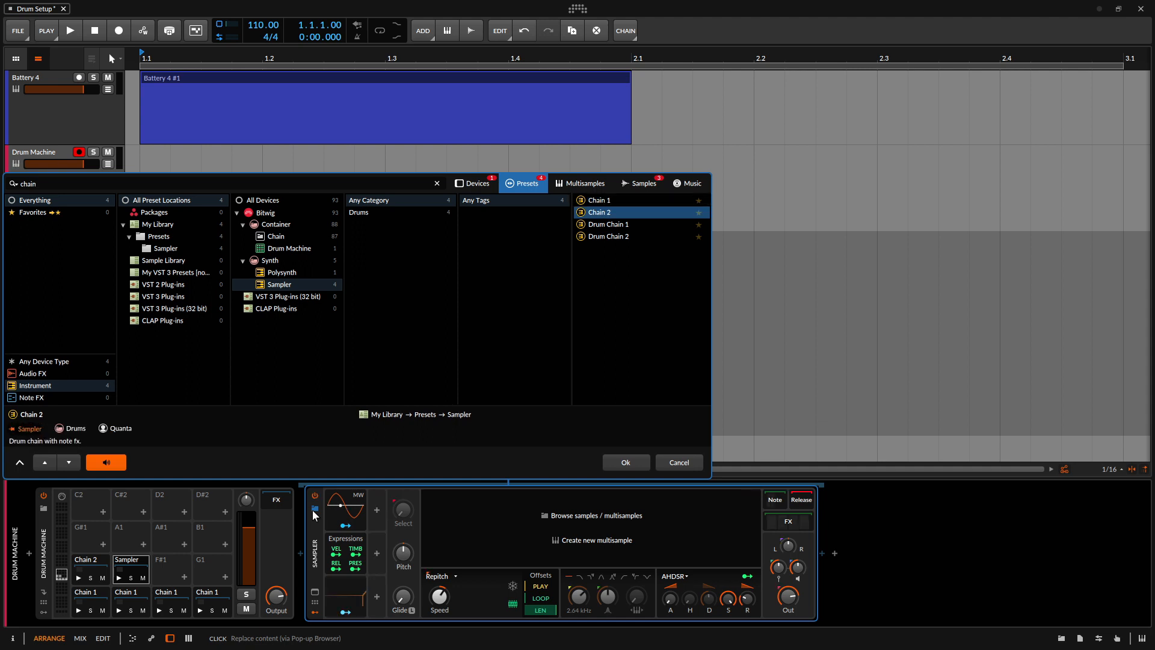
pyautogui.press('Return')
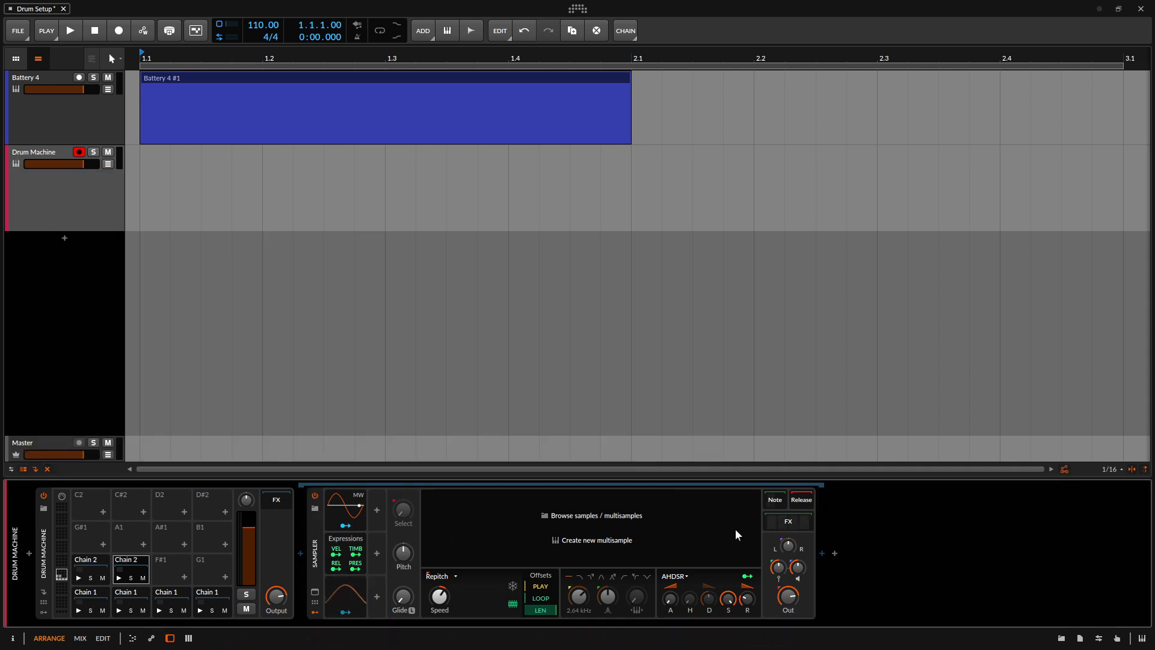
# Inspect the FX chain and the Note chain of the F1 pad's Sampler, hiding each one again
pyautogui.click(783, 525)
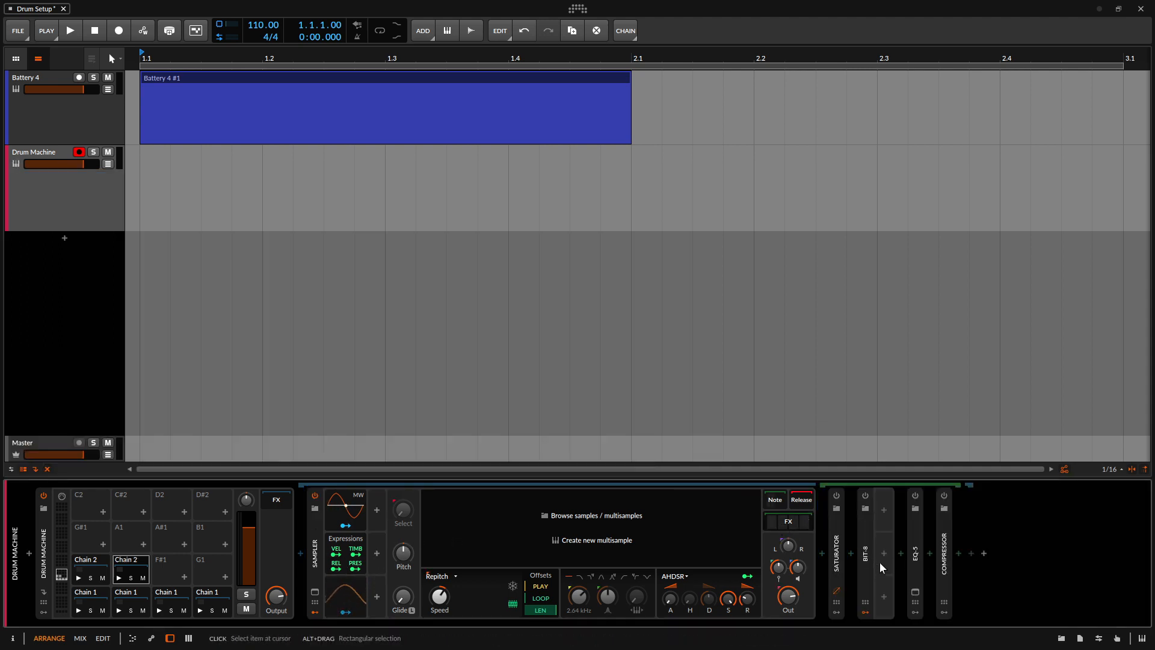
pyautogui.click(789, 524)
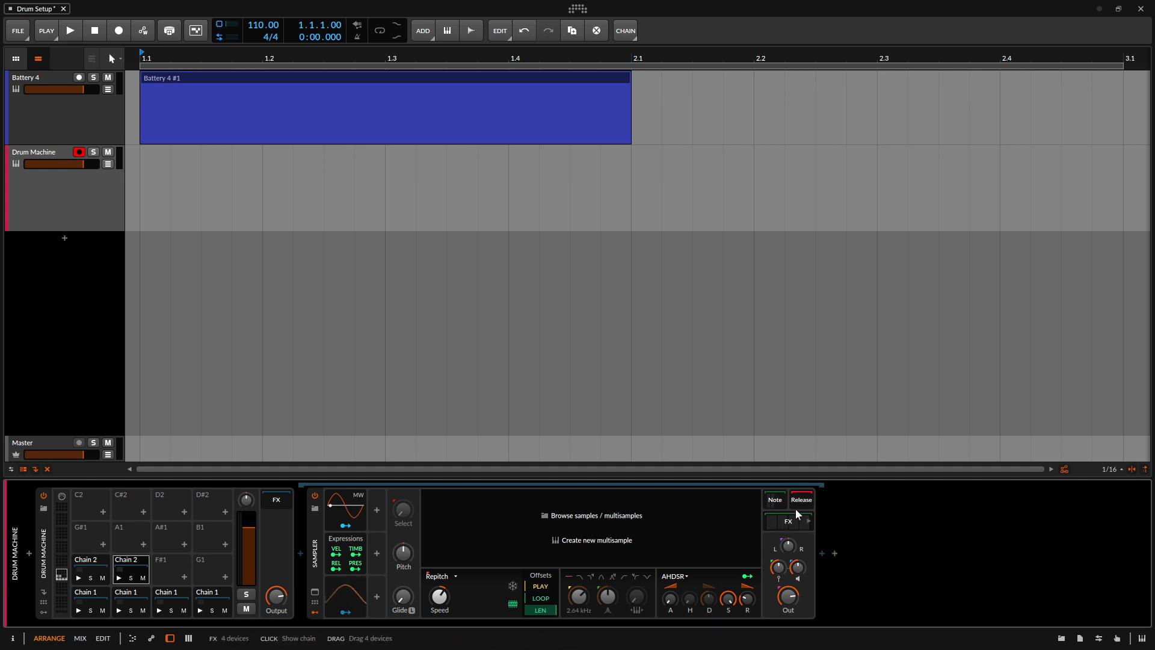
pyautogui.click(776, 503)
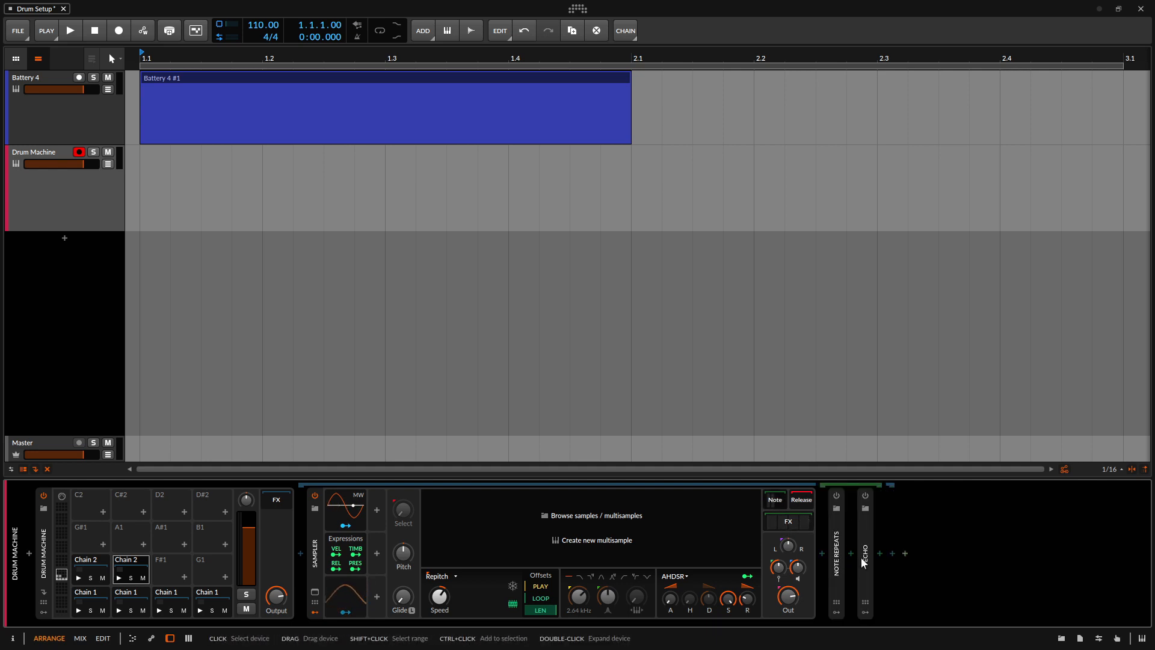
pyautogui.click(775, 505)
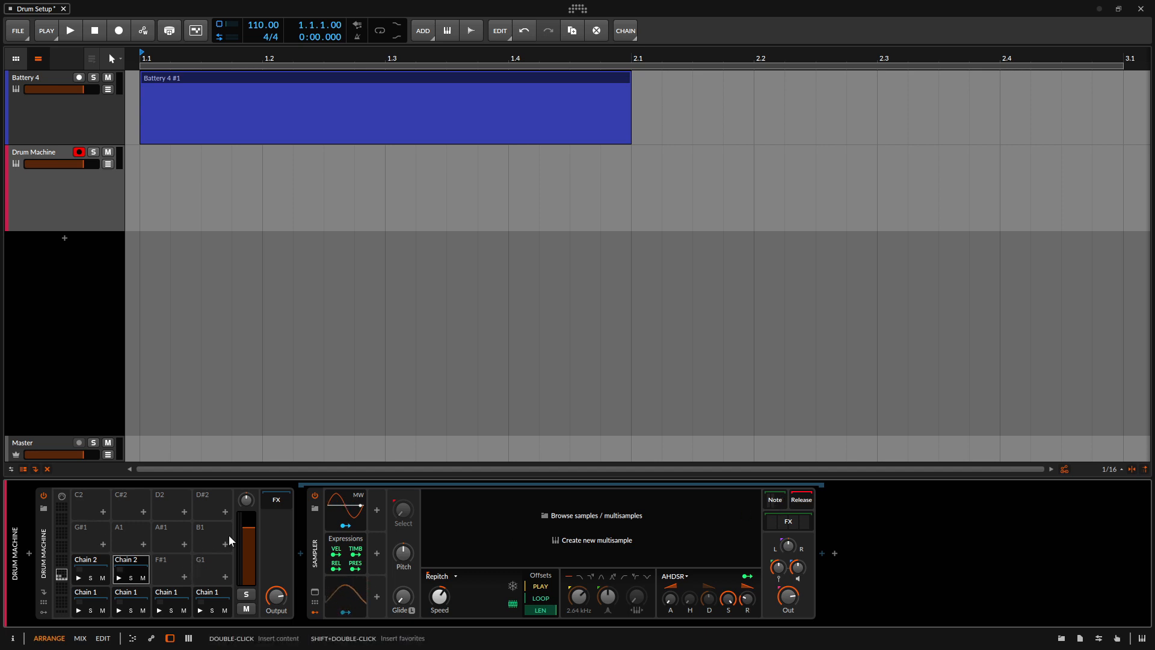
# Insert a Sampler on the F#1 pad and load the Chain 2 preset into it
pyautogui.click(184, 576)
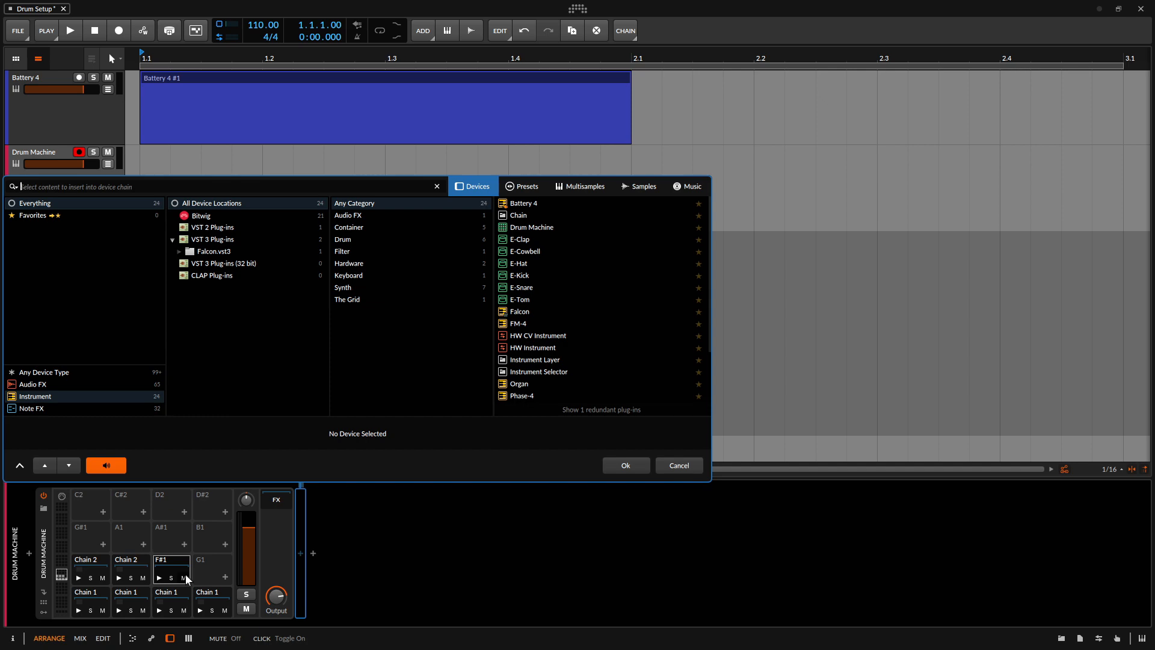
pyautogui.write('sampler')
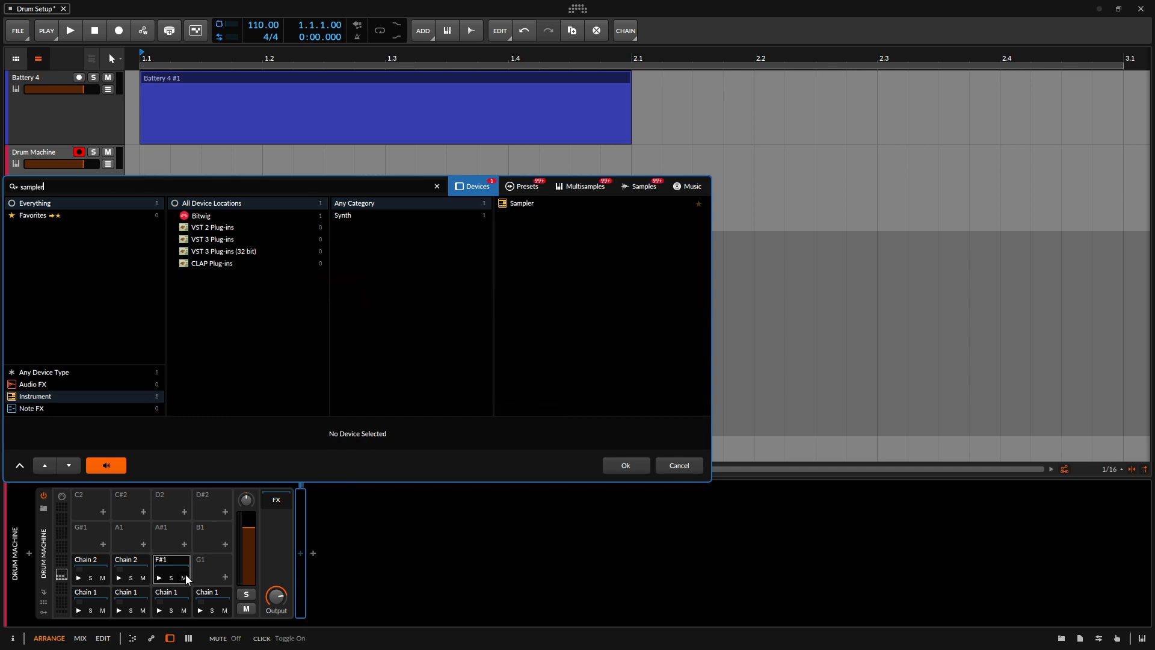
pyautogui.press('Return')
pyautogui.click(311, 510)
pyautogui.write('chai')
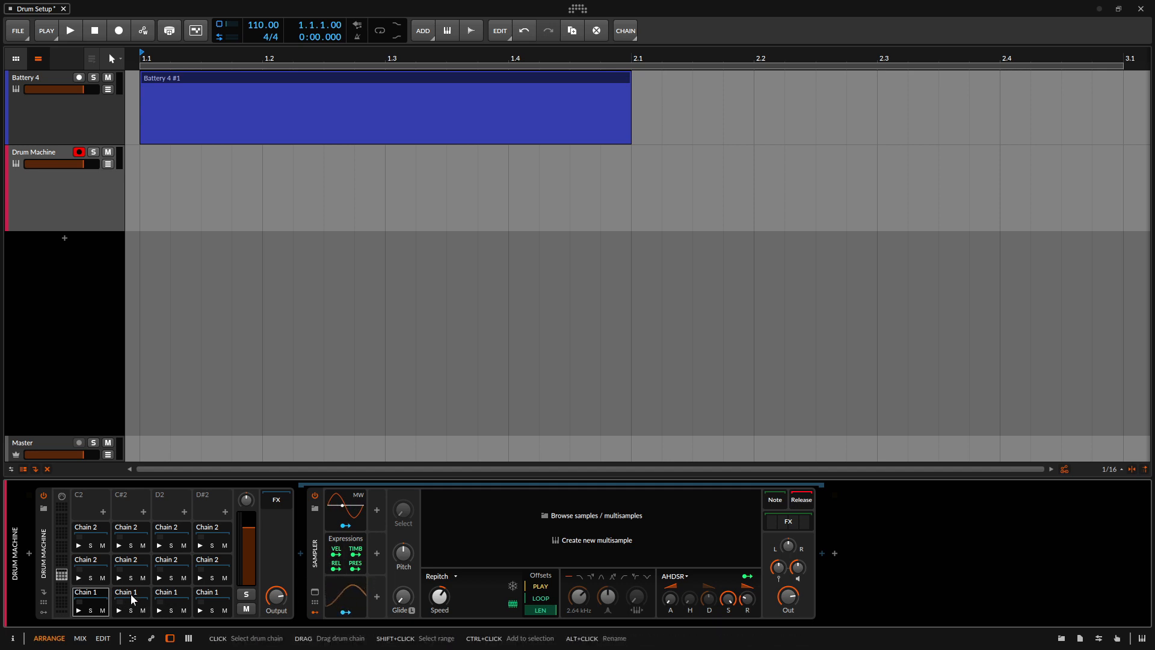
# Inspect the Chain 1 Samplers on the C#1 and D#1 pads, showing the D#1 Sampler's FX chain
pyautogui.click(126, 594)
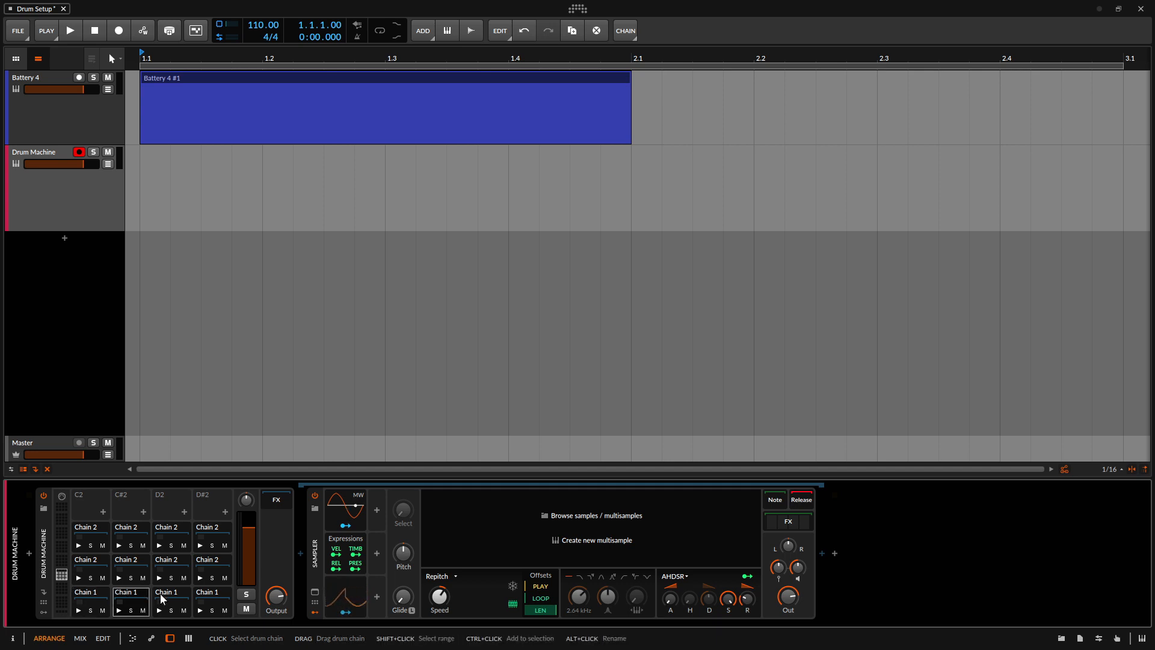
pyautogui.click(225, 590)
pyautogui.click(792, 528)
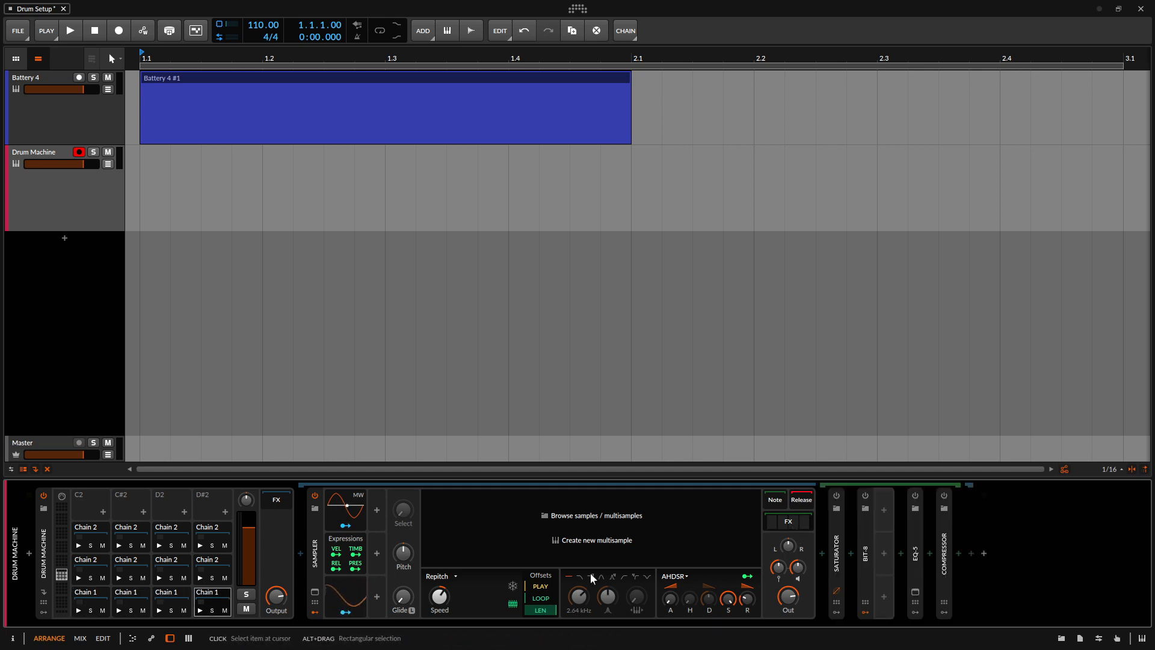
# Inspect the FX chain and the Note chain of the Chain 2 Sampler on the E1 pad, hiding each one again
pyautogui.click(88, 565)
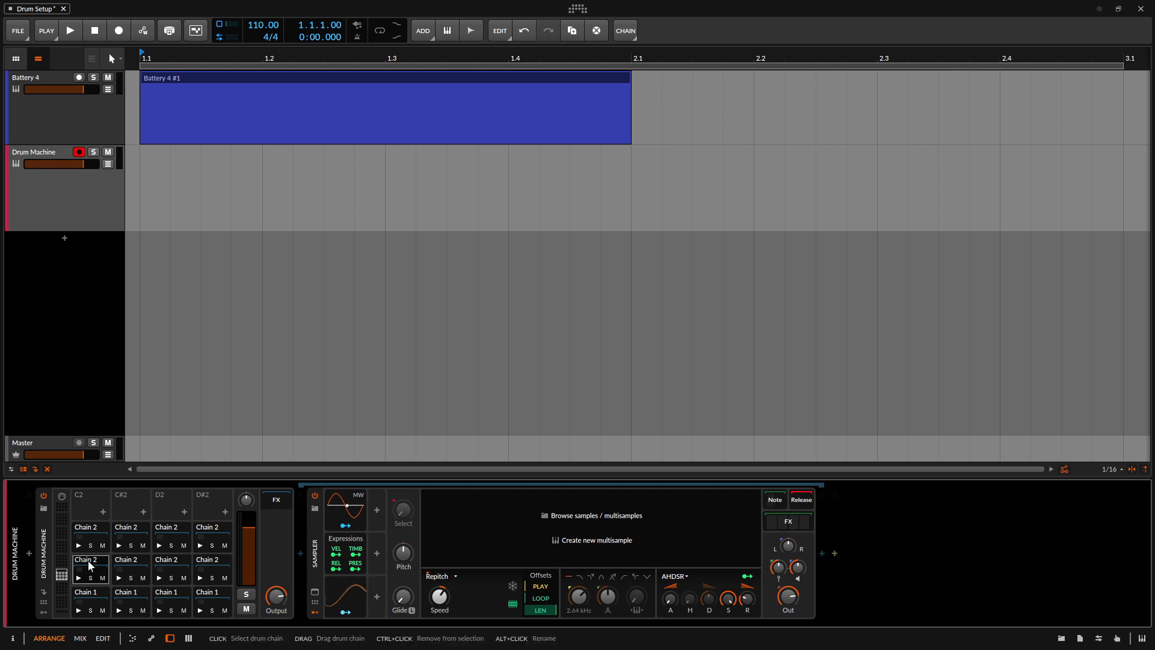
pyautogui.click(781, 522)
pyautogui.click(781, 522)
pyautogui.click(772, 501)
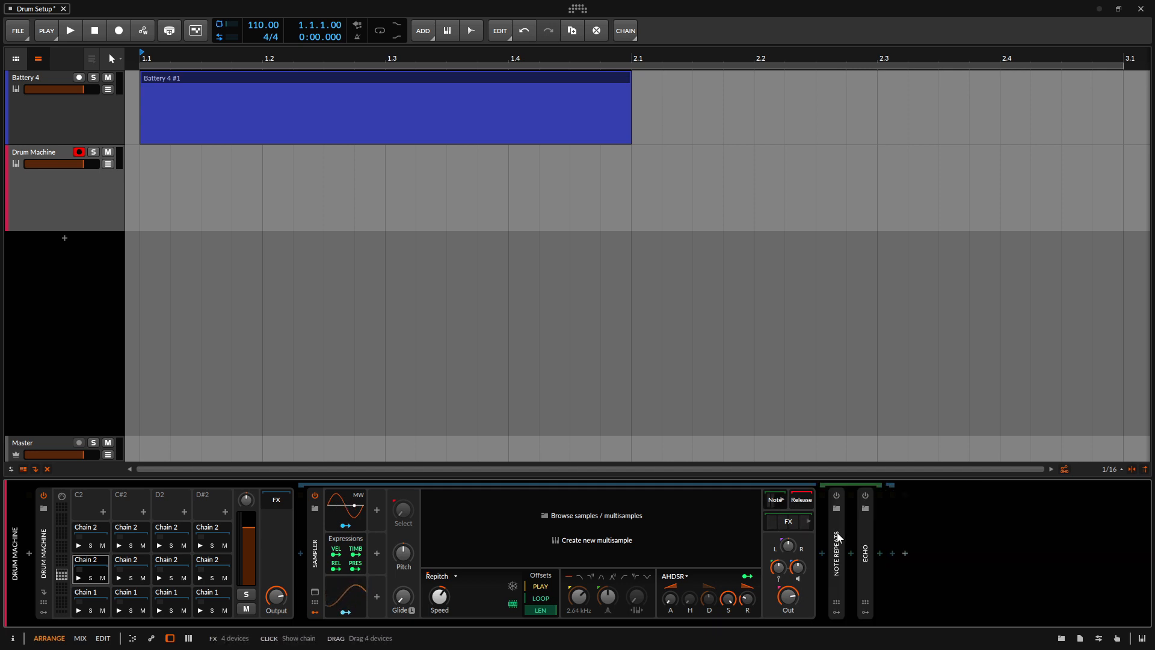
pyautogui.click(772, 501)
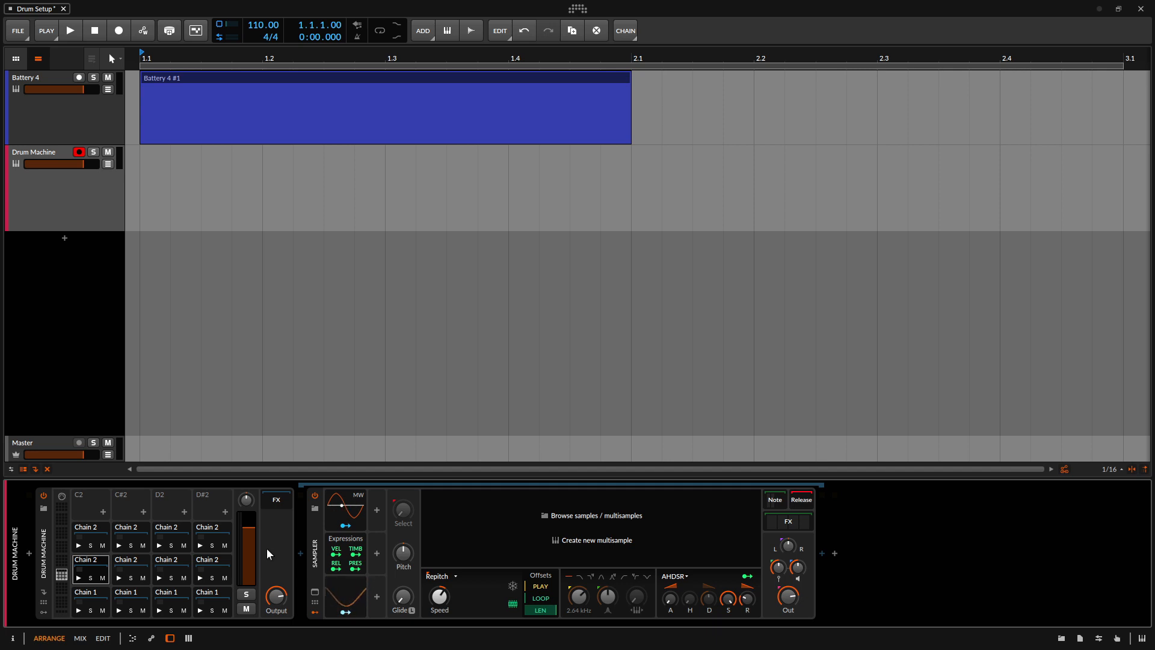
# Examine the delay and reverb sends on the Main page of the Battery 4 plugin, and close its window again
pyautogui.click(56, 109)
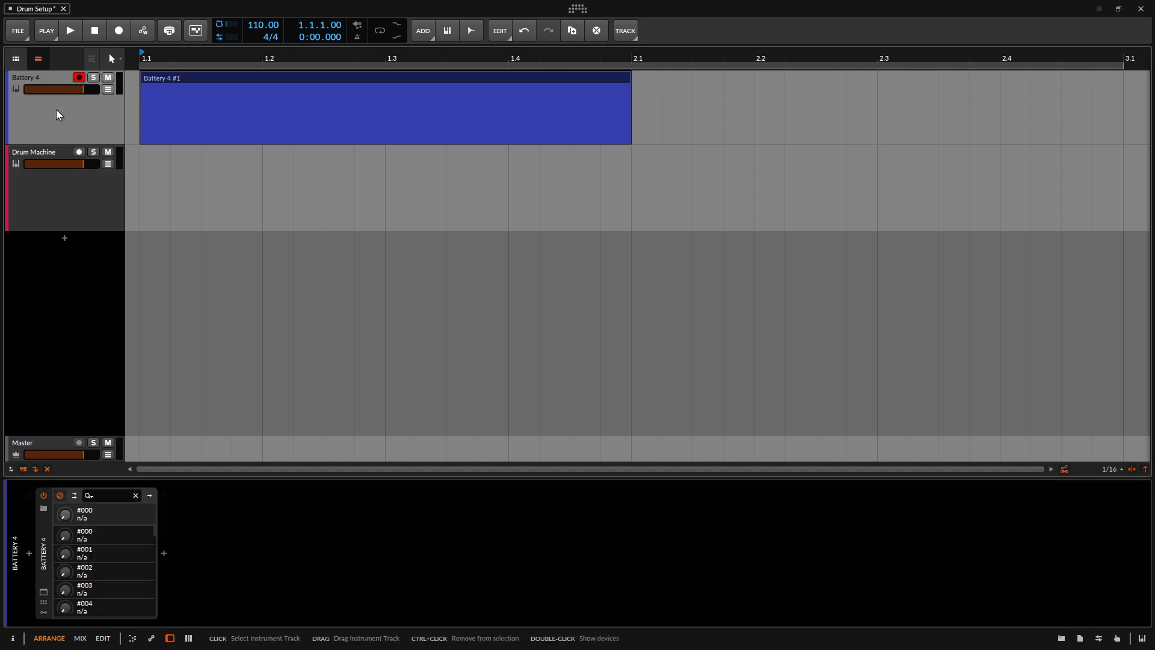
pyautogui.click(43, 590)
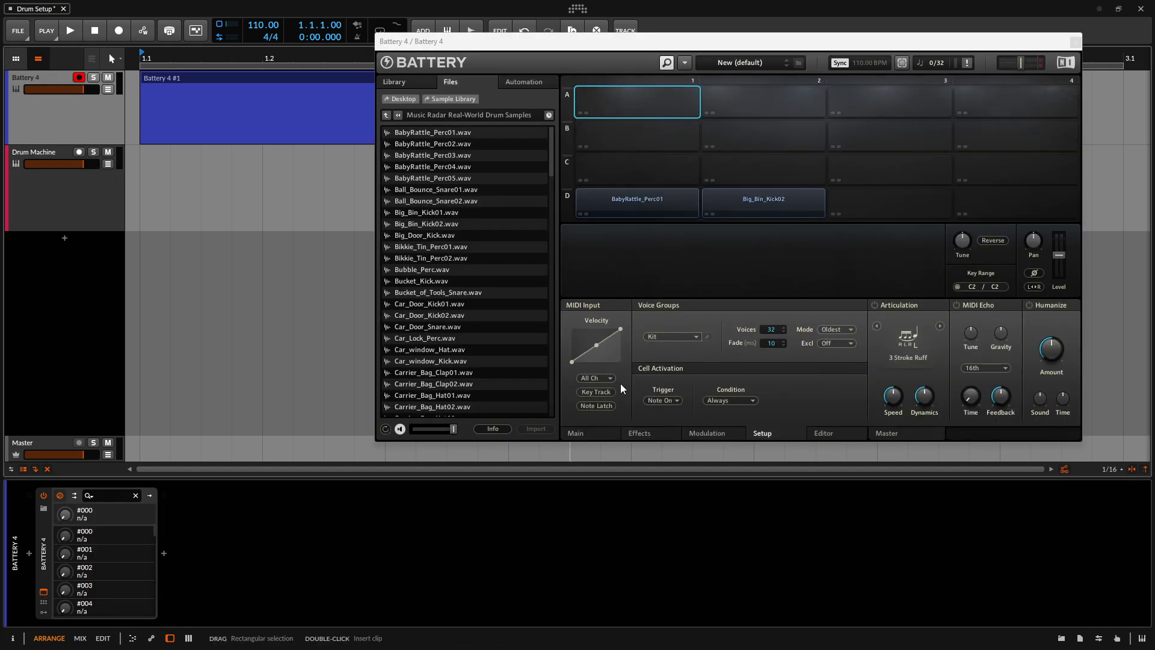
pyautogui.click(597, 432)
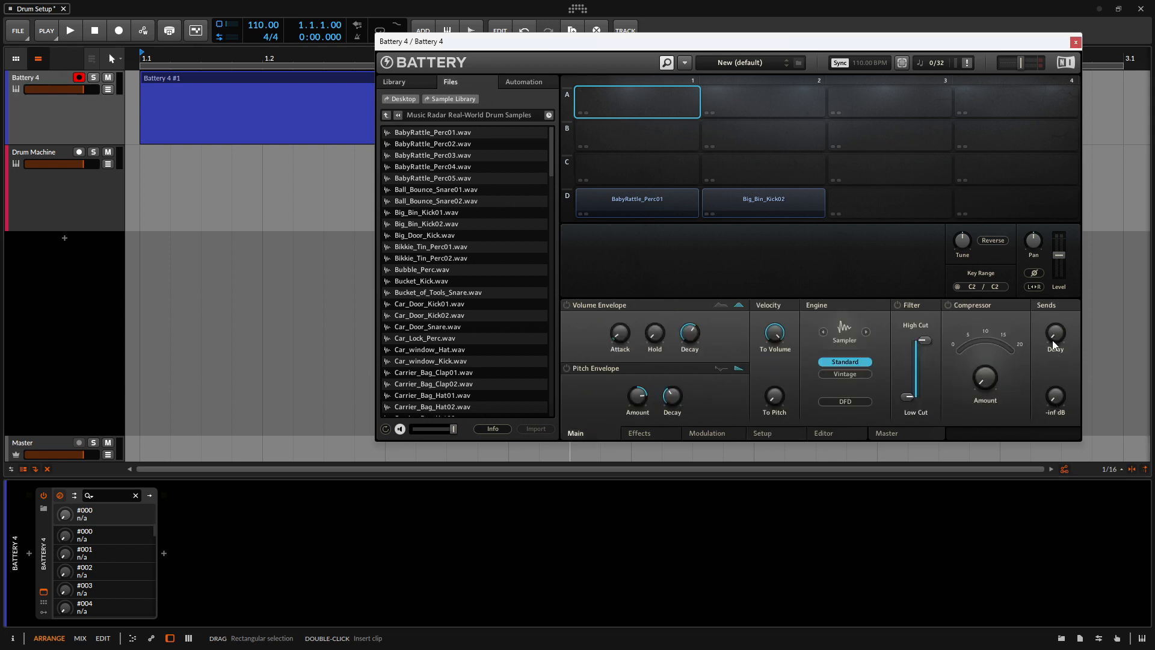
pyautogui.moveTo(1059, 404)
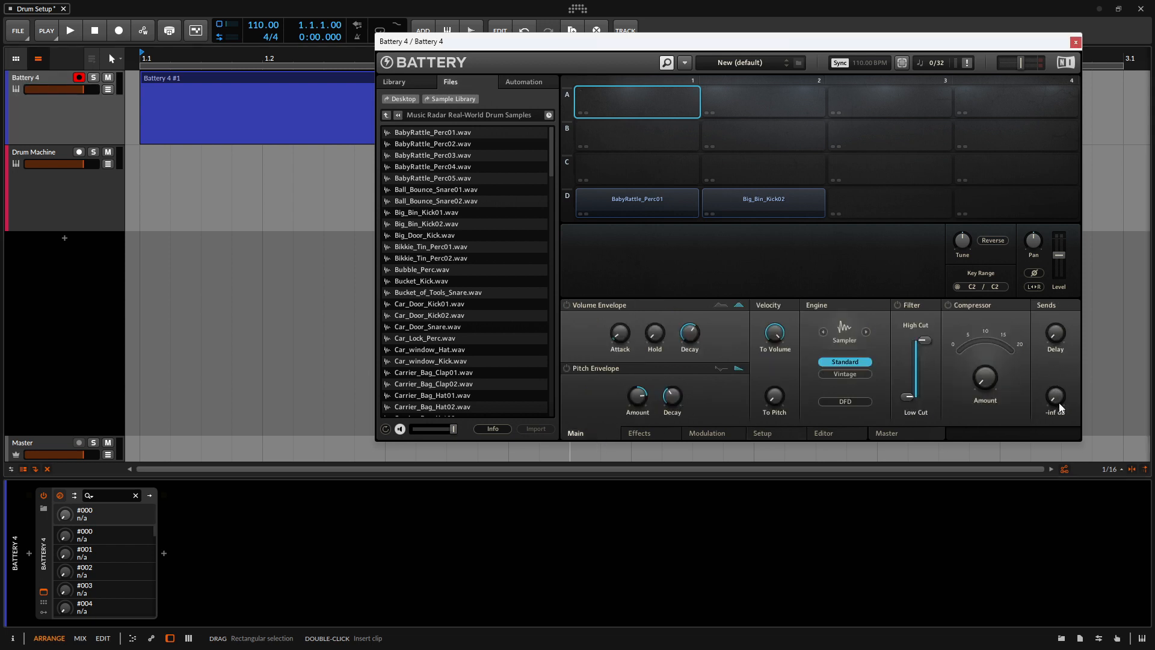
pyautogui.click(1076, 43)
# Show the Drum Machine's internal returns and add a Delay+ device as a return layer
pyautogui.click(85, 194)
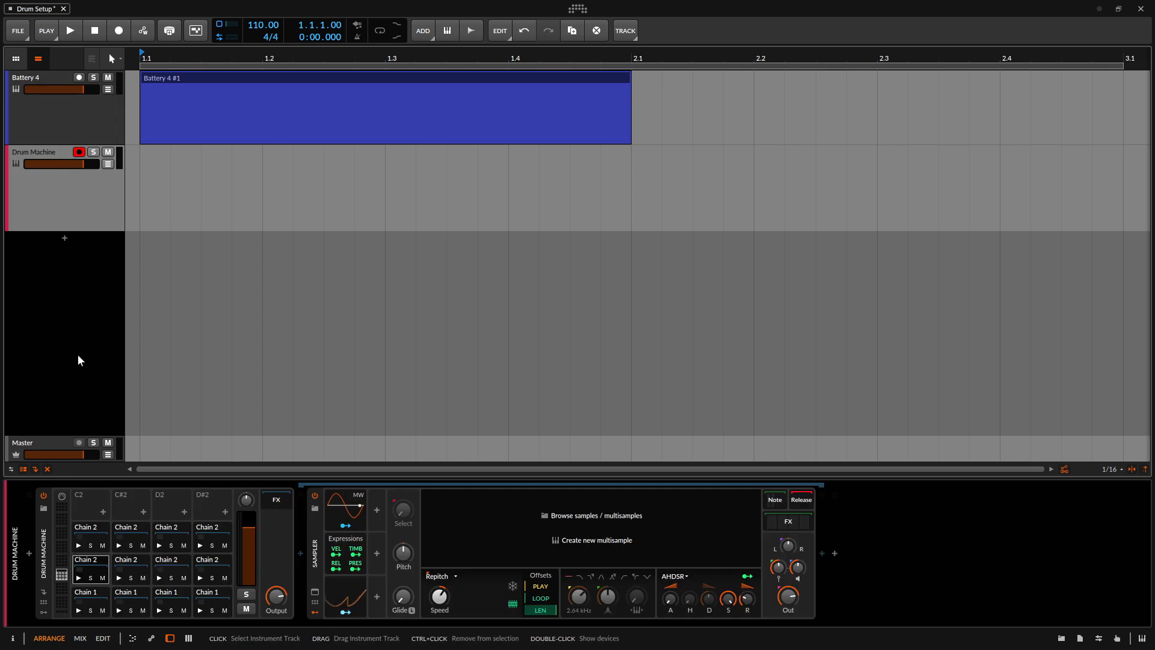
pyautogui.click(47, 559)
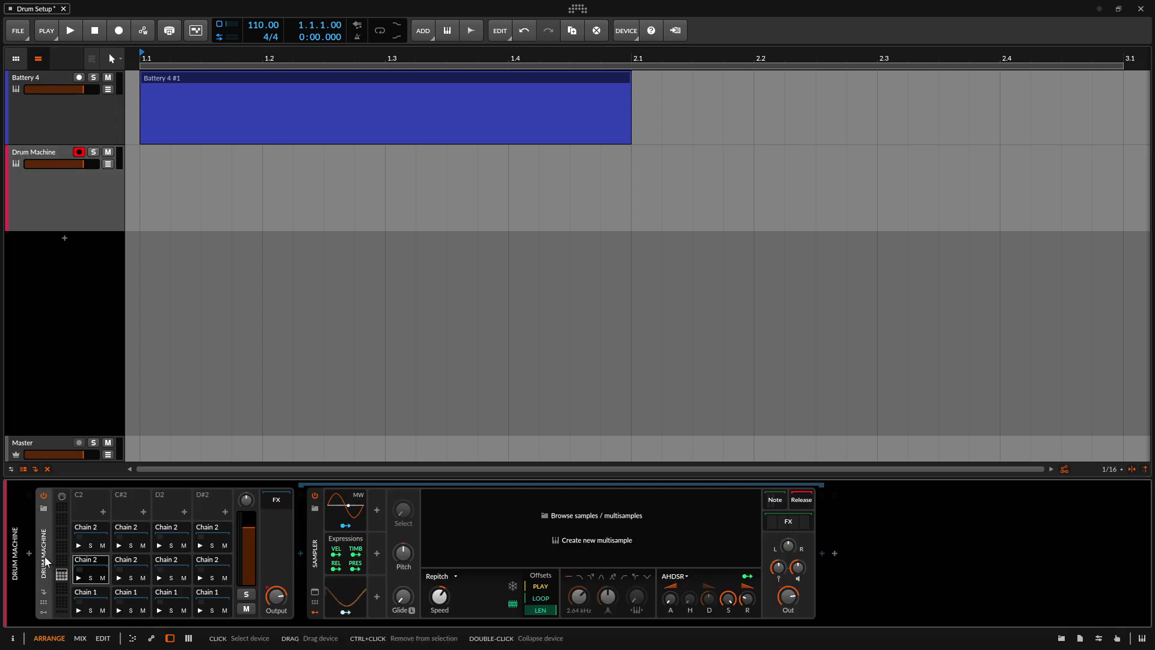
pyautogui.click(42, 592)
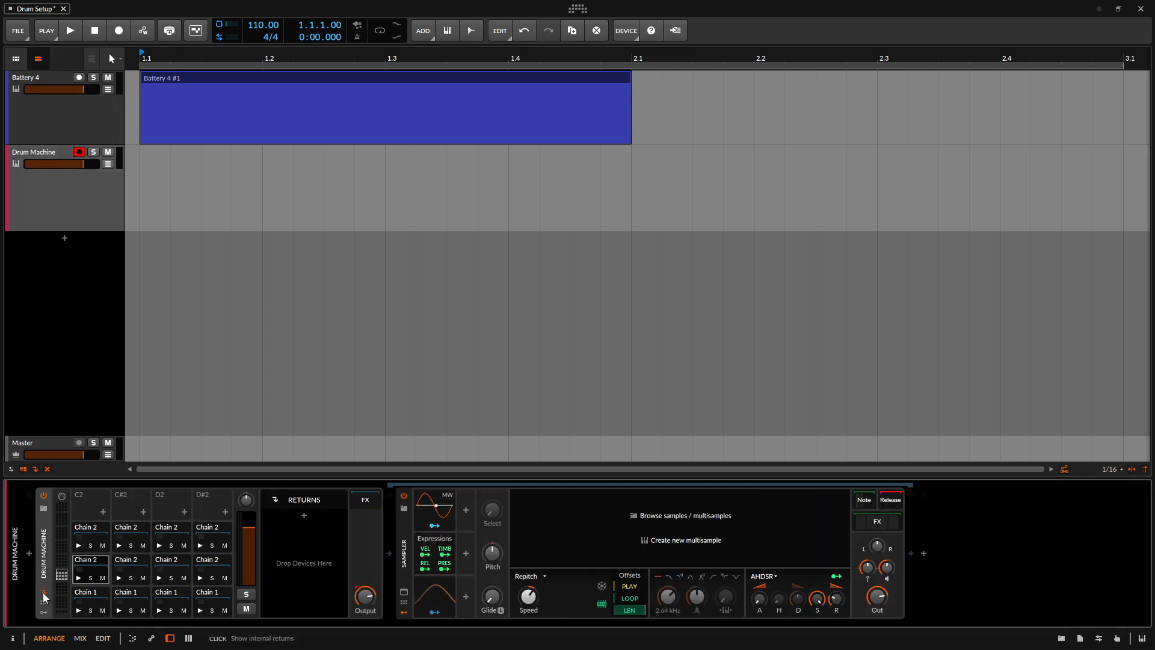
pyautogui.click(305, 515)
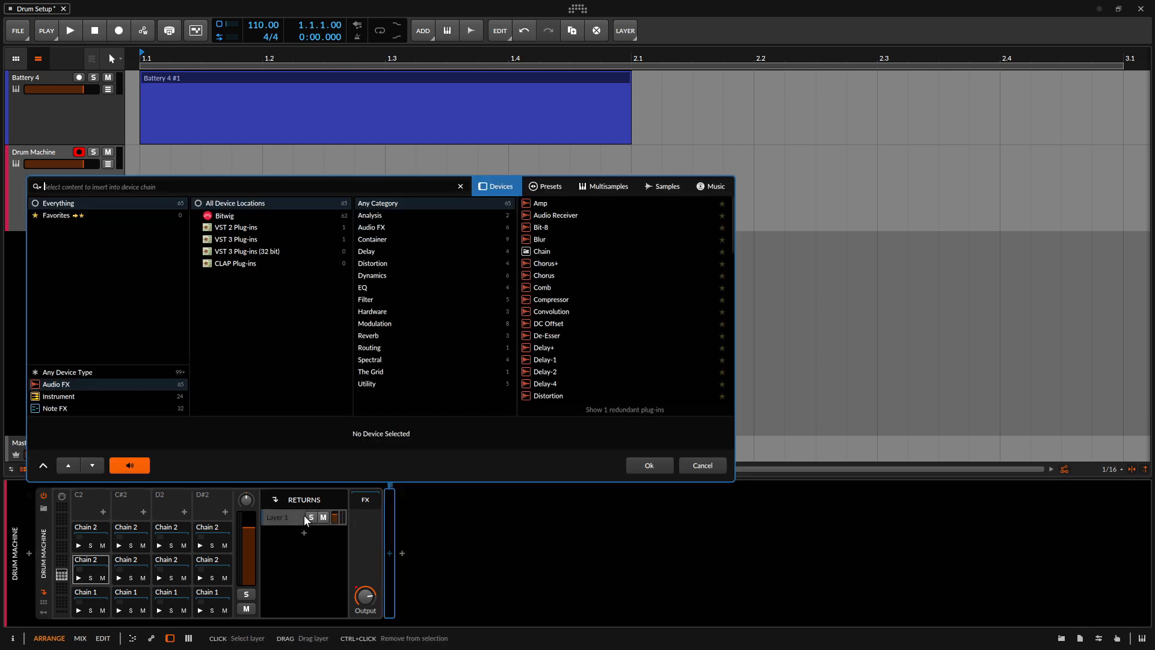
pyautogui.write('delay')
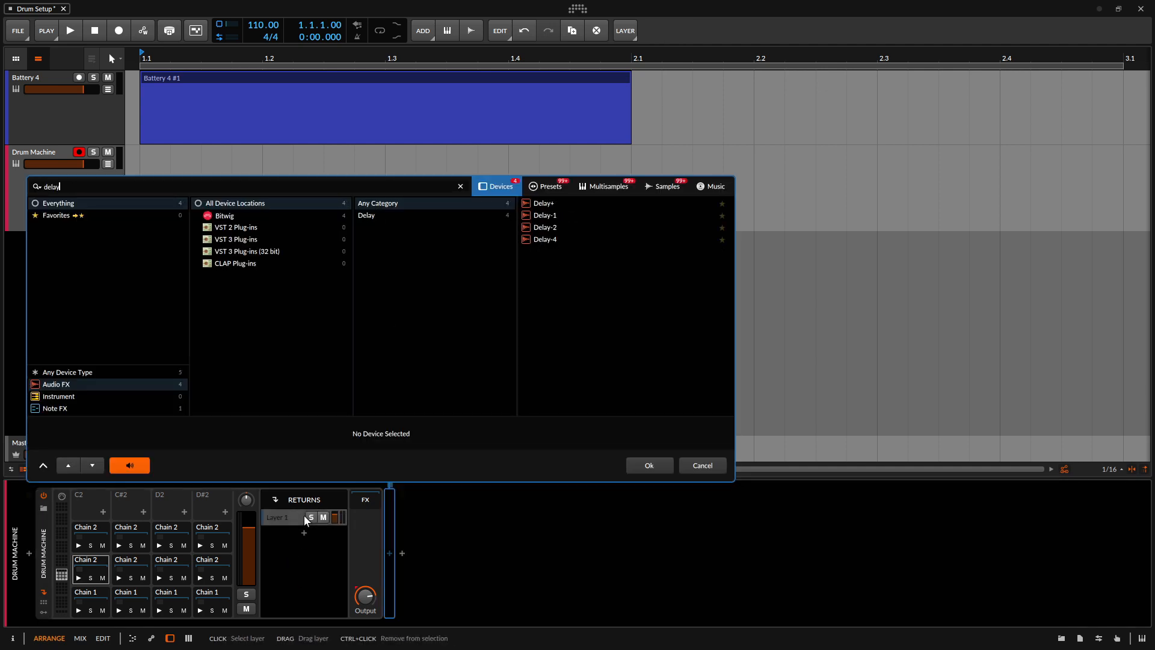
pyautogui.press('Down')
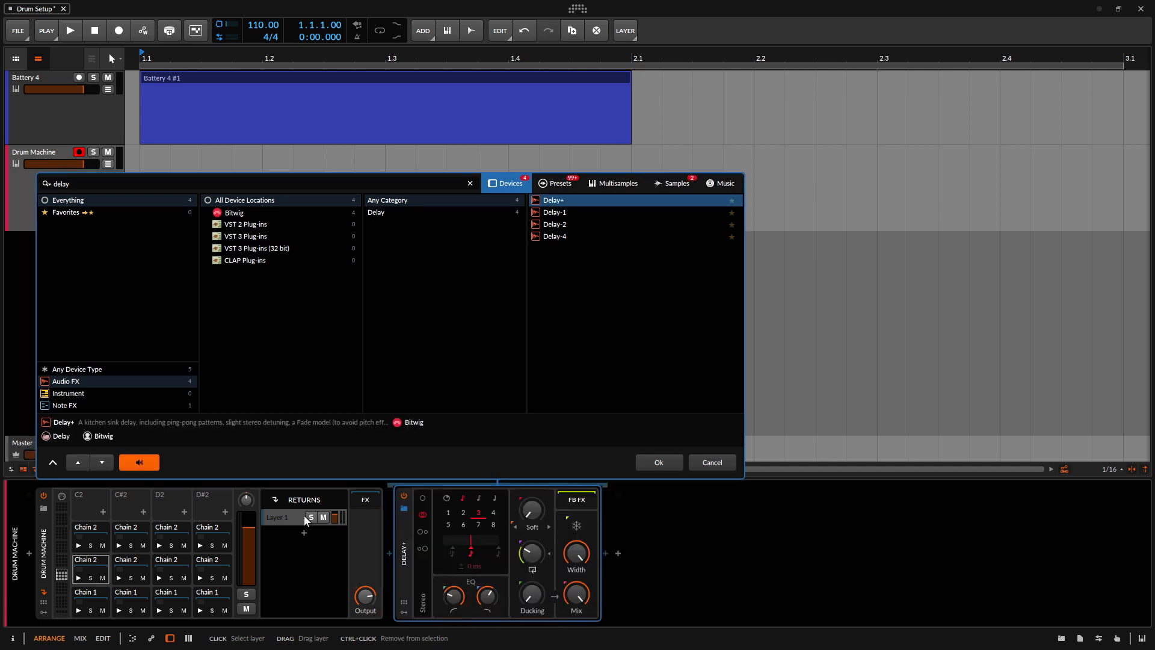
pyautogui.press('Return')
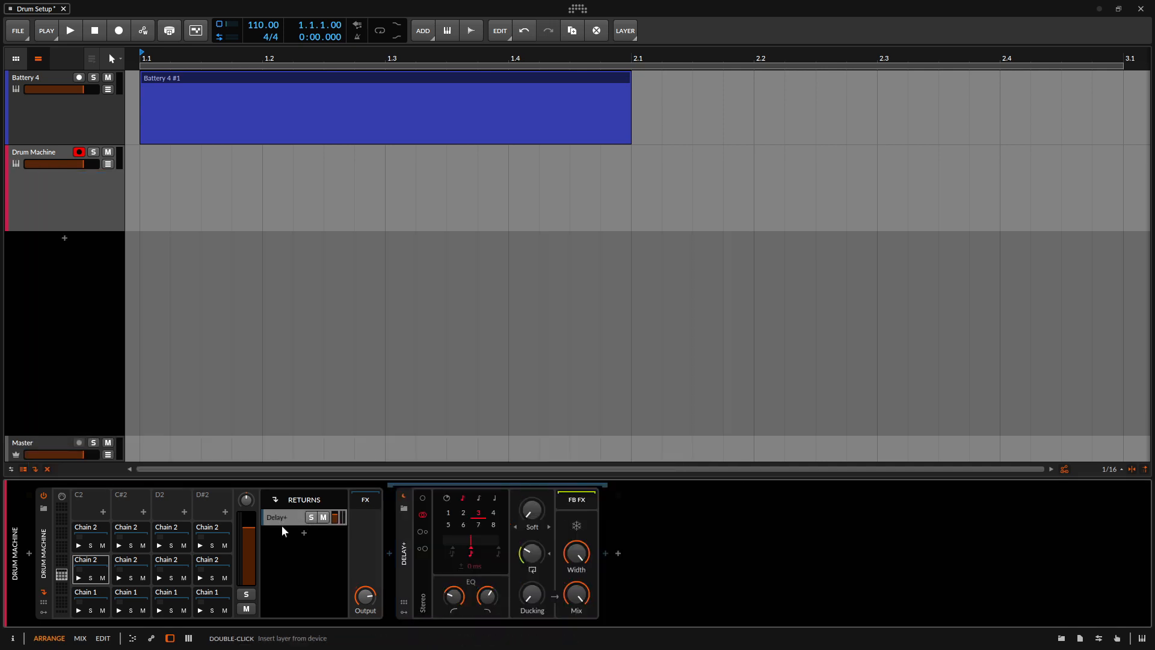
# Add a Reverb device as a second return layer and hide the Drum Machine's returns section
pyautogui.doubleClick(302, 533)
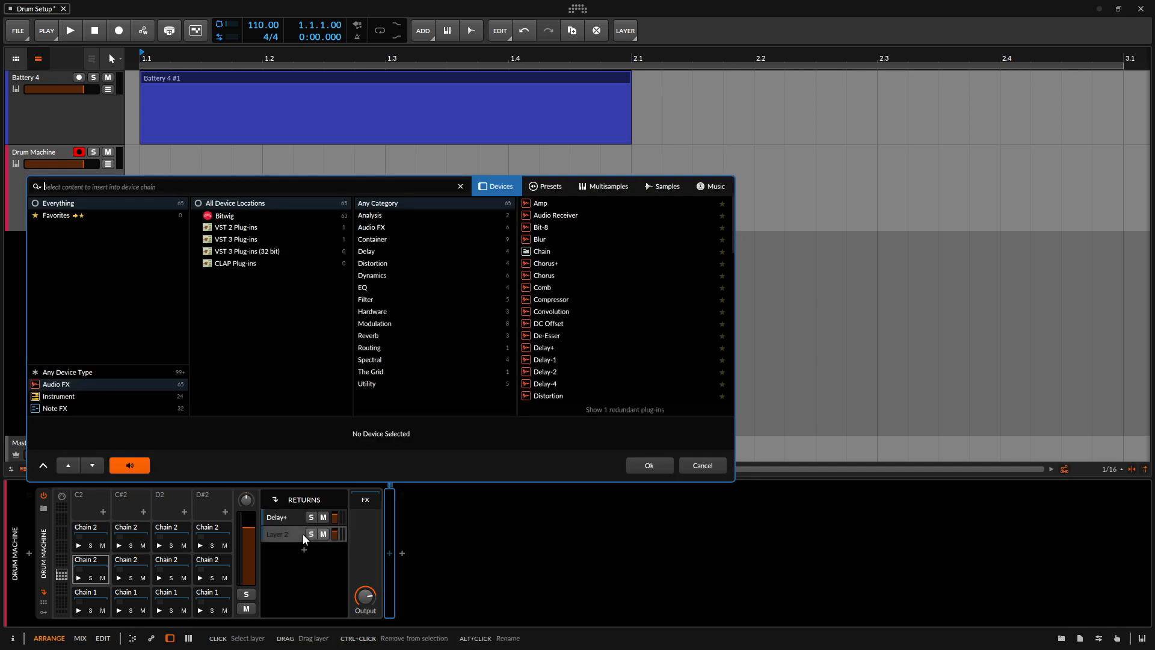
pyautogui.write('rever')
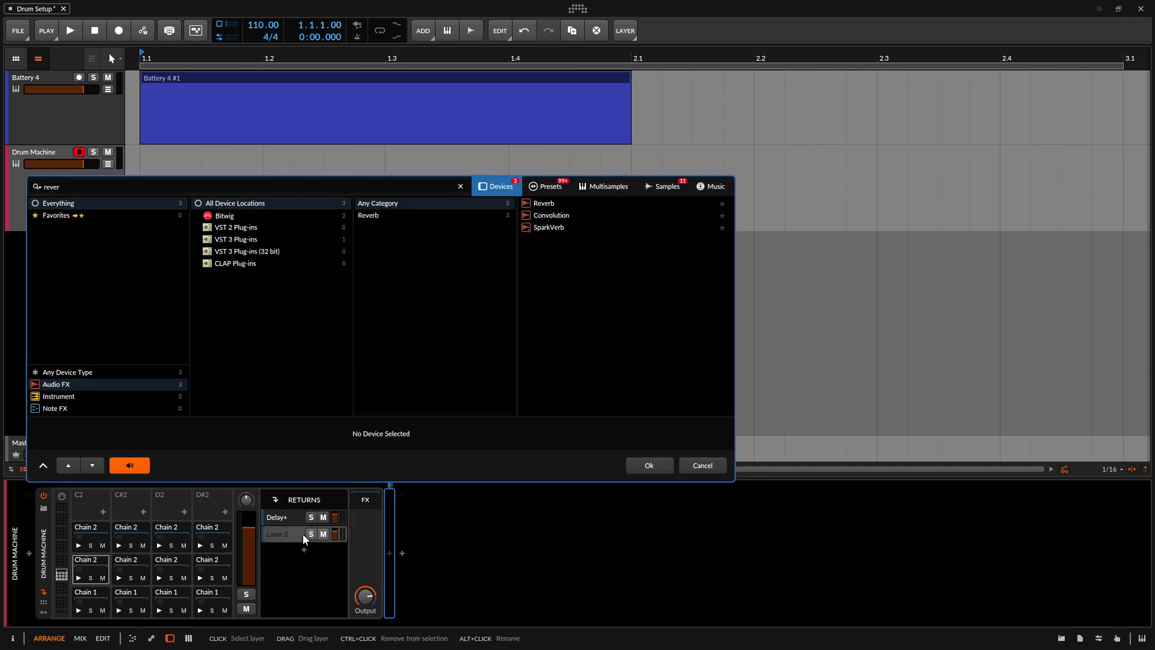
pyautogui.press('Down')
pyautogui.press('Return')
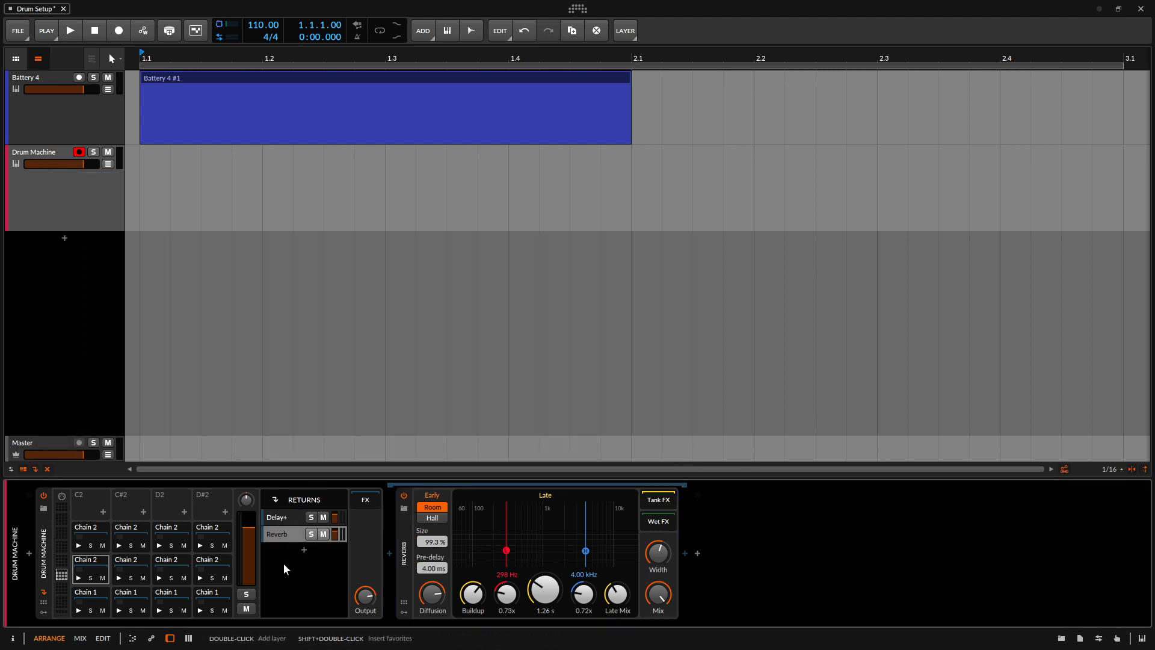
pyautogui.click(42, 593)
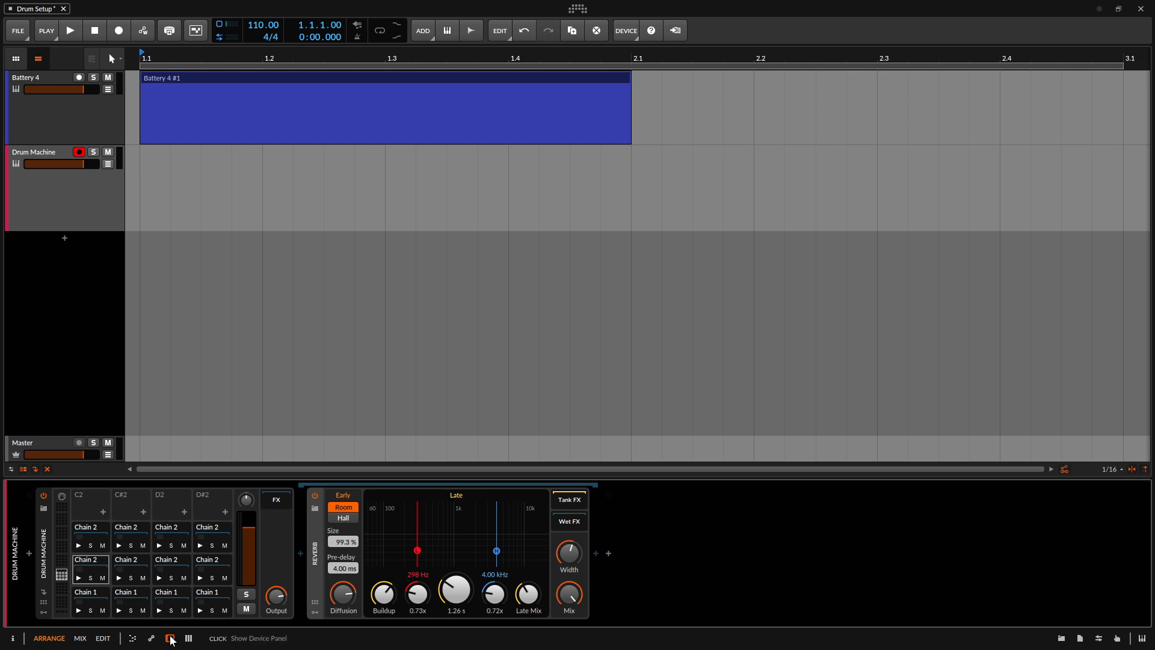
# In the mixer, raise the Delay+ and Reverb sends of the Drum Machine's second-to-last Chain 2 channel, and return to the arranger
pyautogui.hotkey('alt', '2')
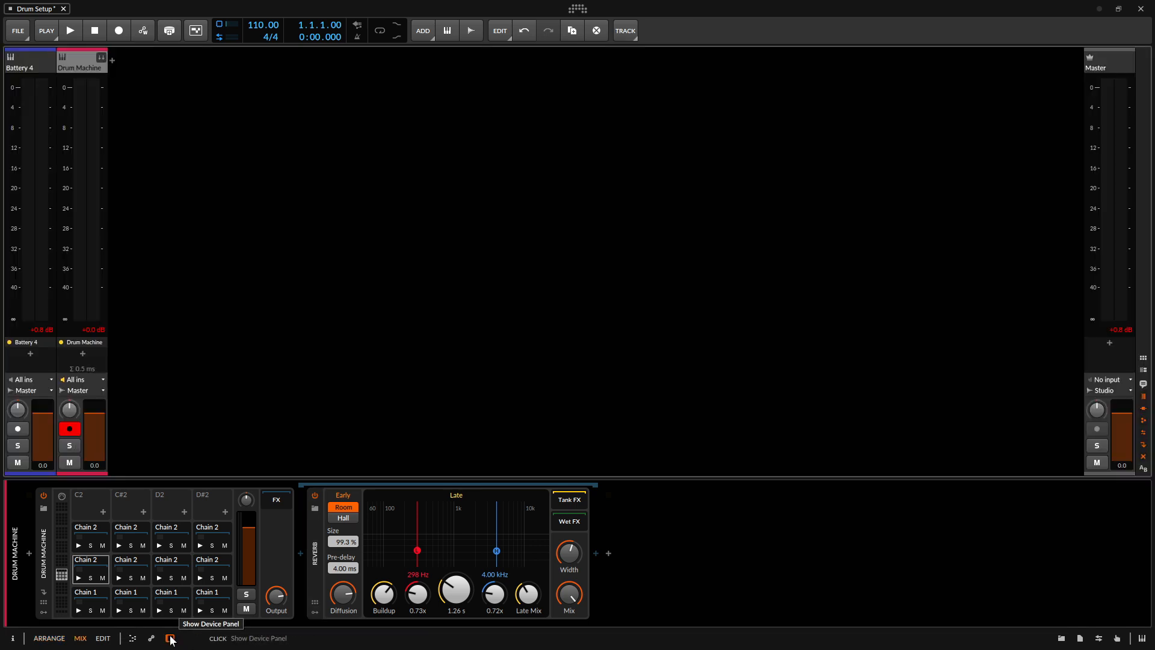
pyautogui.click(101, 59)
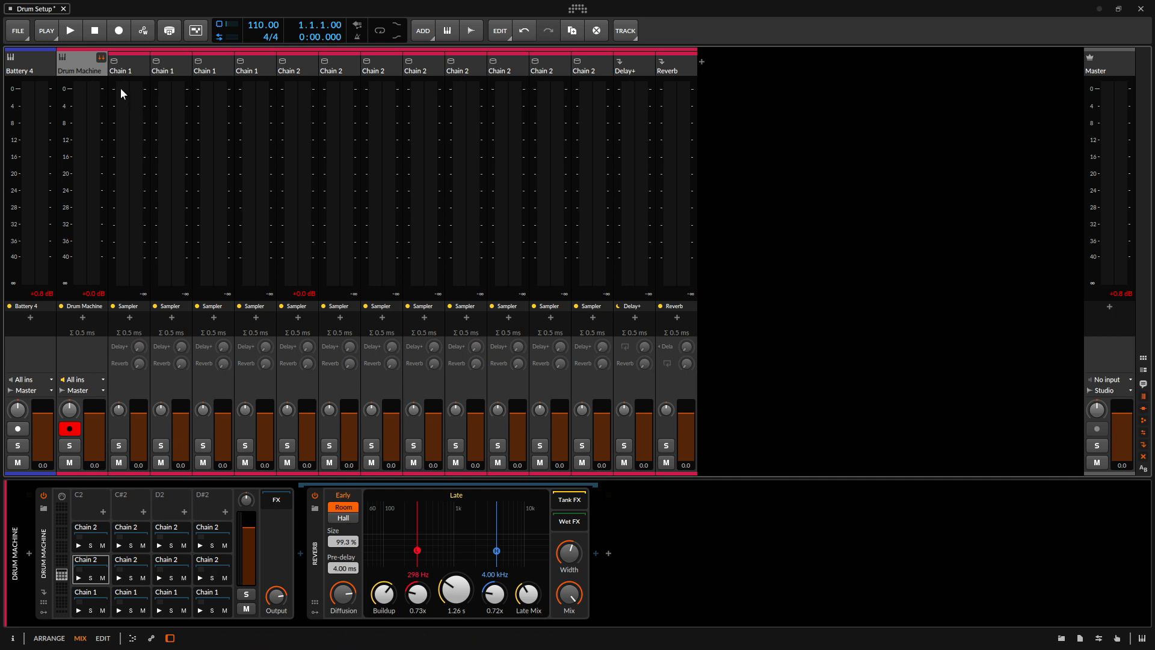
pyautogui.click(101, 58)
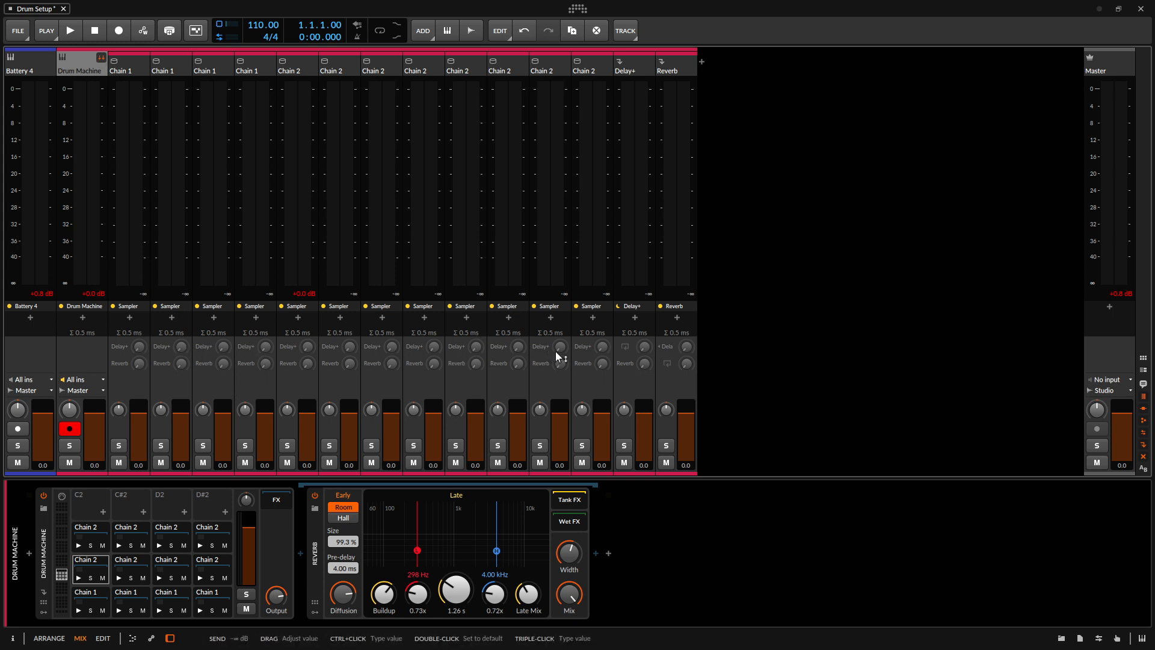
pyautogui.moveTo(558, 348); pyautogui.dragTo(560, 356)
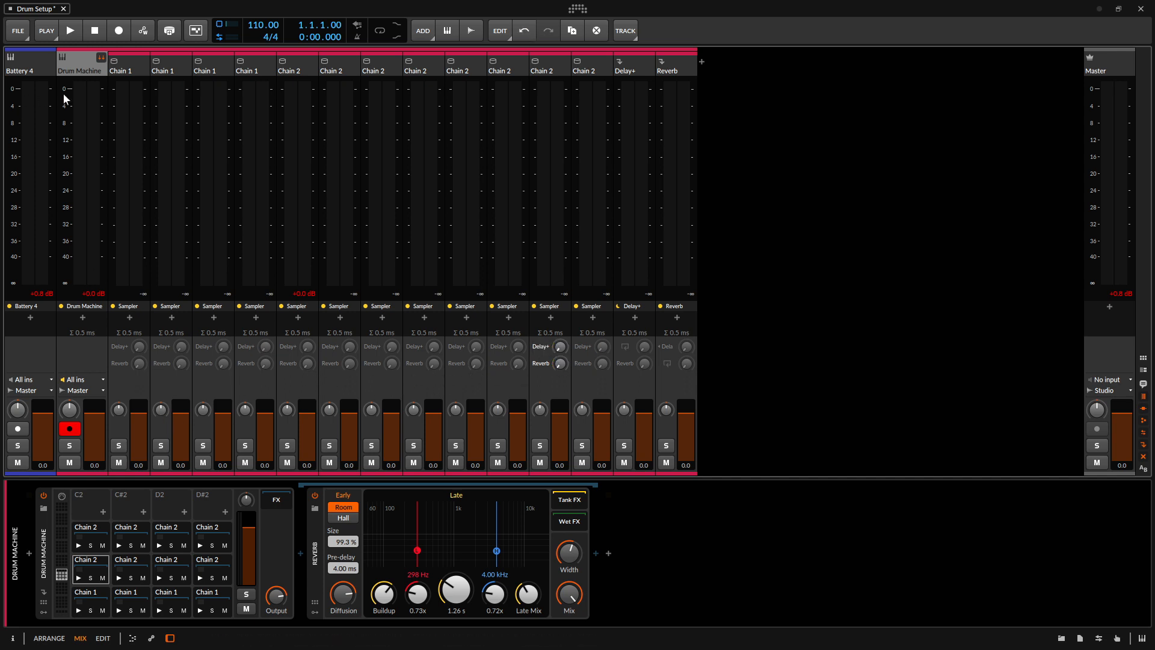
pyautogui.click(101, 59)
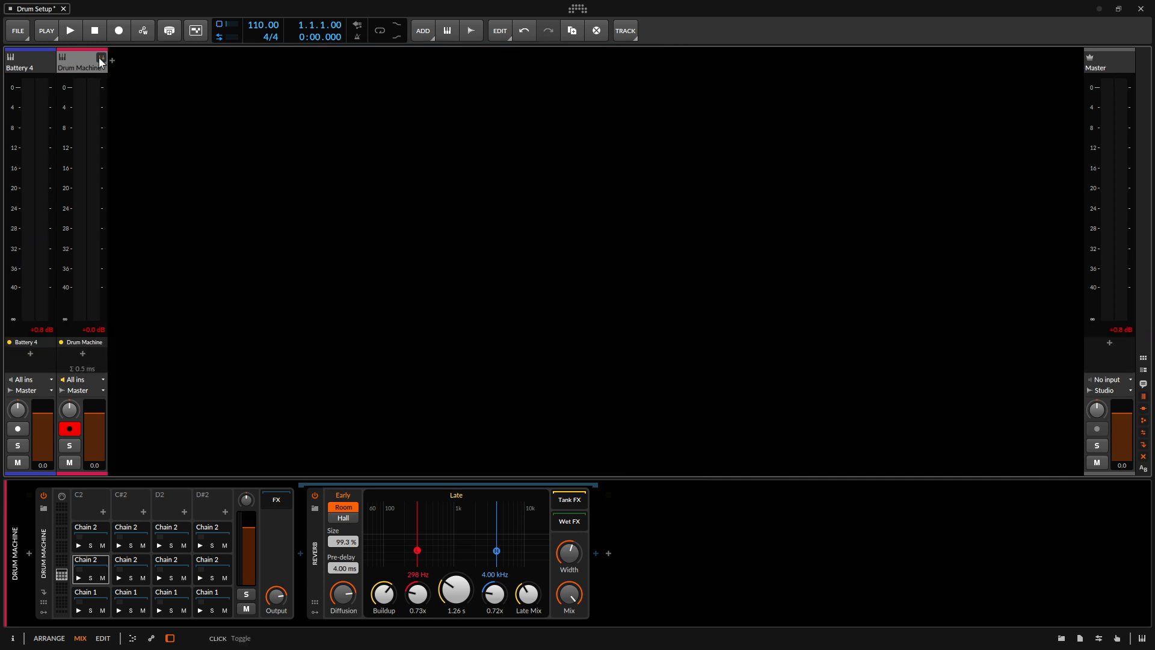
pyautogui.hotkey('alt', '1')
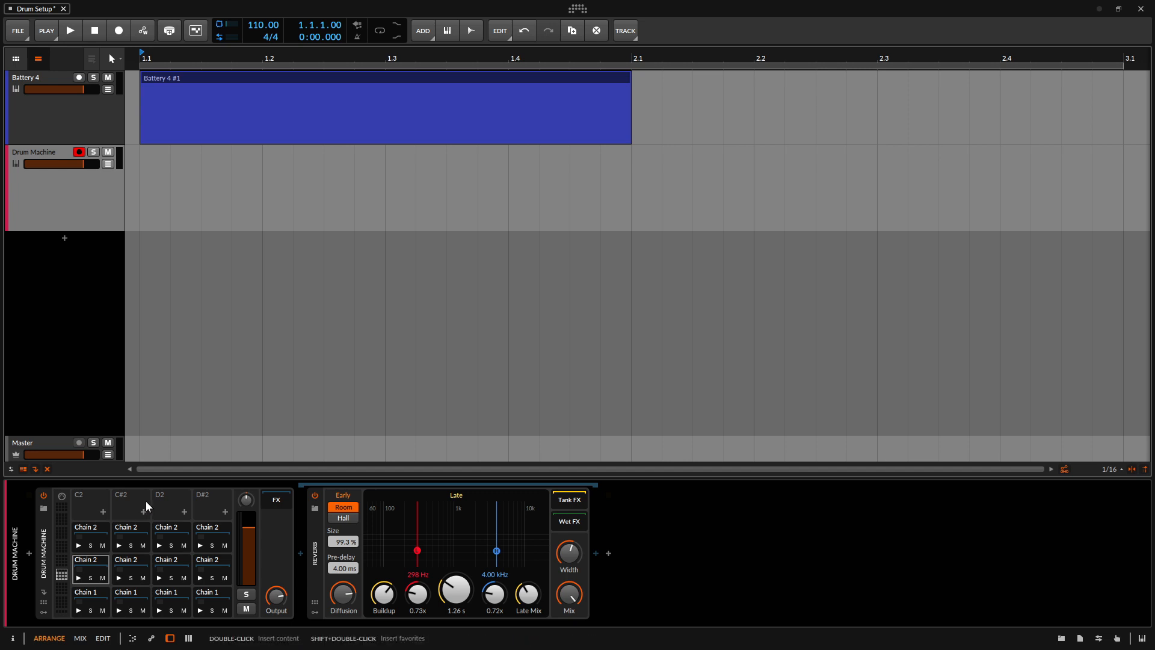
# Browse the Drum Machine's higher, empty pads and return to the pads holding the Chain 1 and Chain 2 Samplers
pyautogui.click(63, 555)
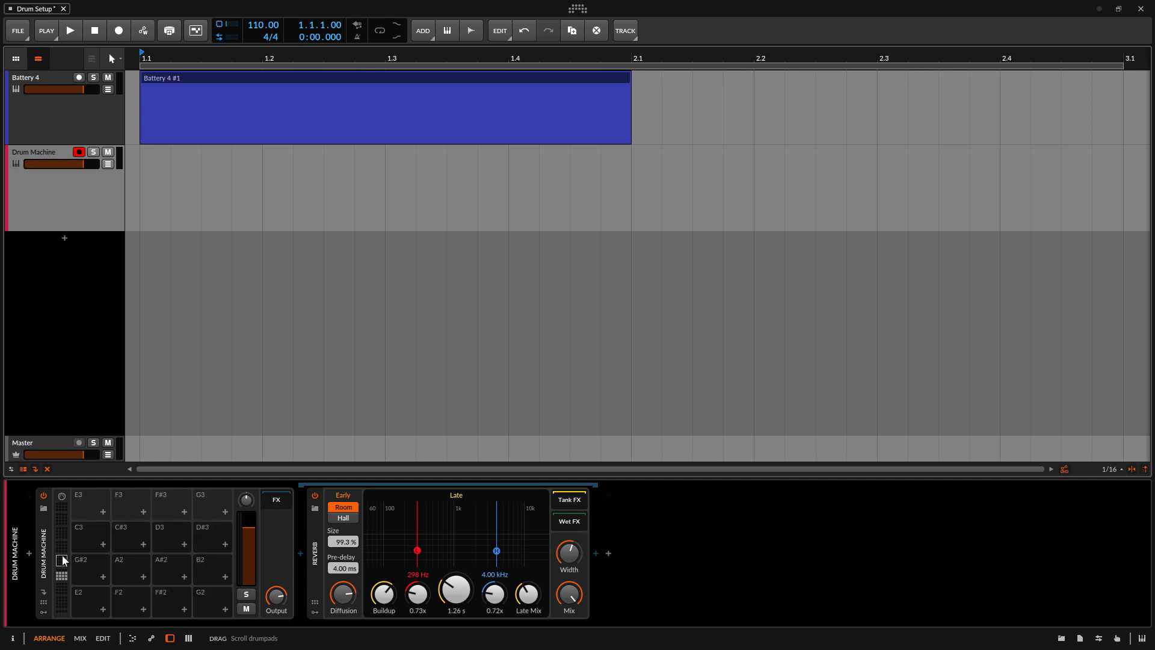
pyautogui.scroll(15, 63, 554)
pyautogui.scroll(-19, 63, 555)
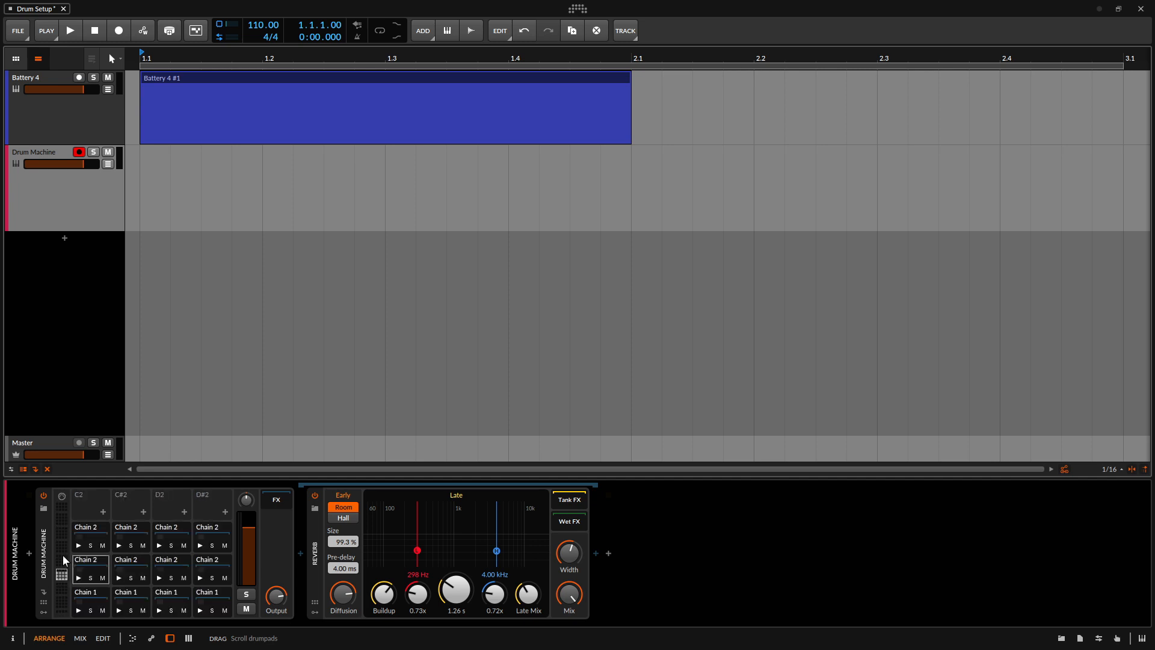
pyautogui.click(63, 546)
pyautogui.click(63, 562)
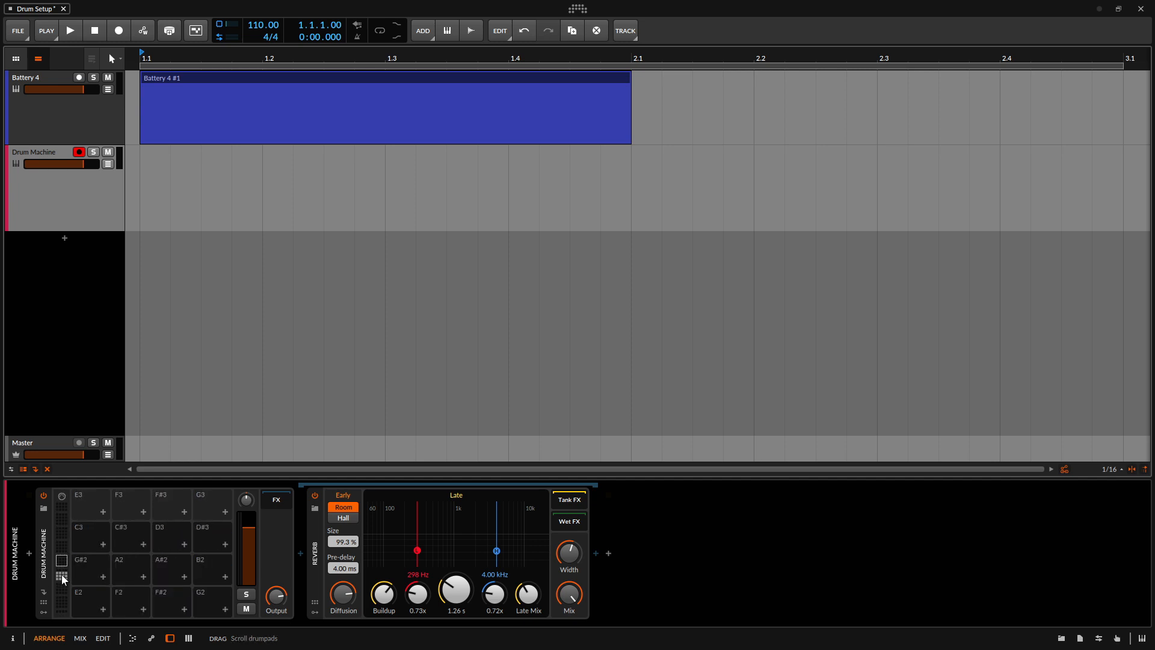
pyautogui.click(62, 575)
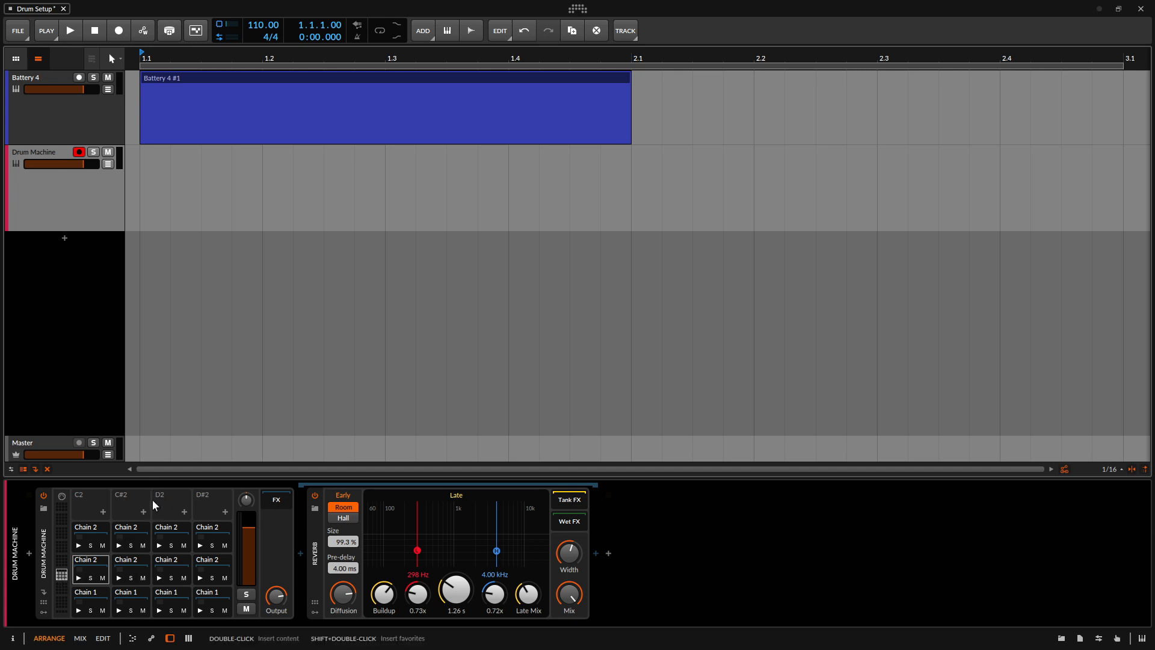
# Save the Drum Machine as a library preset named "Prepared Chains", category Drums, with the description "Drum machine with prepared drum chains."
pyautogui.click(90, 599)
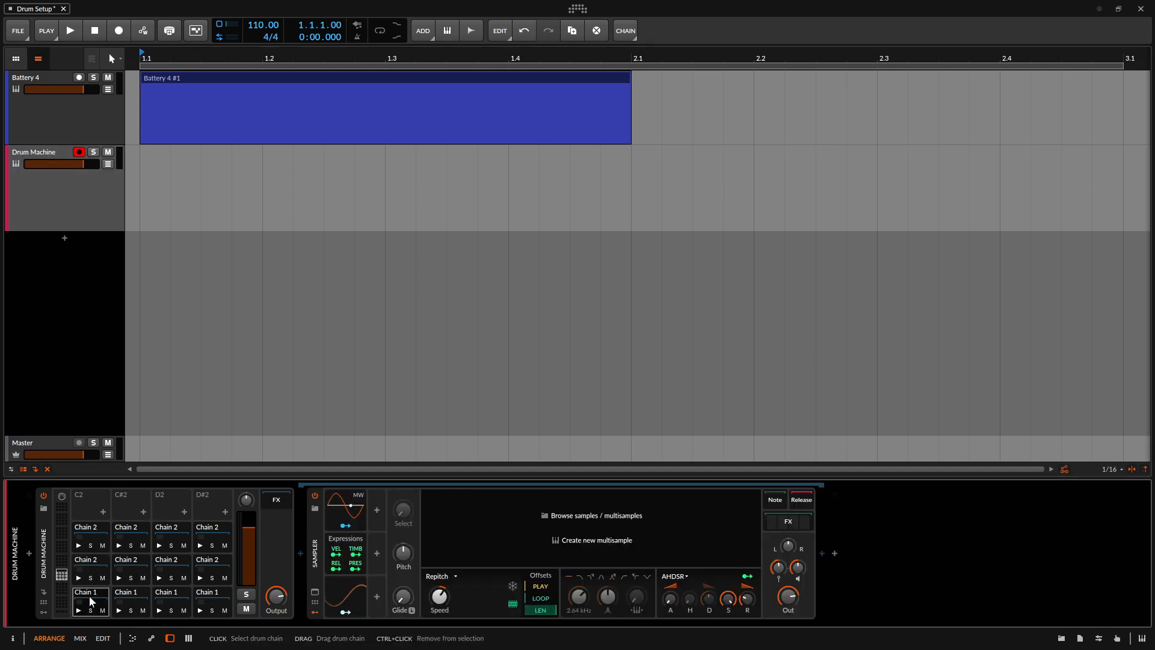
pyautogui.keyDown('ctrl'); pyautogui.click(89, 591); pyautogui.keyUp('ctrl')
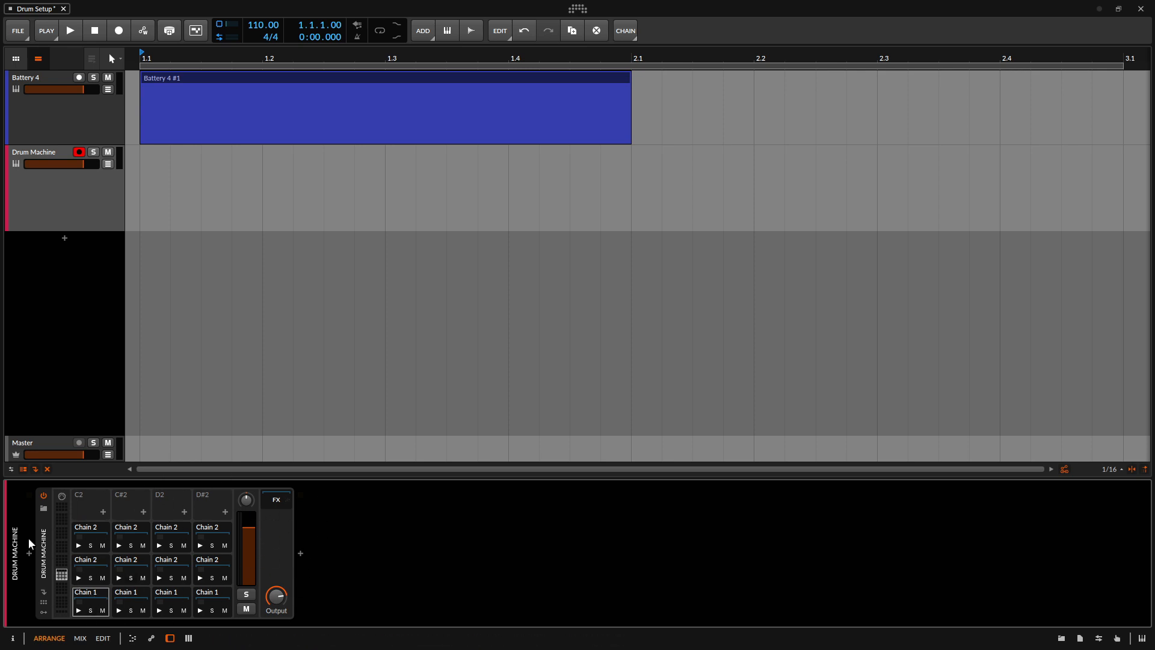
pyautogui.click(41, 554)
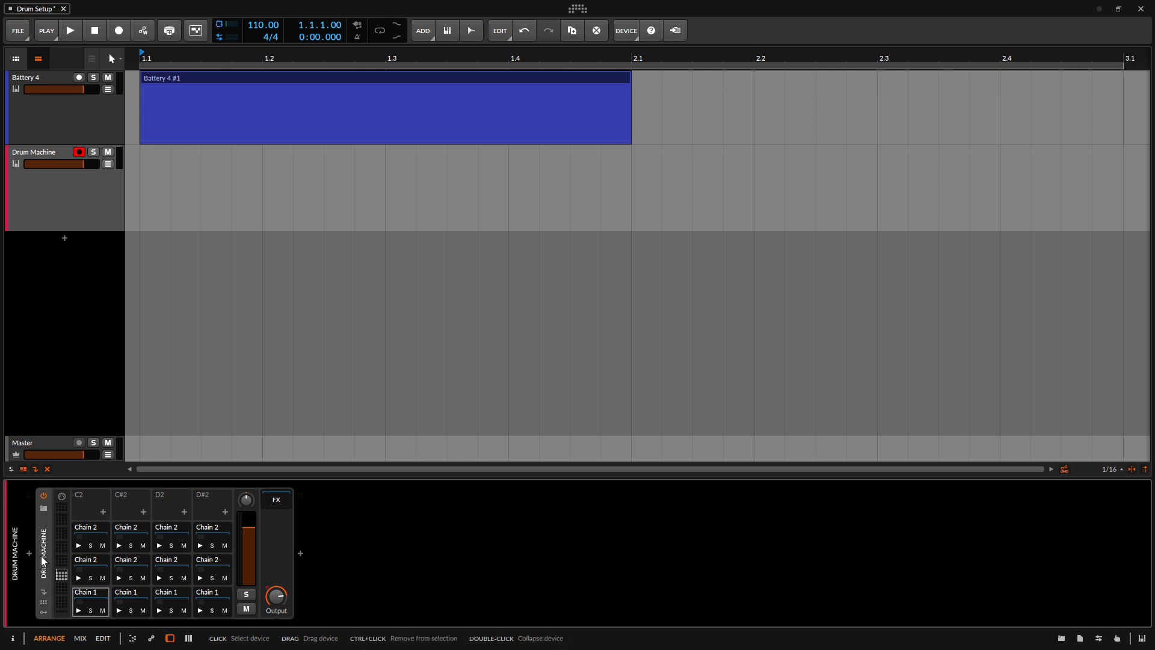
pyautogui.click(682, 30)
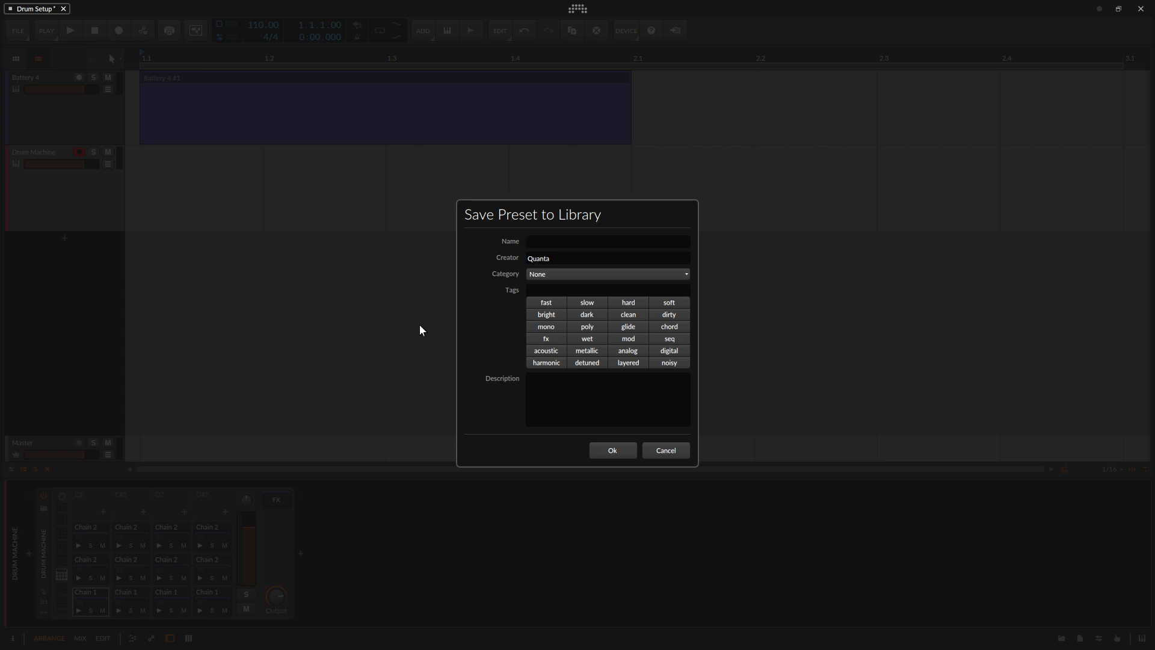
pyautogui.write('Prepared Chains')
pyautogui.click(618, 274)
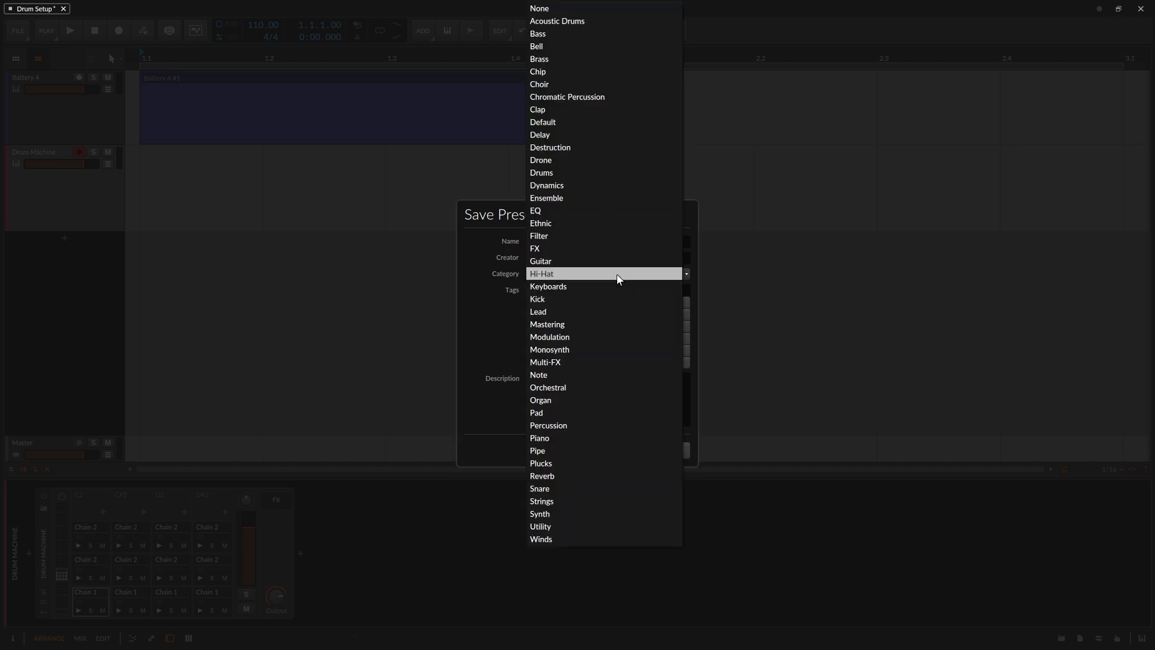
pyautogui.click(569, 173)
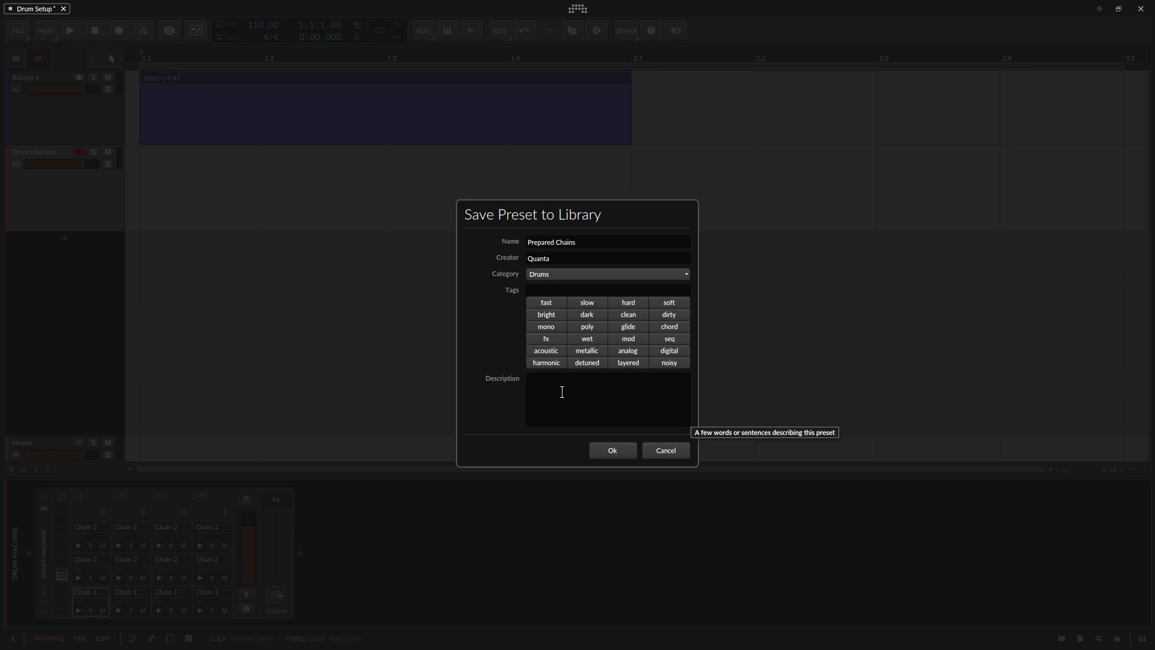
pyautogui.write('m machine with prepared drum chains.')
pyautogui.click(604, 448)
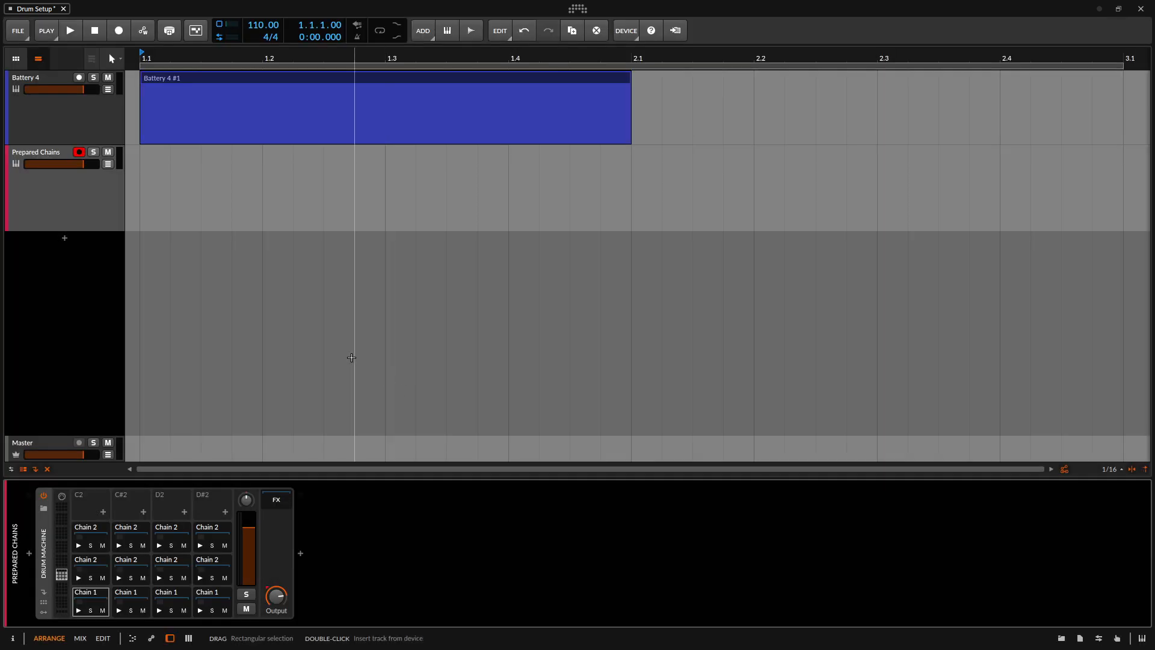
# Add a new instrument track below the Prepared Chains track and insert an empty Drum Machine on it
pyautogui.click(315, 330)
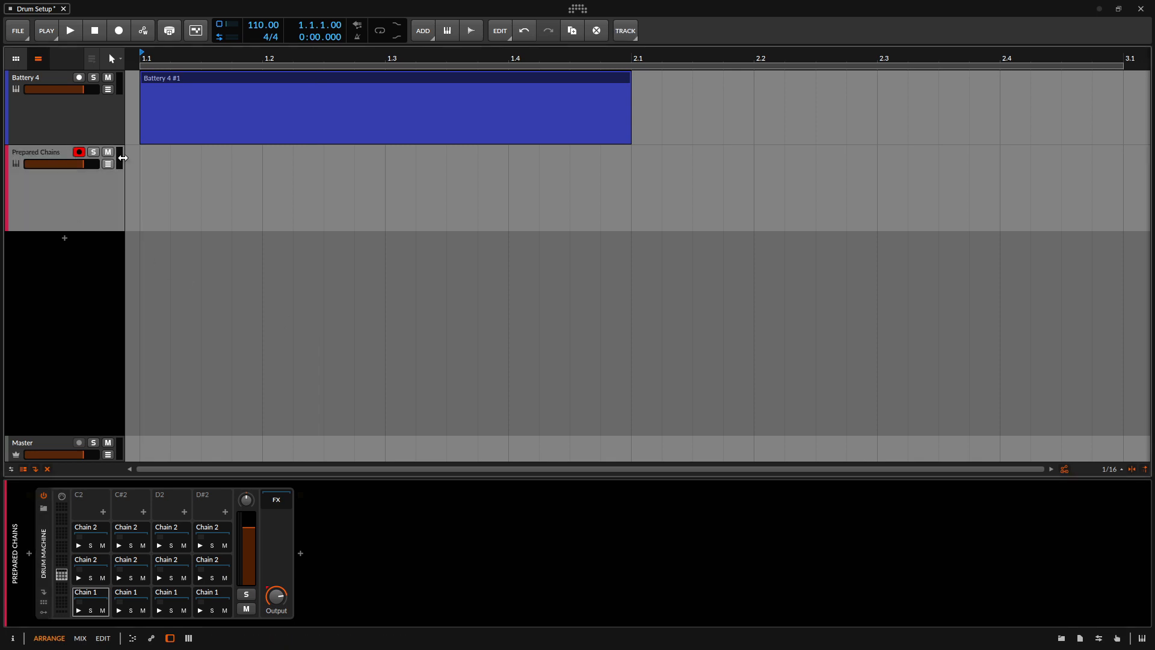
pyautogui.doubleClick(199, 293)
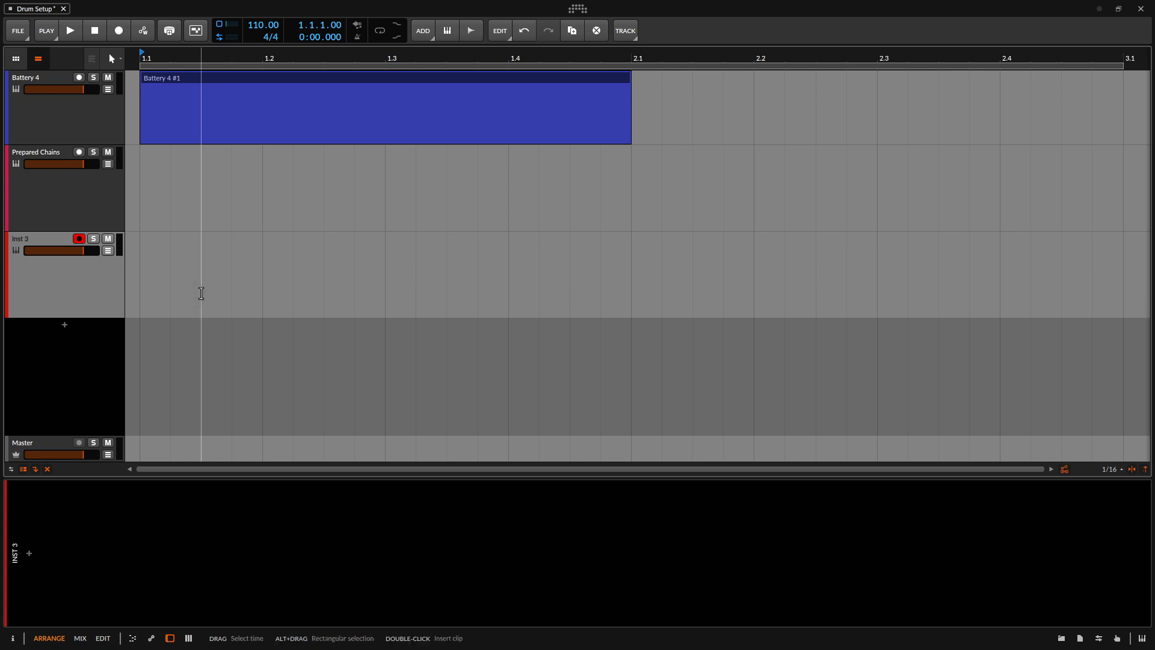
pyautogui.press('d')
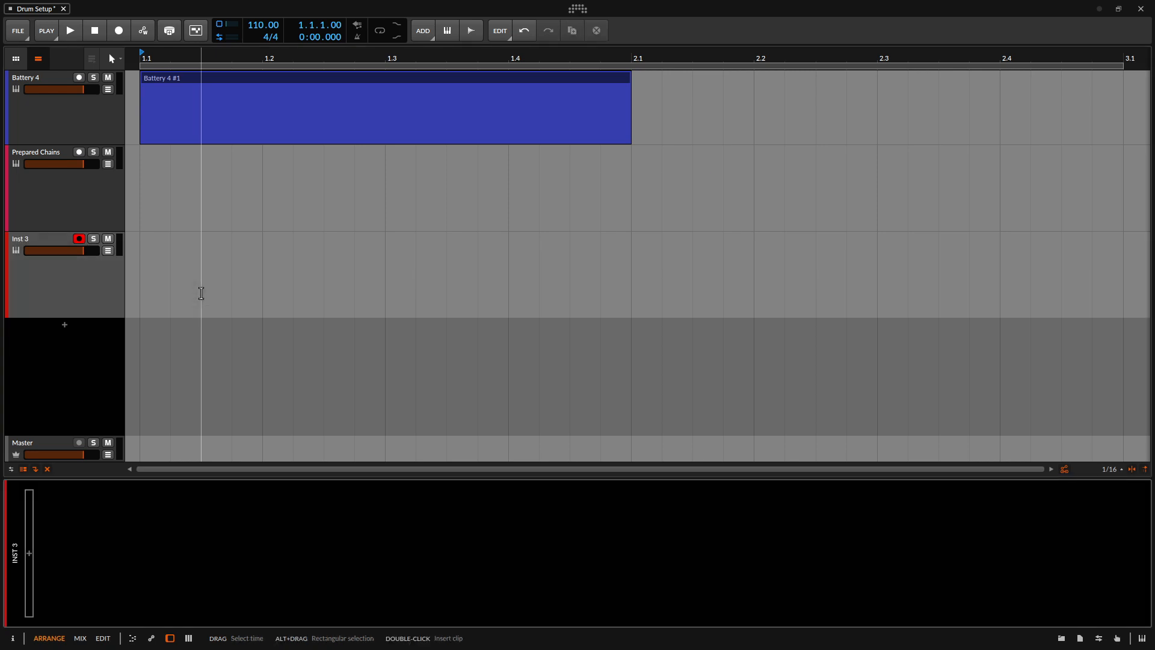
pyautogui.press('b')
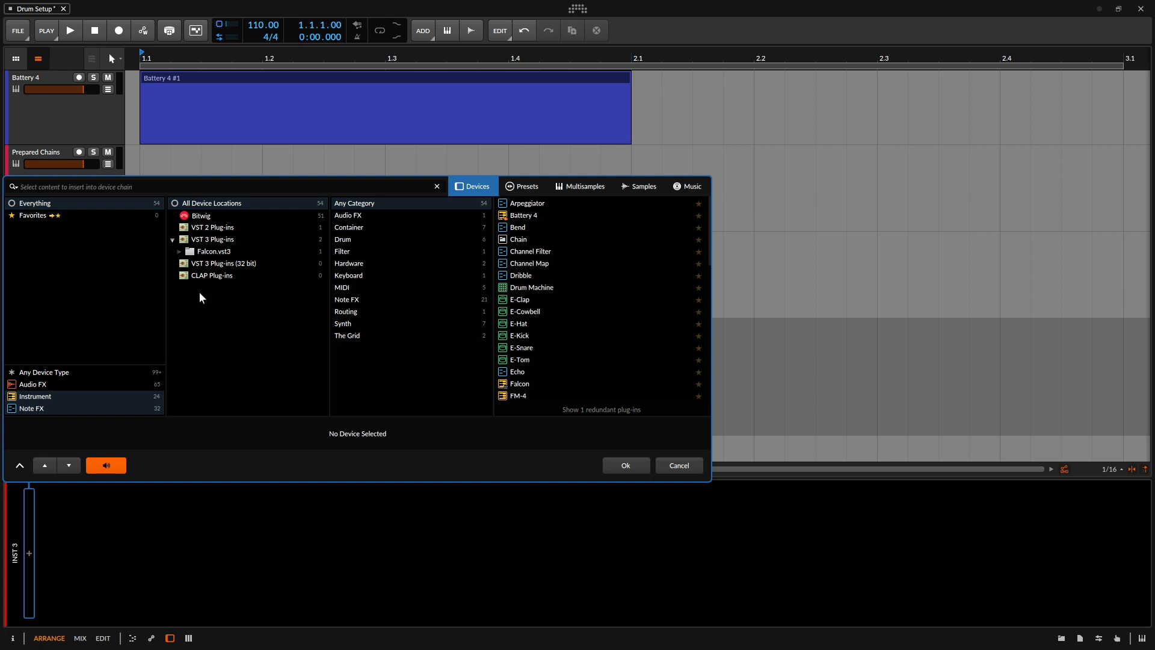
pyautogui.write('drum')
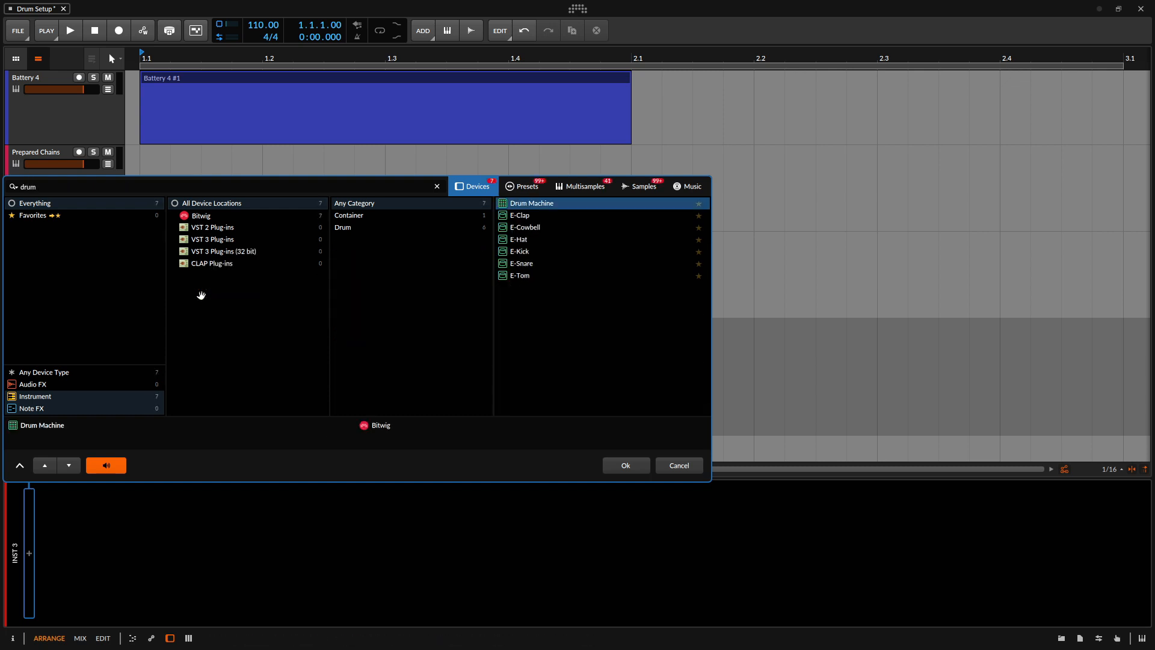
pyautogui.press('Return')
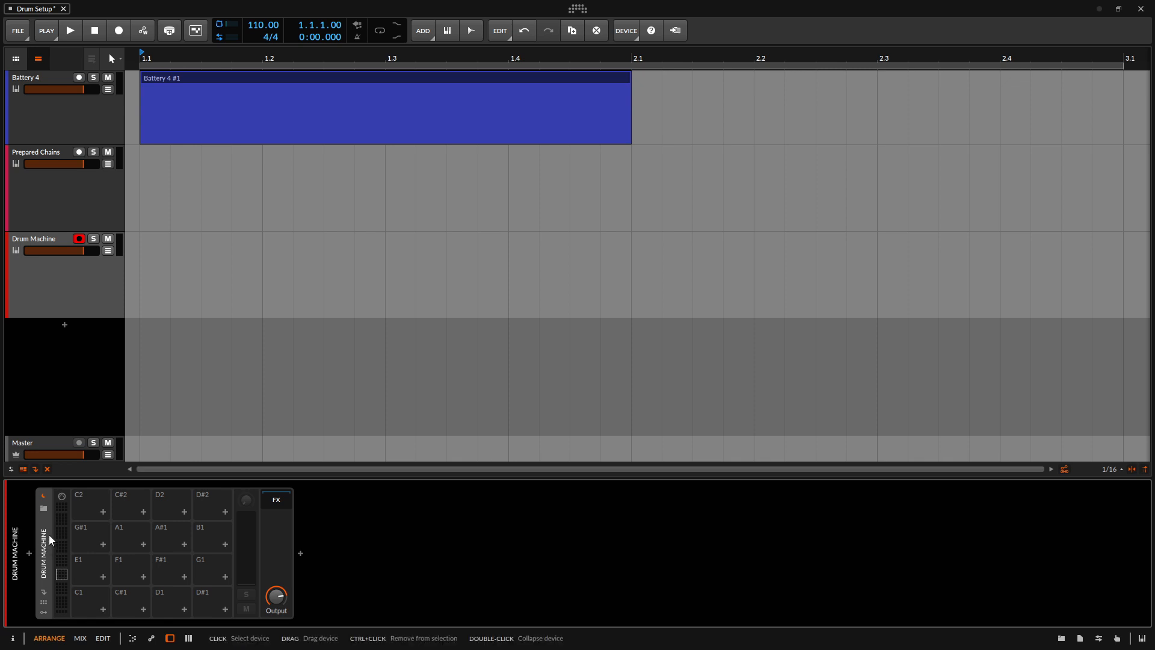
# Search the presets for "prepared" and load the Prepared Chains preset into the new Drum Machine
pyautogui.press('b')
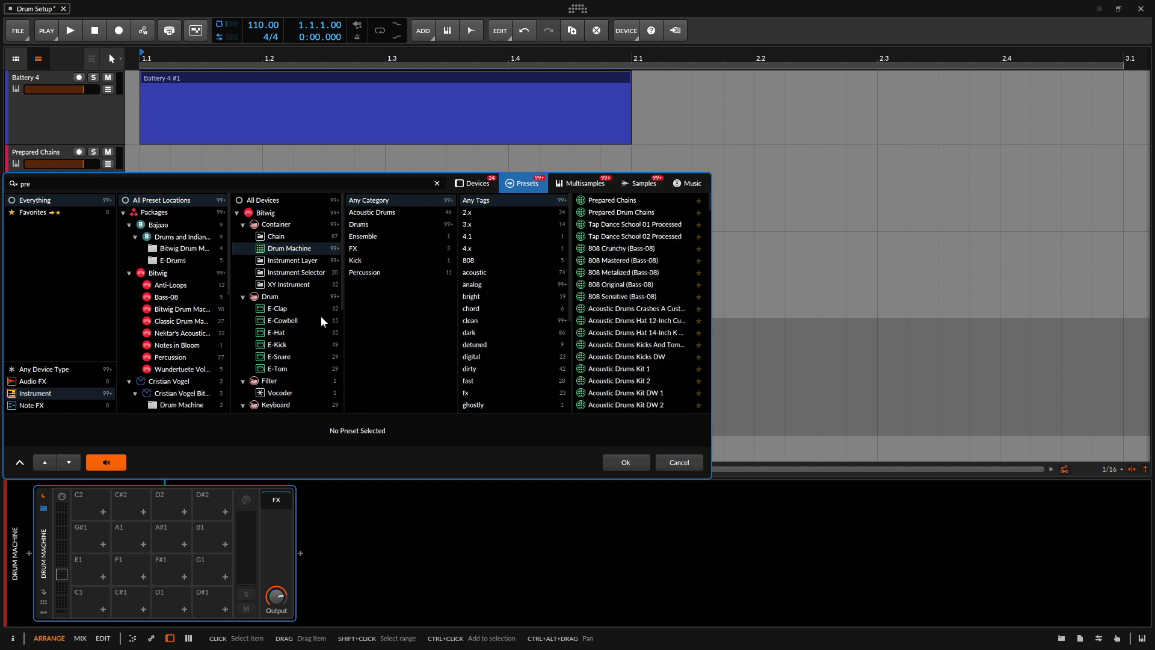
pyautogui.write('prepr')
pyautogui.press('BackSpace')
pyautogui.write('ared')
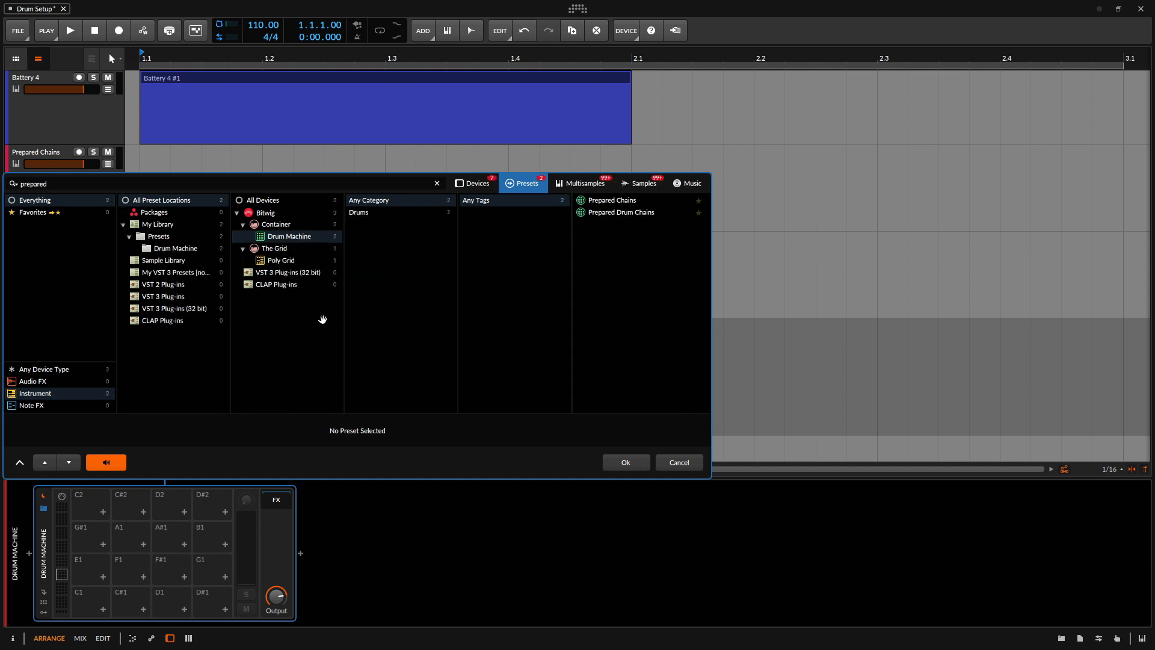
pyautogui.click(612, 200)
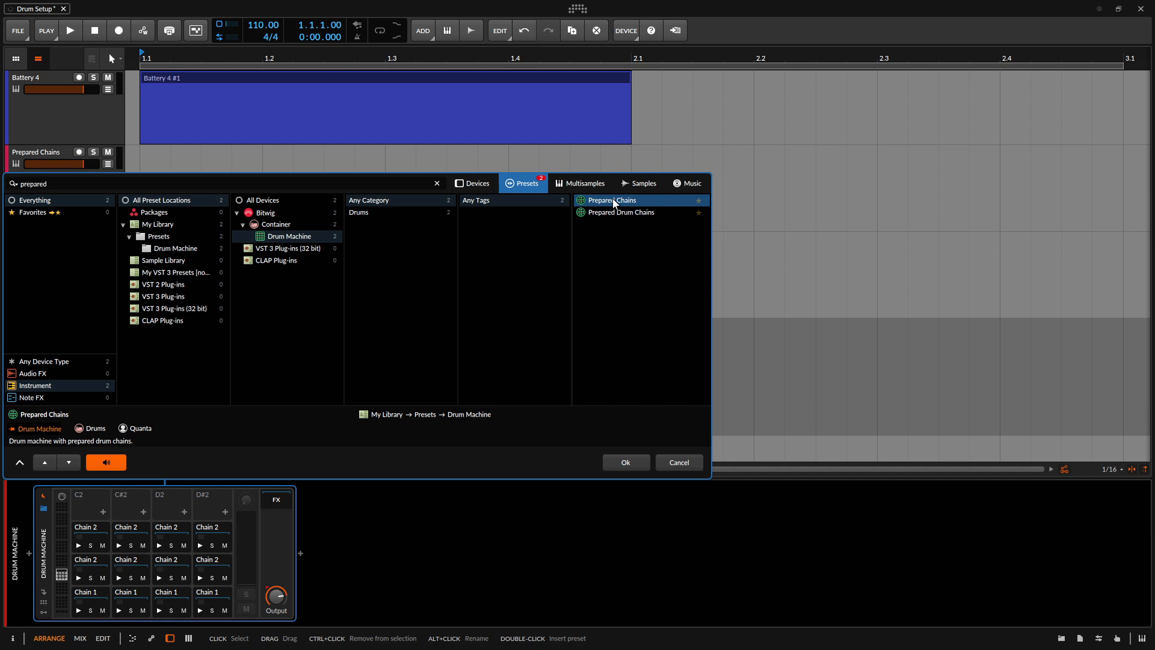
pyautogui.doubleClick(613, 200)
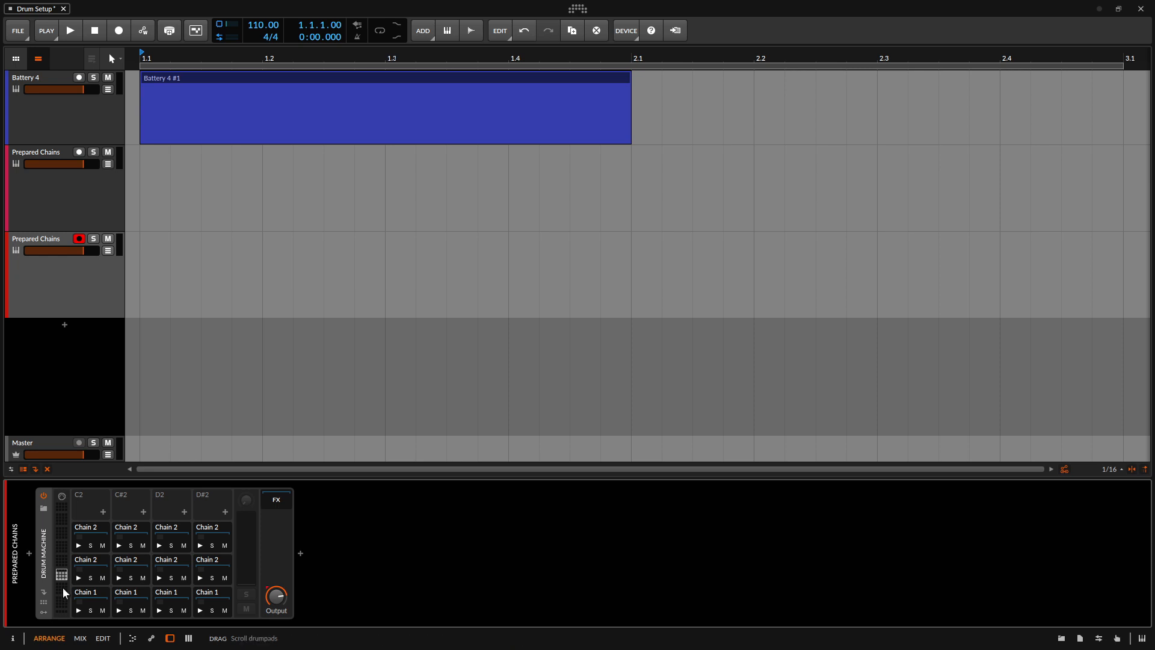
# Examine the Samplers on the loaded Chain 1 and Chain 2 pads, including the devices in their FX and Note chains
pyautogui.click(91, 594)
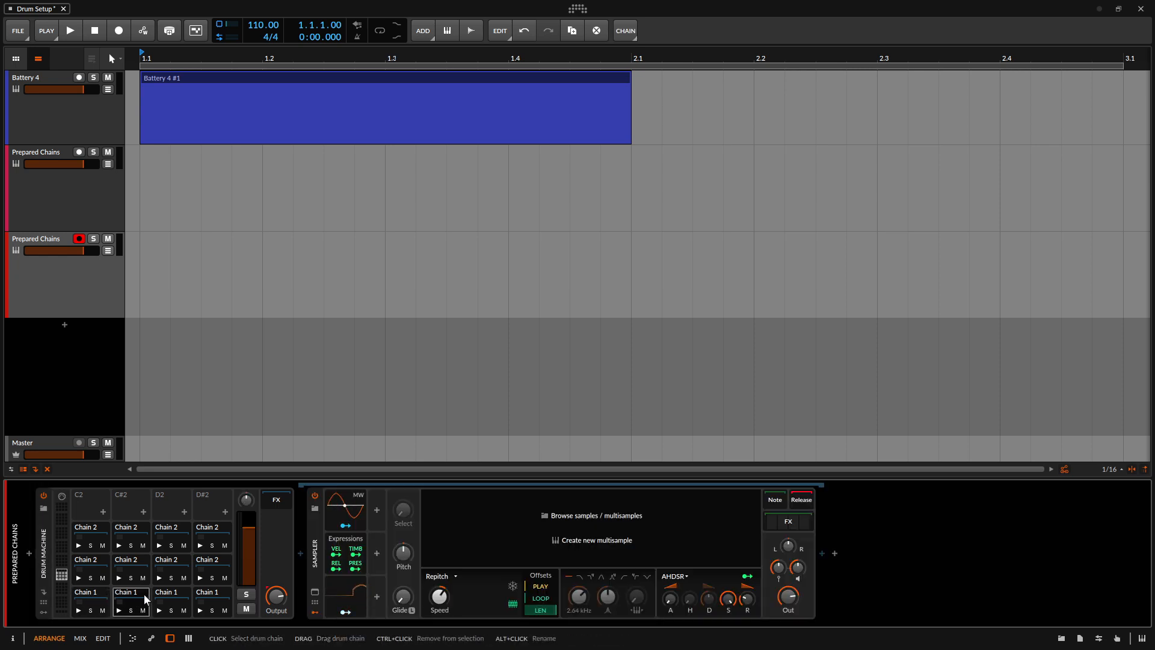
pyautogui.click(169, 593)
pyautogui.click(207, 594)
pyautogui.click(773, 524)
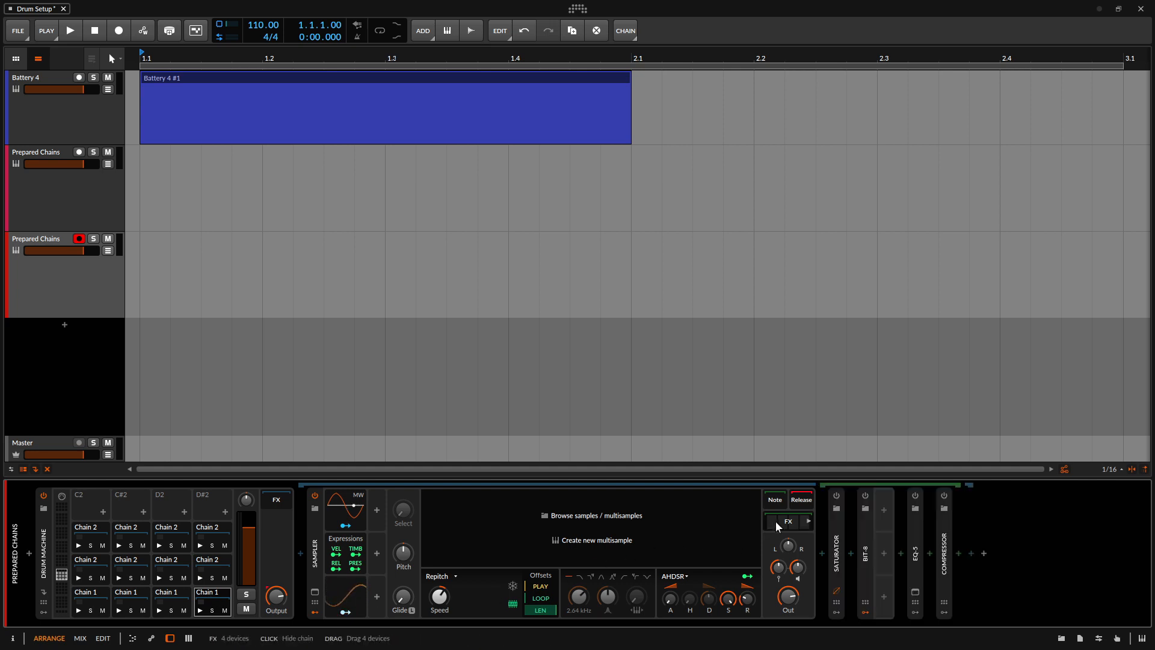
pyautogui.click(775, 521)
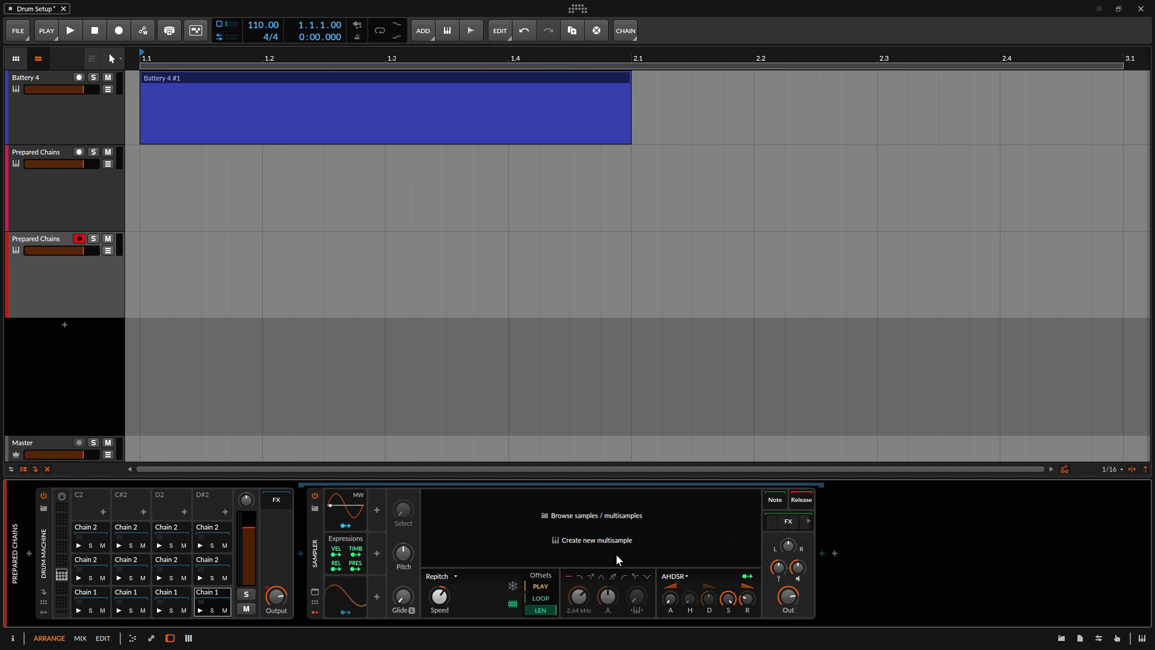
pyautogui.click(93, 563)
pyautogui.click(780, 526)
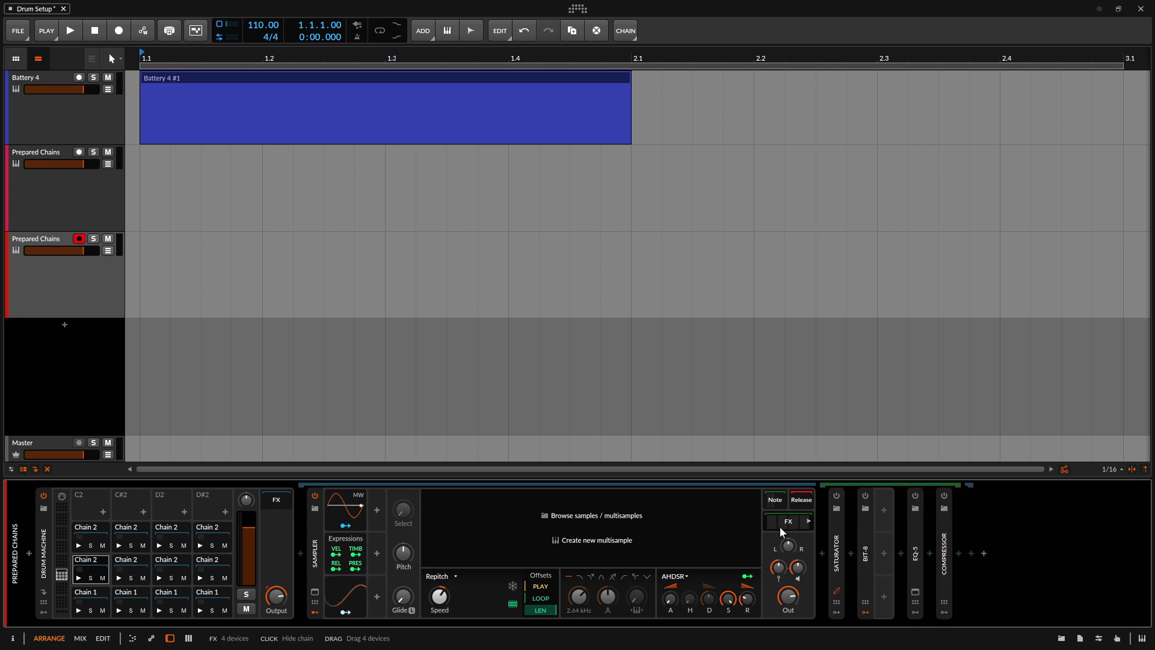
pyautogui.click(779, 526)
pyautogui.click(772, 501)
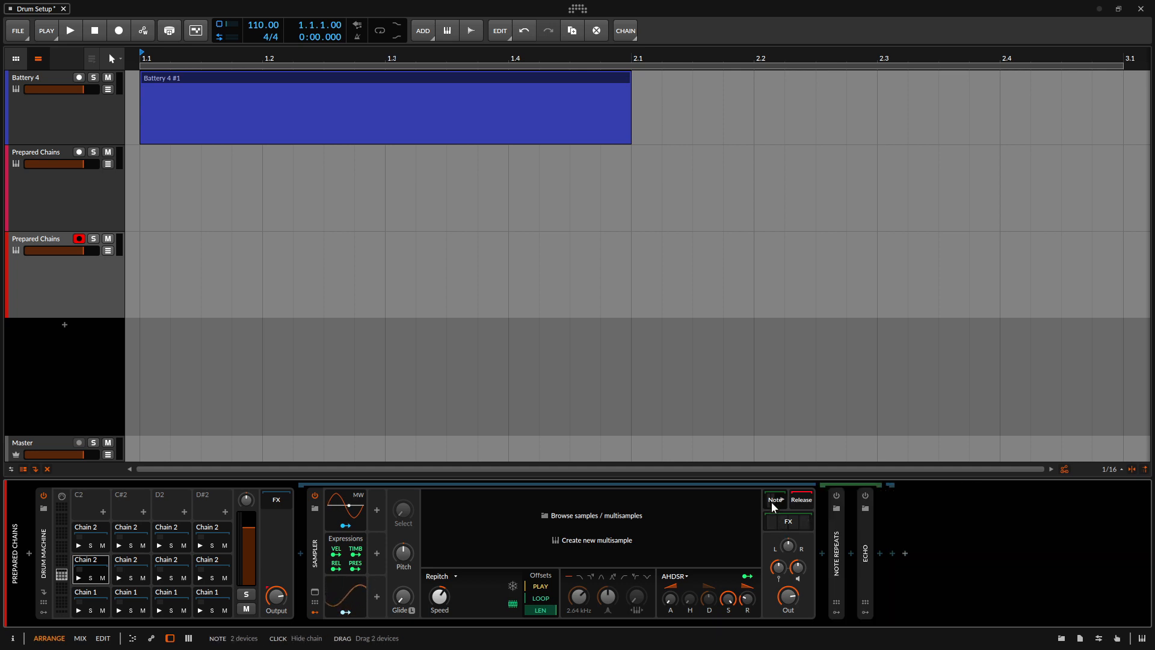
pyautogui.click(771, 502)
# Load the sample "Snare DrumTraks 1.wav" into the Sampler of the second Chain 2 pad in the middle row
pyautogui.click(133, 559)
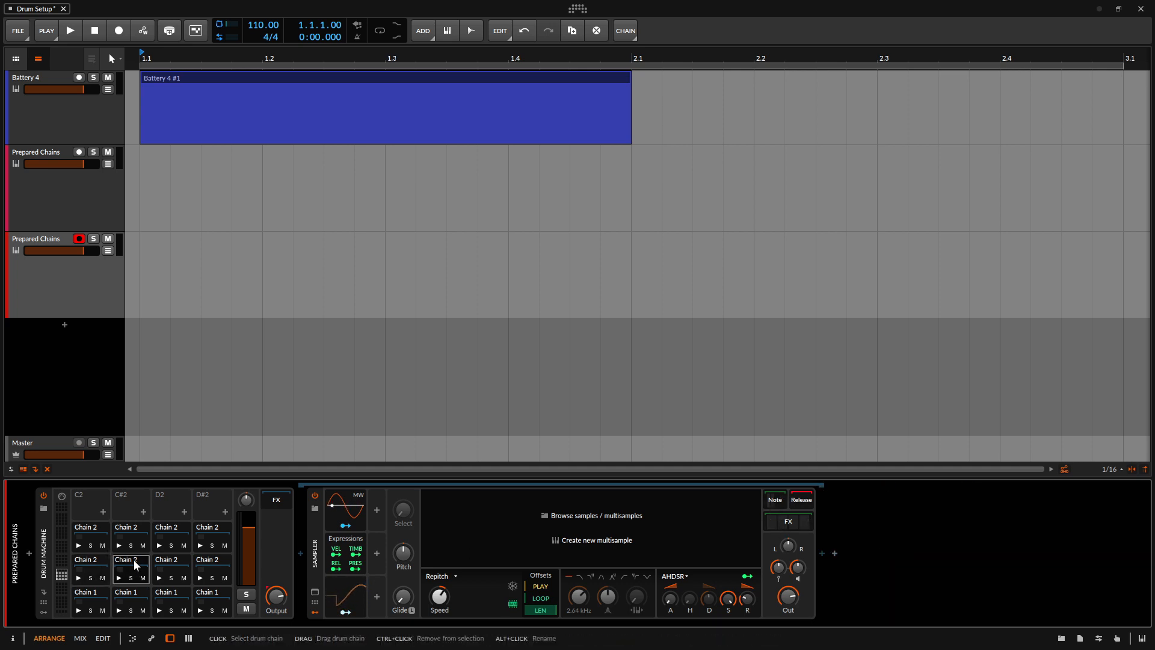
pyautogui.click(544, 518)
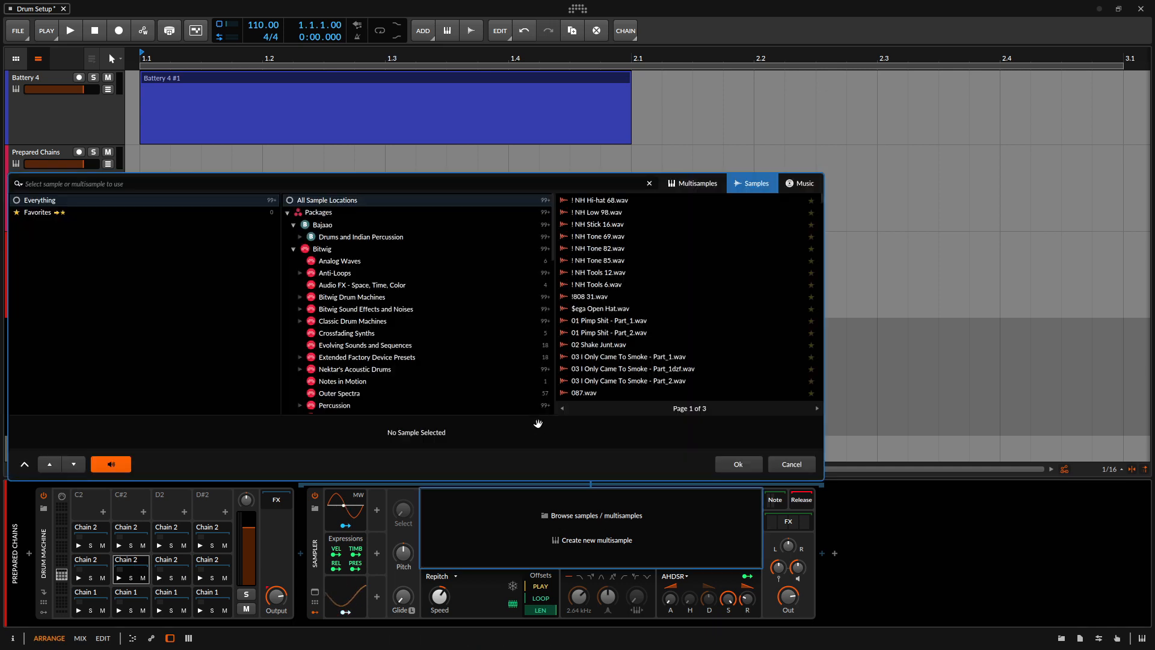
pyautogui.write('snare')
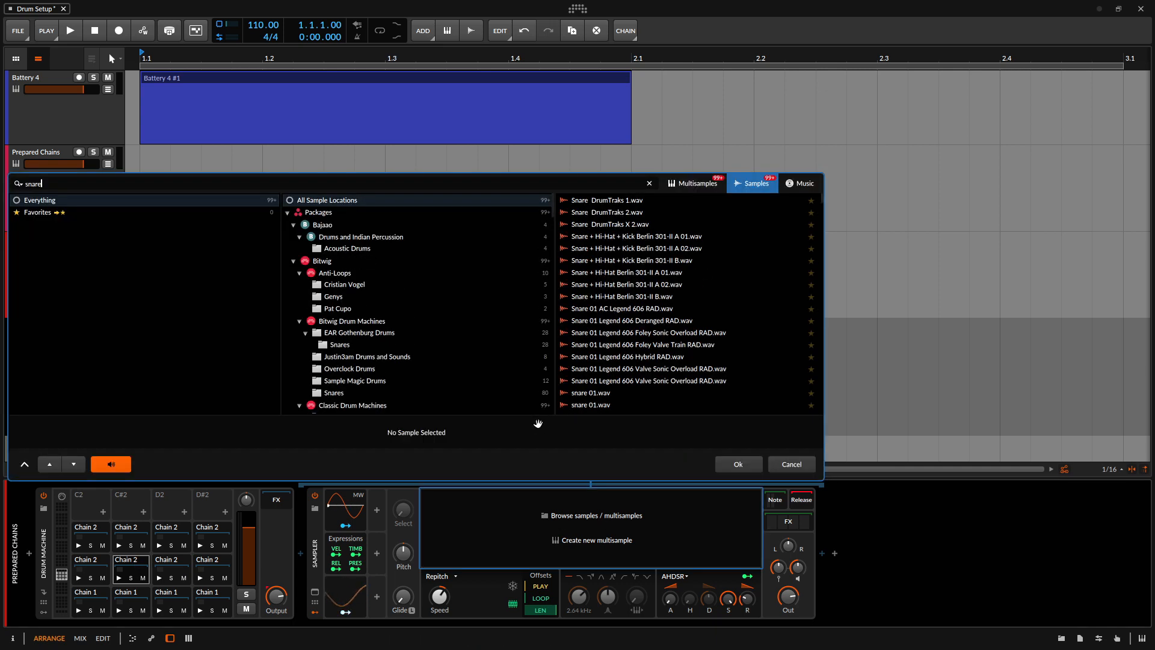
pyautogui.press('Return')
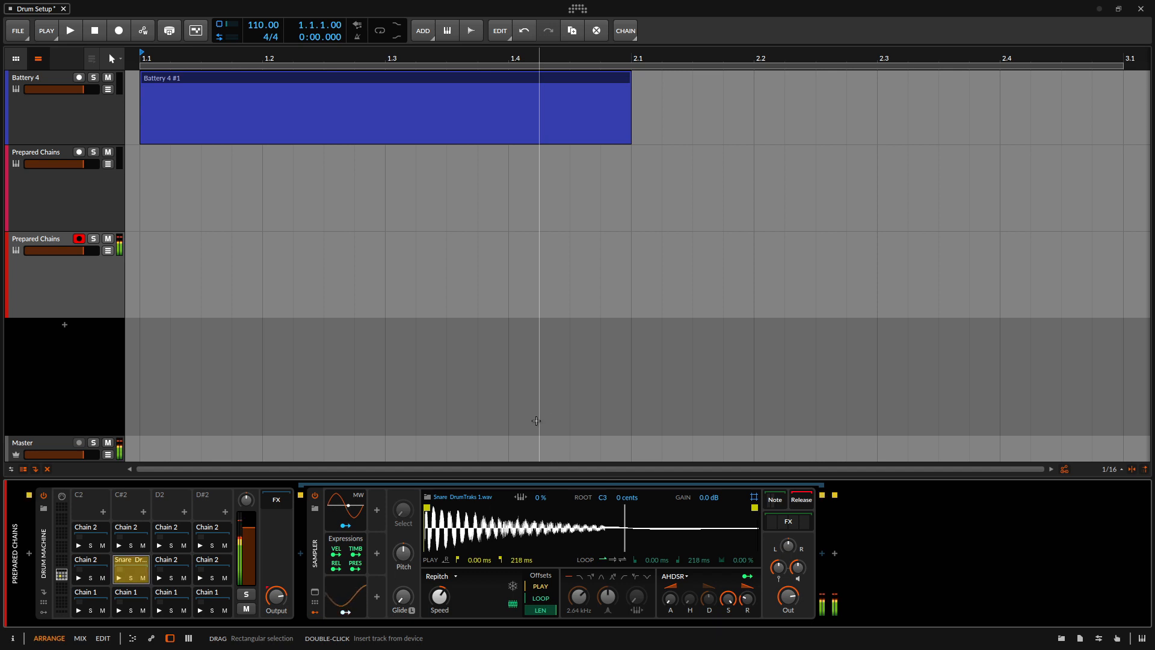
# Show the snare Sampler's Note chain and try Note Repeats switched on, leaving the device disabled and collapsed
pyautogui.click(774, 502)
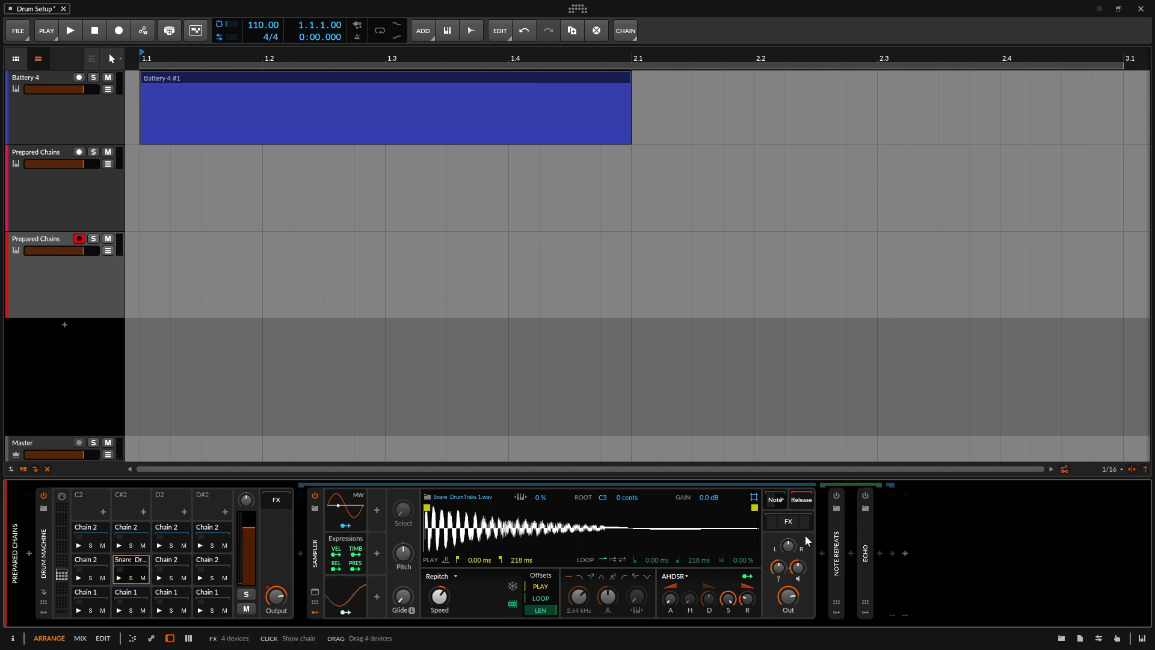
pyautogui.doubleClick(836, 565)
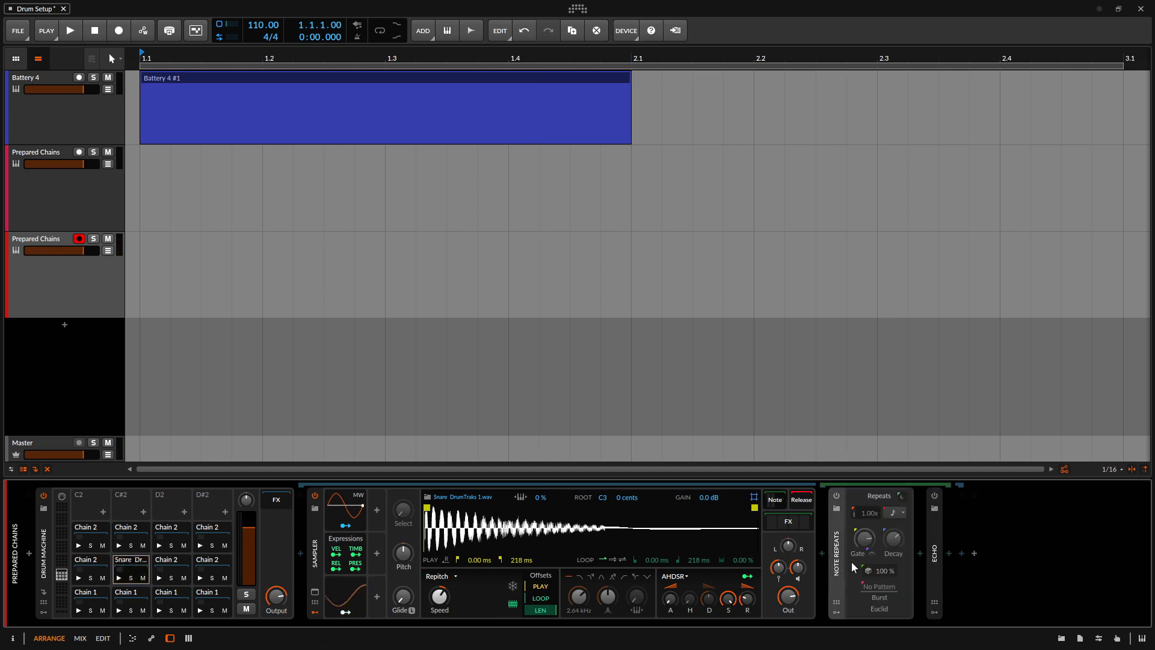
pyautogui.click(836, 497)
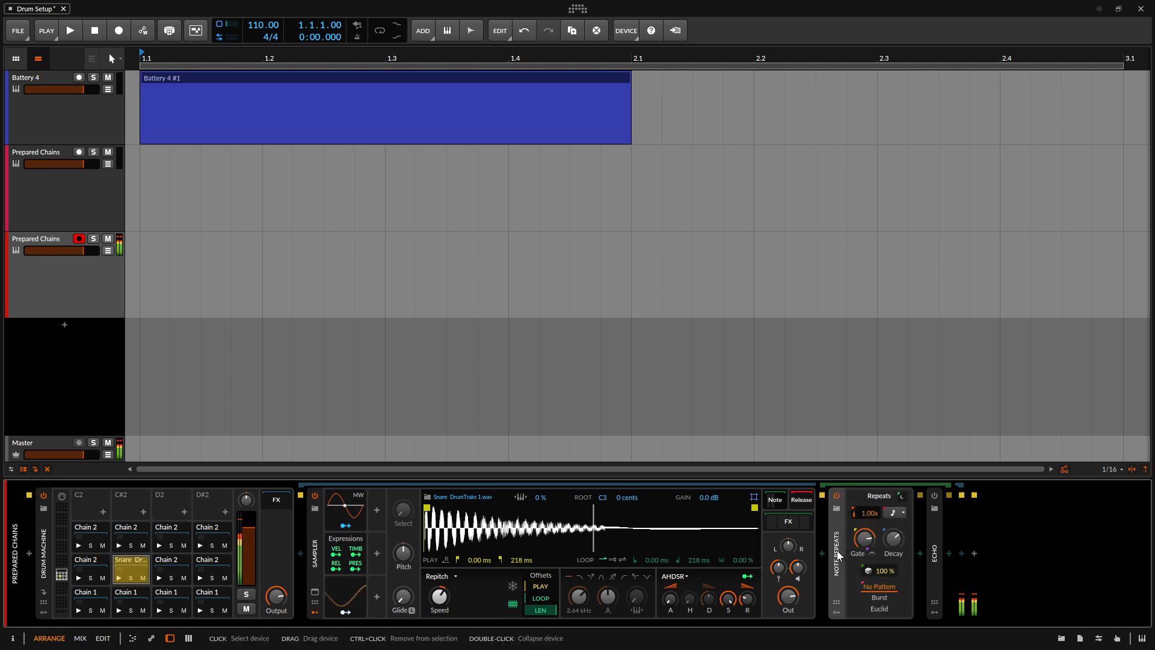
pyautogui.click(837, 495)
pyautogui.doubleClick(836, 549)
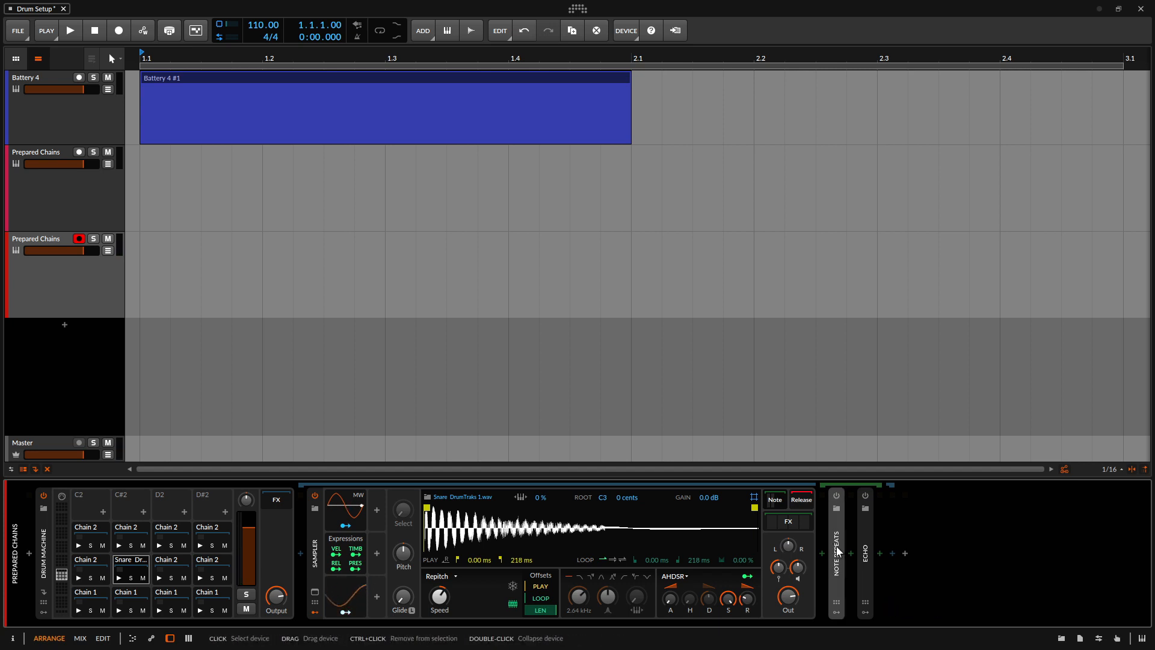
# Try the snare pad's Echo switched on and load its 6 Step Mono Down preset, leaving the device disabled and collapsed
pyautogui.doubleClick(865, 542)
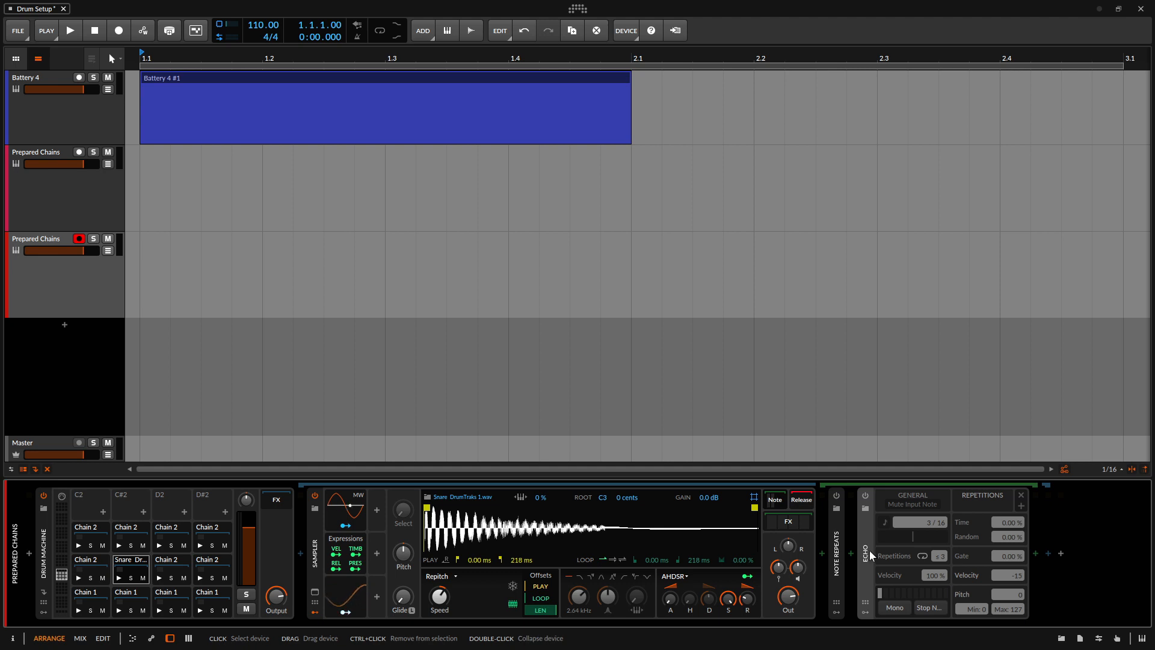
pyautogui.click(865, 496)
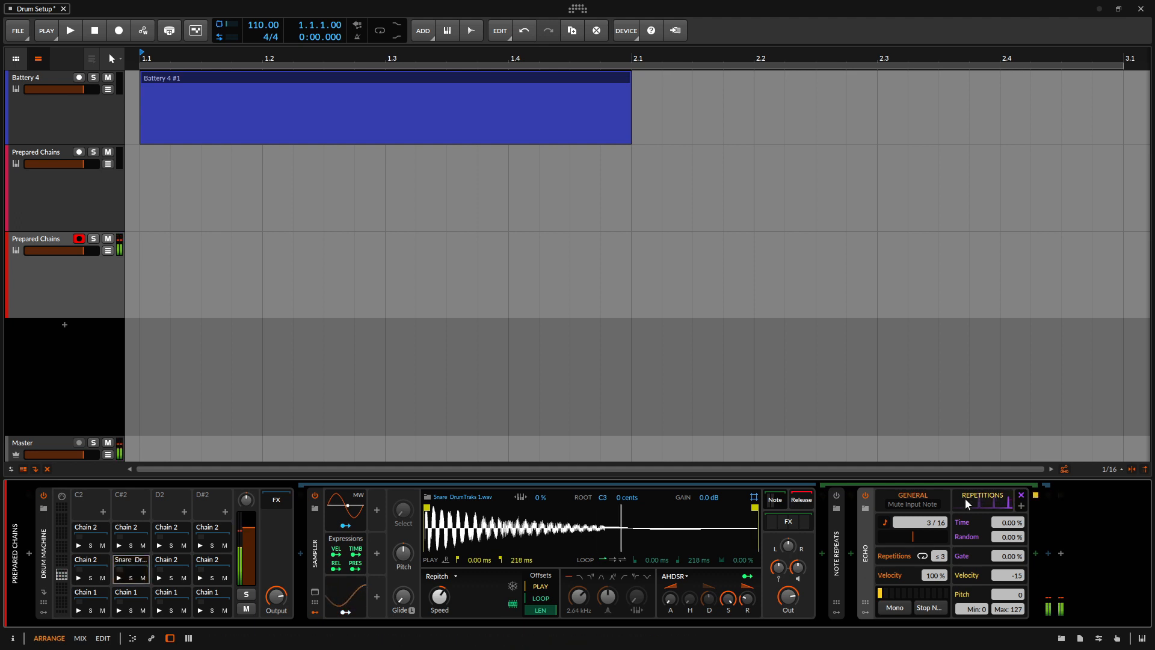
pyautogui.click(864, 512)
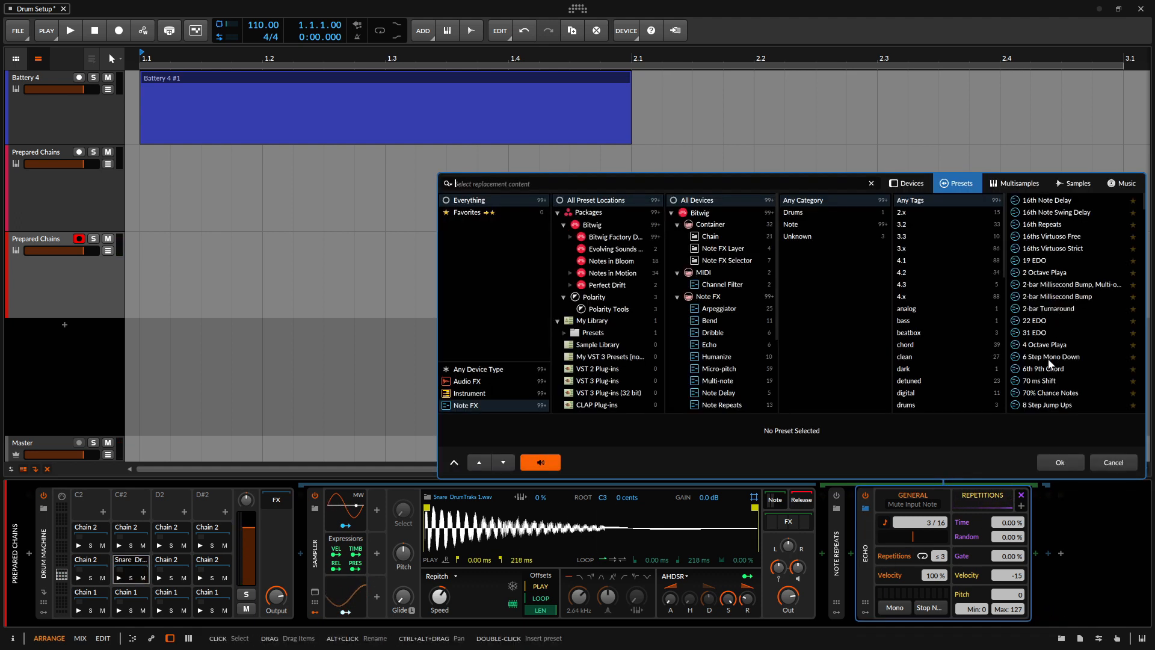
pyautogui.doubleClick(1049, 357)
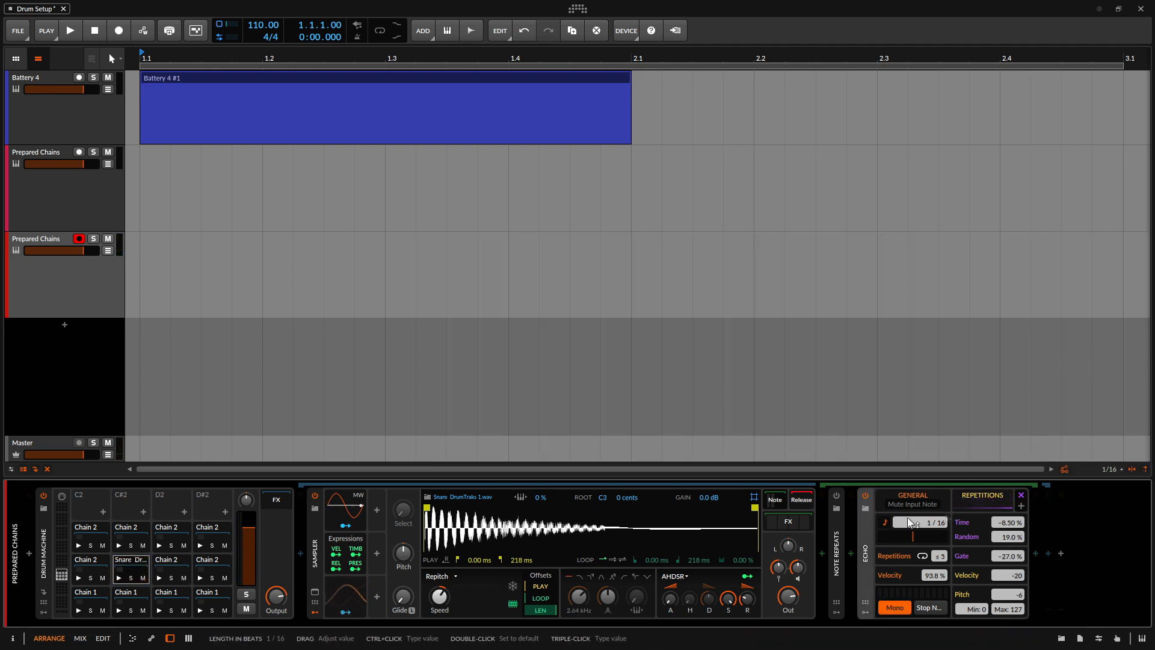
pyautogui.click(866, 495)
pyautogui.doubleClick(866, 541)
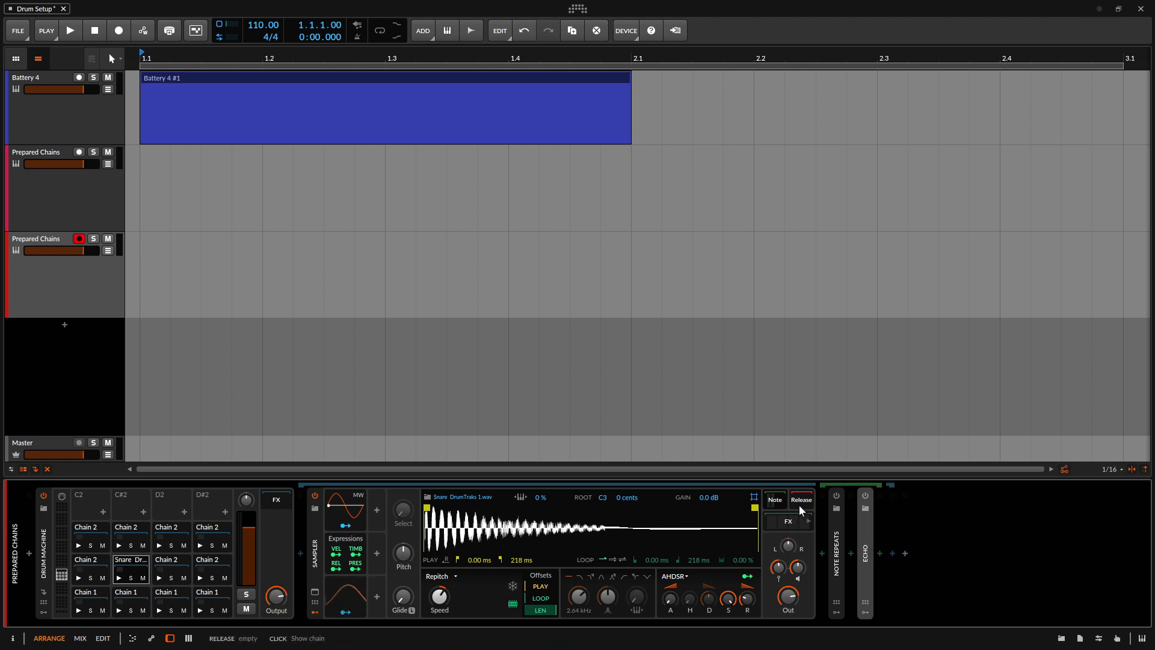
# Set the snare sample's play start to 0.93 ms in the Sampler's expanded waveform view, leaving the Note chain and expanded view closed
pyautogui.click(773, 500)
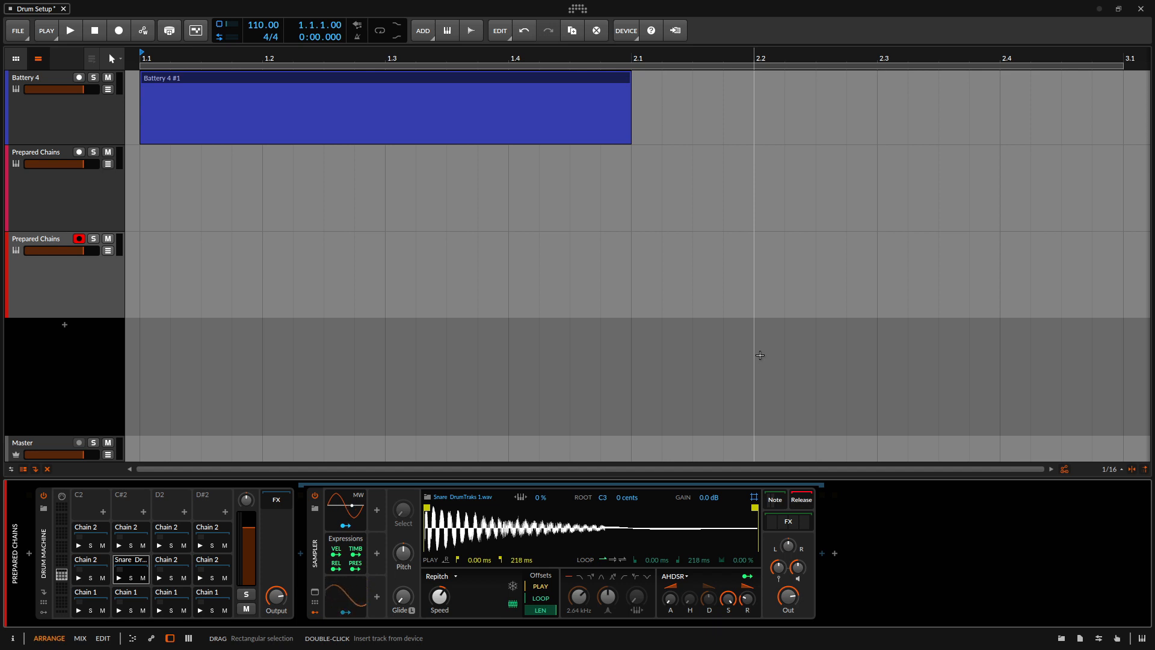
pyautogui.click(315, 593)
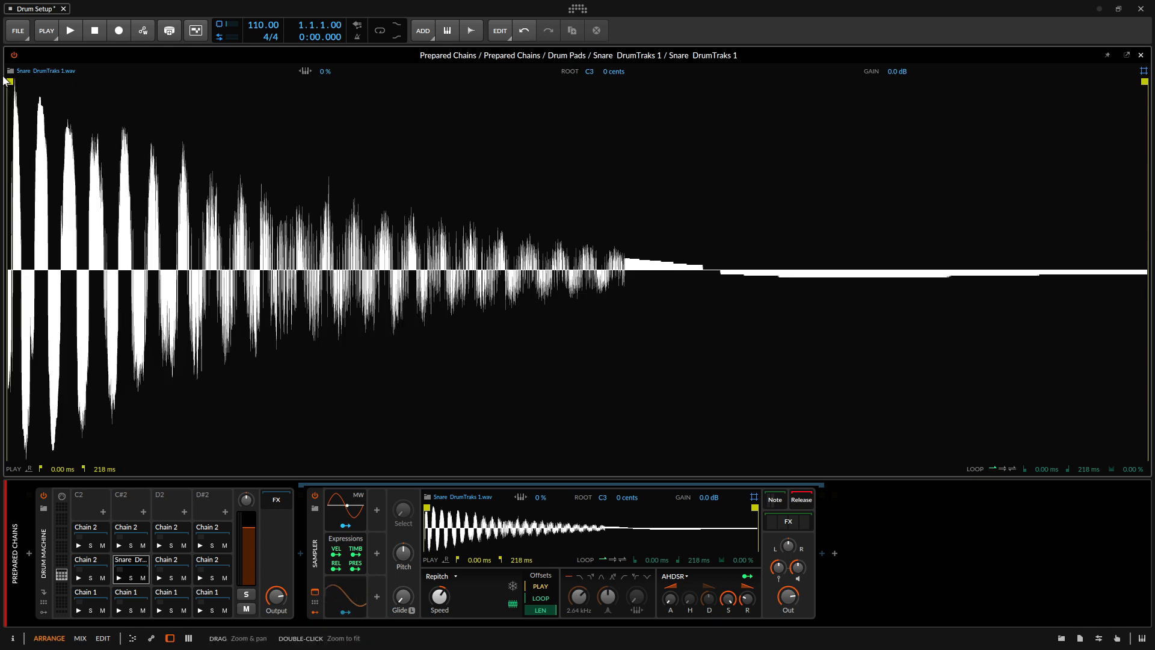
pyautogui.moveTo(9, 84)
pyautogui.mouseDown()
pyautogui.moveTo(286, 93)
pyautogui.moveTo(4, 95)
pyautogui.mouseUp()
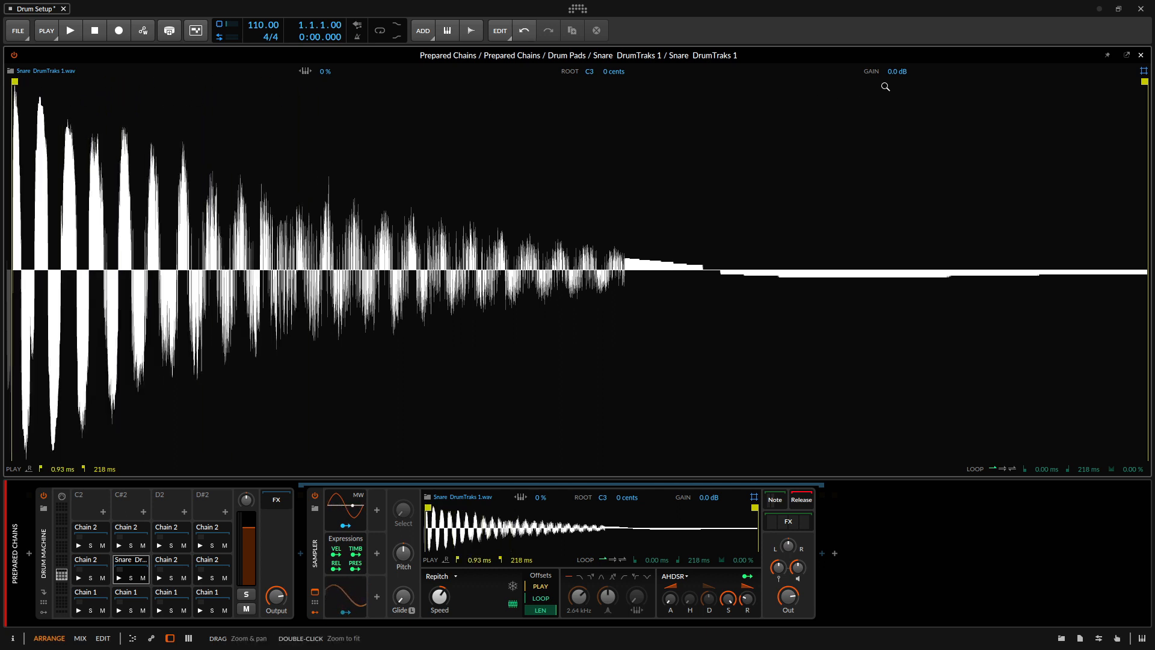
pyautogui.moveTo(1144, 85)
pyautogui.mouseDown()
pyautogui.moveTo(301, 186)
pyautogui.moveTo(106, 188)
pyautogui.moveTo(1150, 184)
pyautogui.mouseUp()
pyautogui.click(1141, 55)
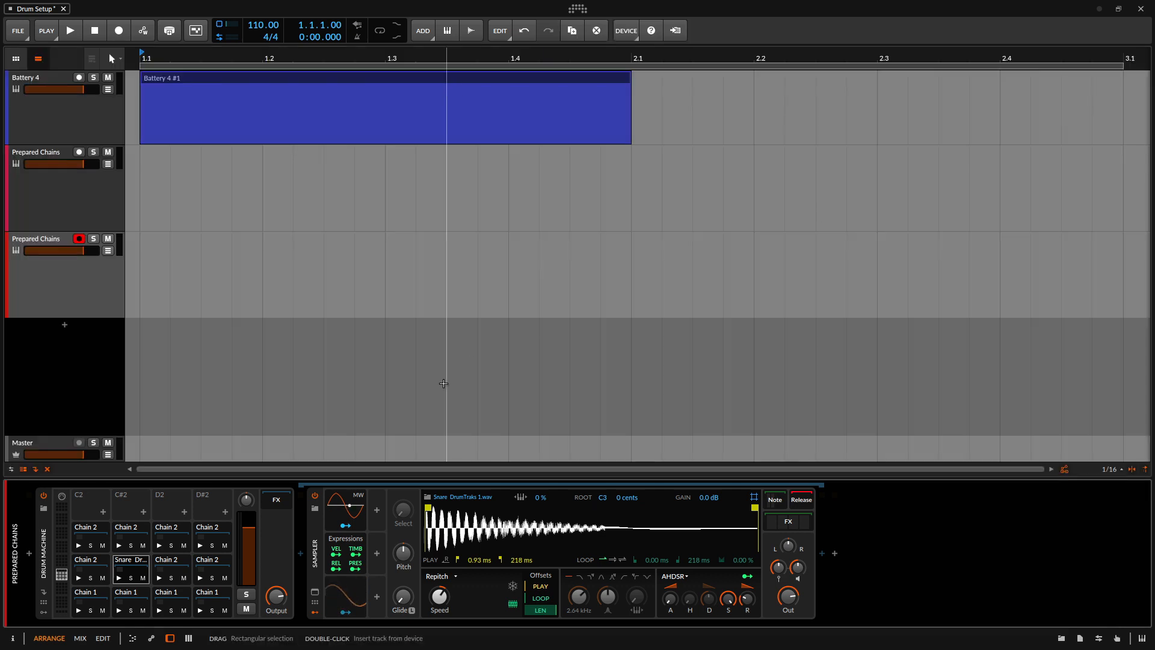
# Color the first Chain 1 pad in the lowest row red
pyautogui.rightClick(87, 591)
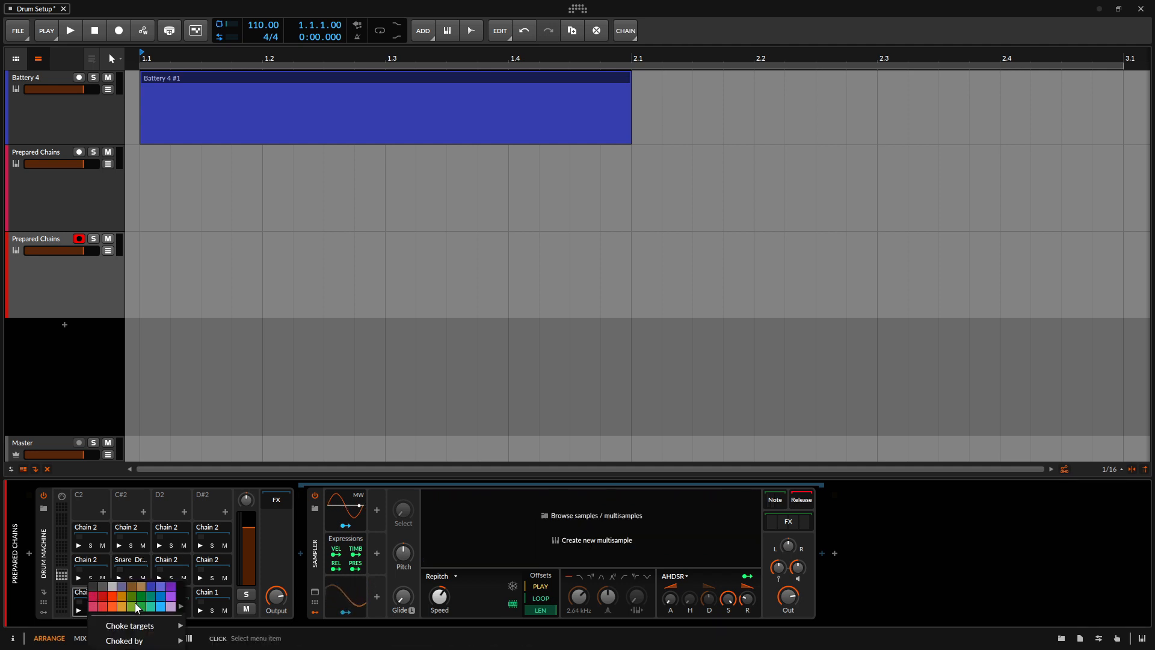
pyautogui.click(102, 598)
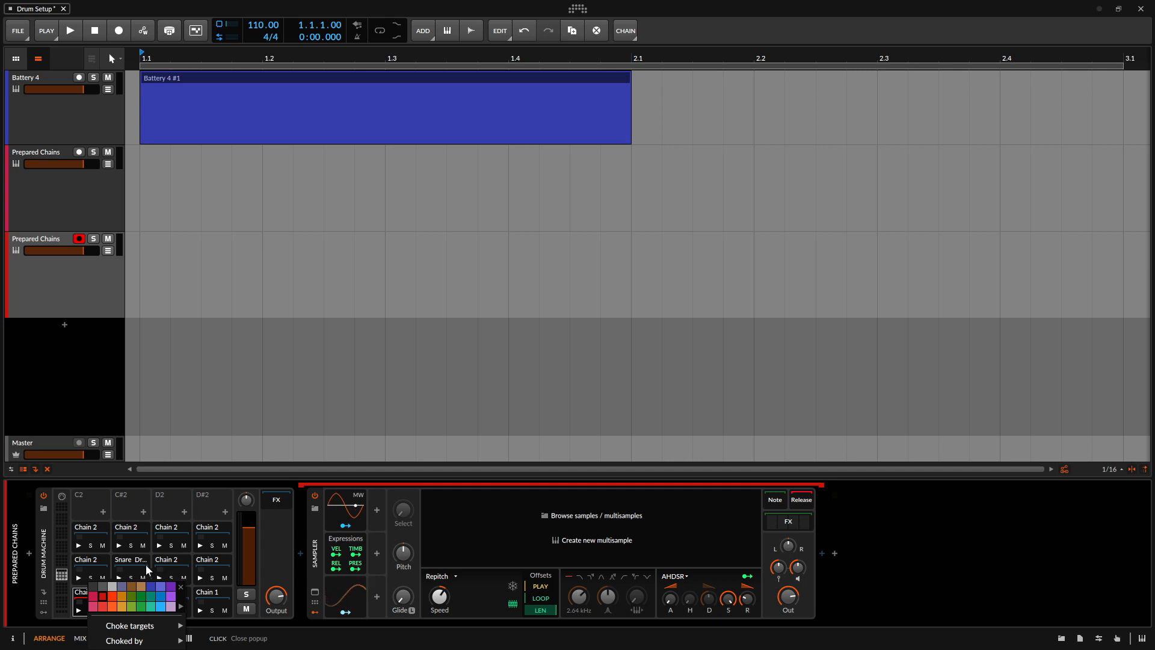
pyautogui.click(42, 539)
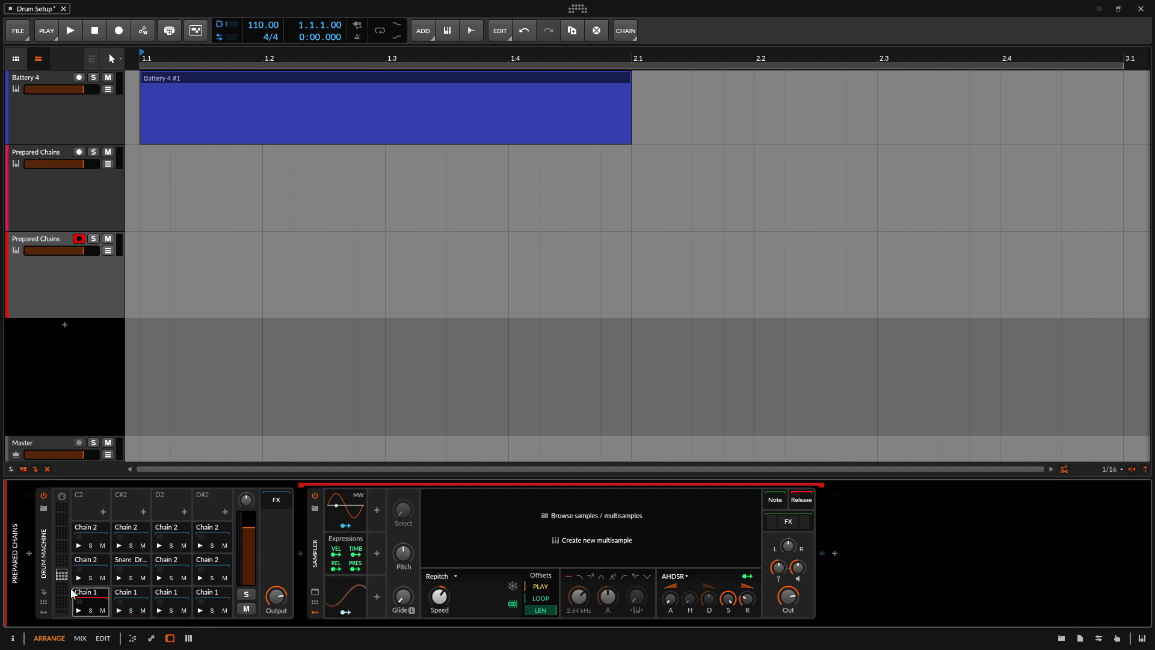
# Color the second Chain 1 pad green and compare its color with the first Chain 1 pad
pyautogui.rightClick(128, 592)
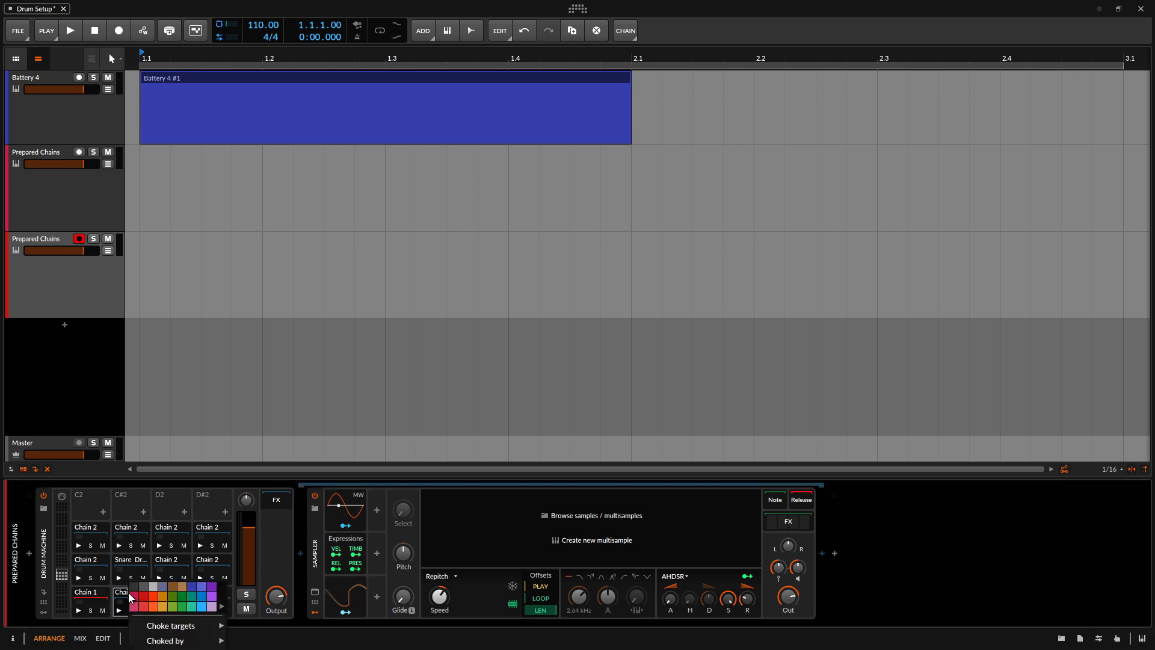
pyautogui.click(182, 605)
pyautogui.click(83, 593)
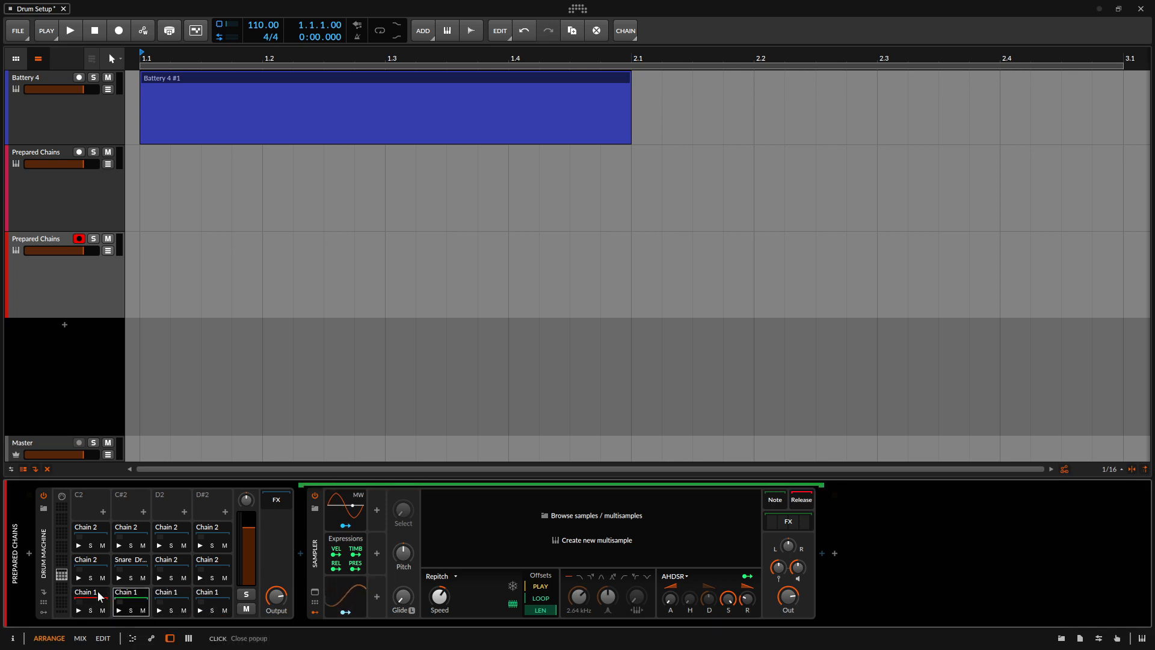
pyautogui.click(125, 593)
pyautogui.click(86, 592)
pyautogui.click(123, 592)
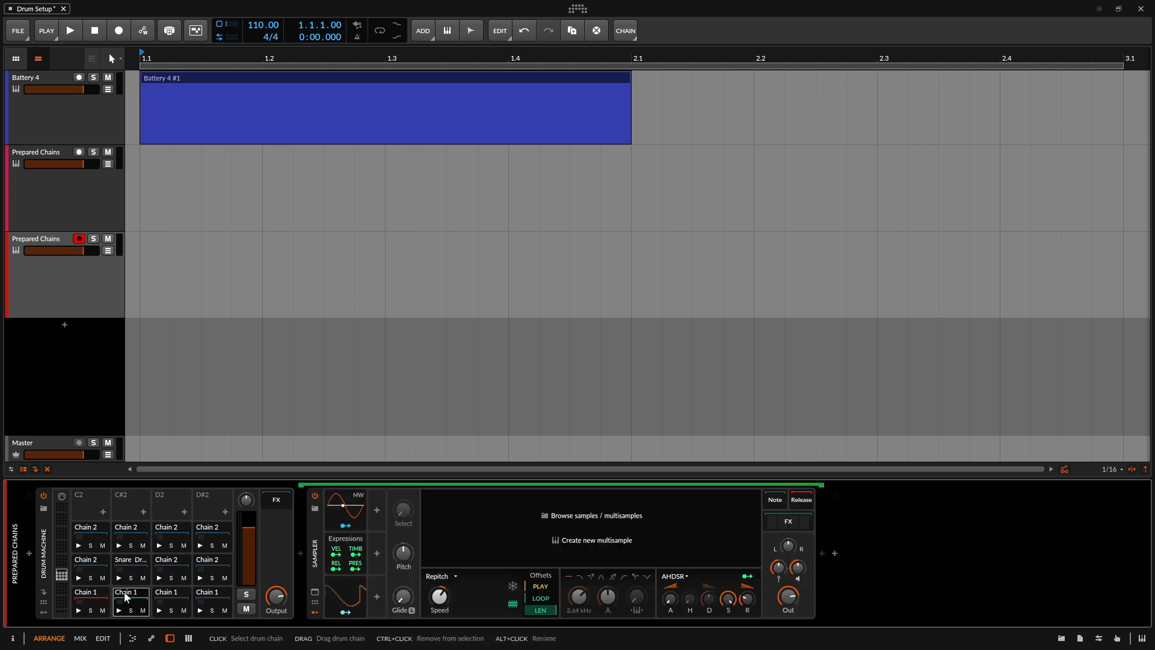
# View the second Chain 1 pad's choke options, and briefly show the Drum Machine's remote controls and modulator slots
pyautogui.rightClick(124, 590)
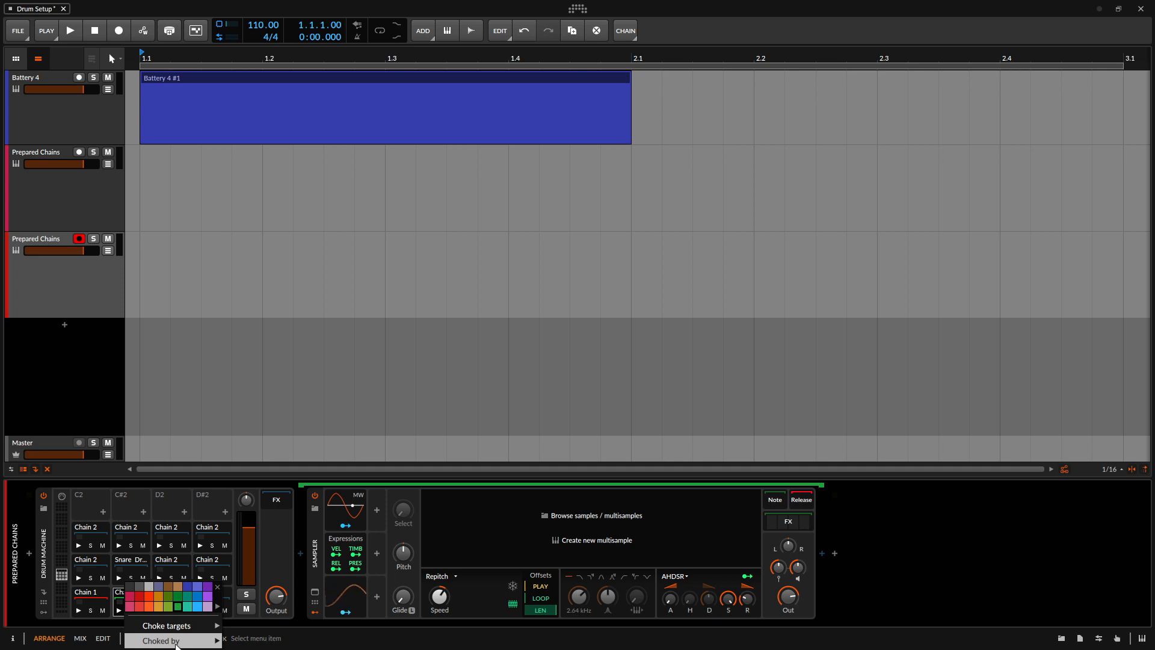
pyautogui.click(222, 496)
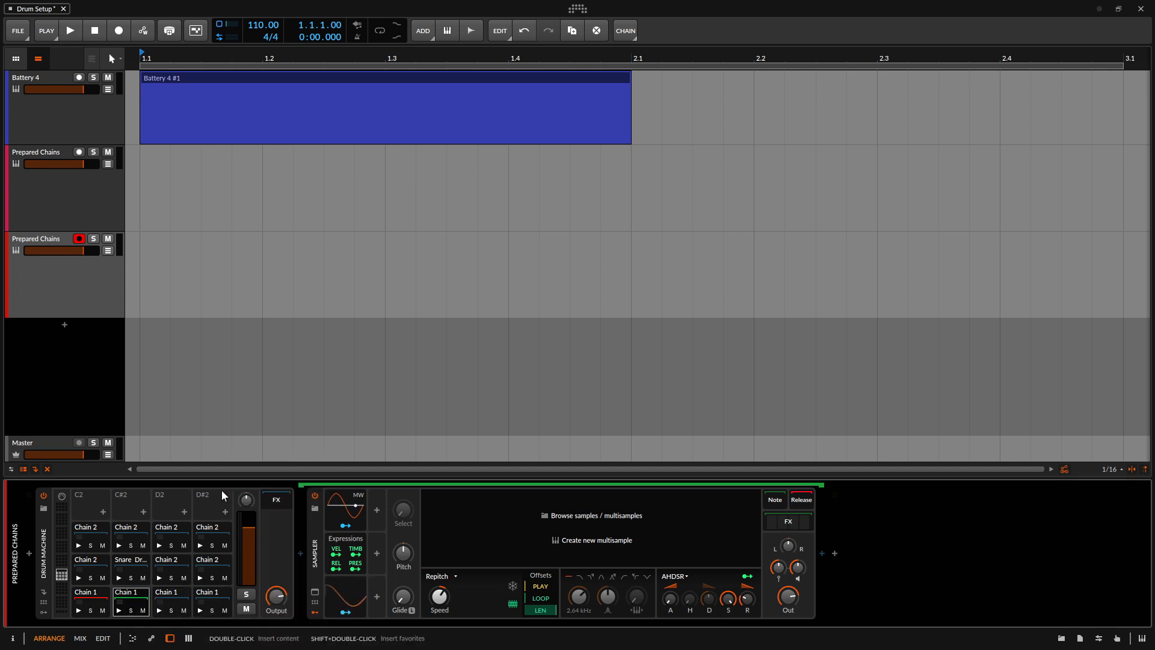
pyautogui.click(43, 602)
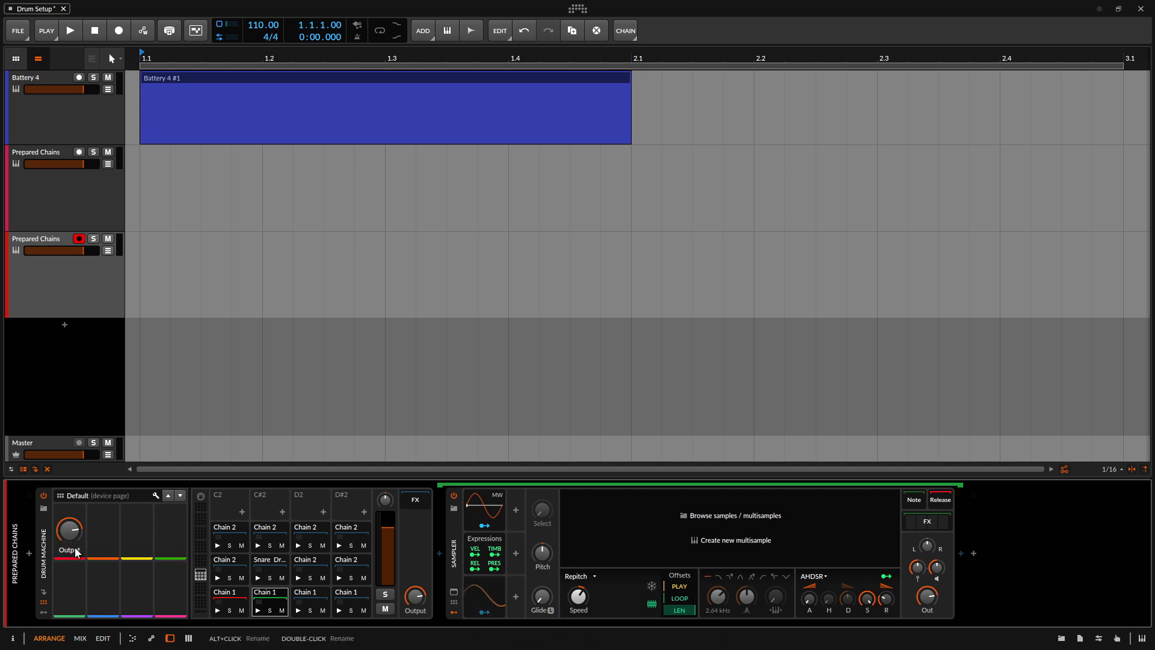
pyautogui.click(43, 611)
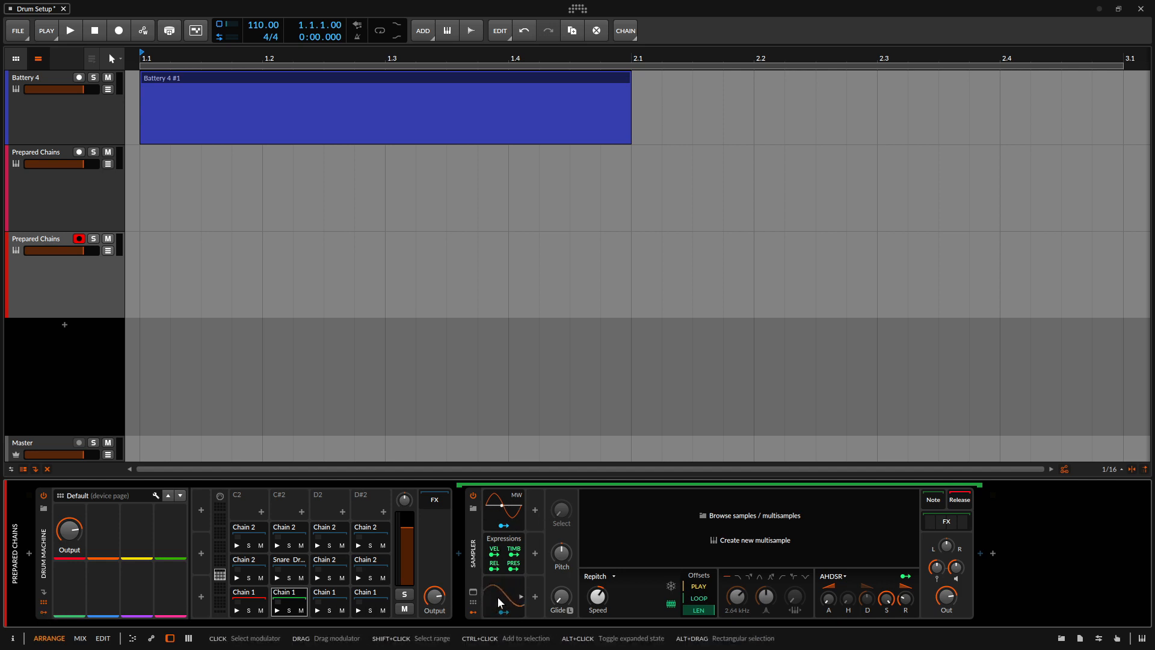
pyautogui.click(45, 611)
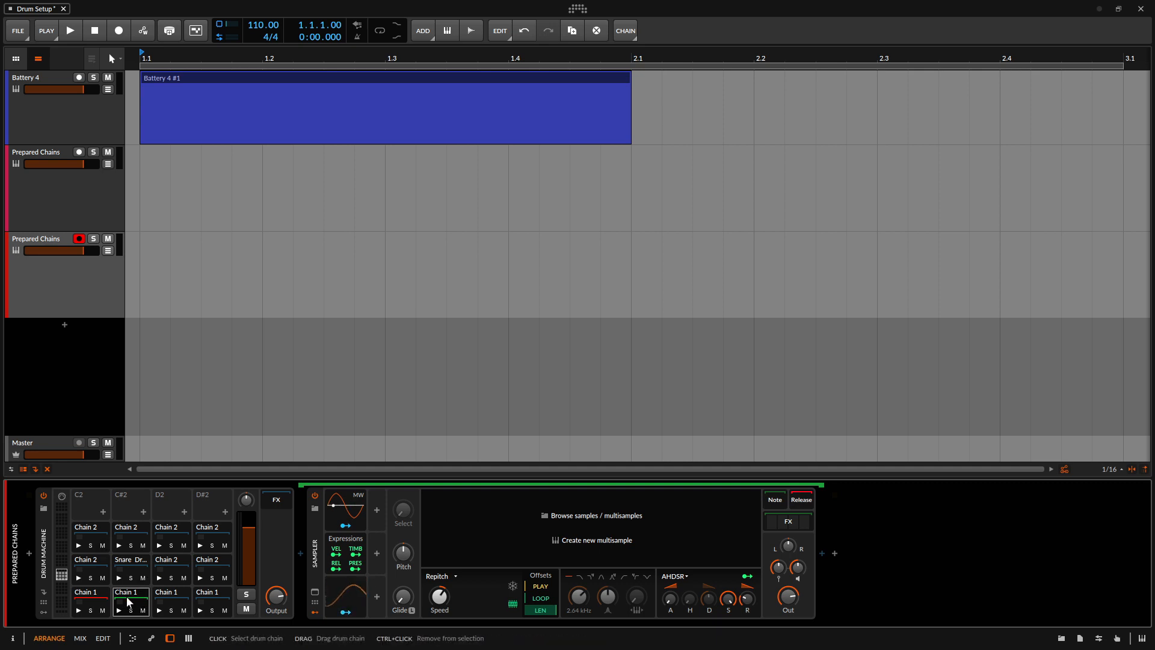
# Load the sample "kick (1).wav" into the Sampler of the third pad in the middle row, beside the snare pad
pyautogui.click(125, 560)
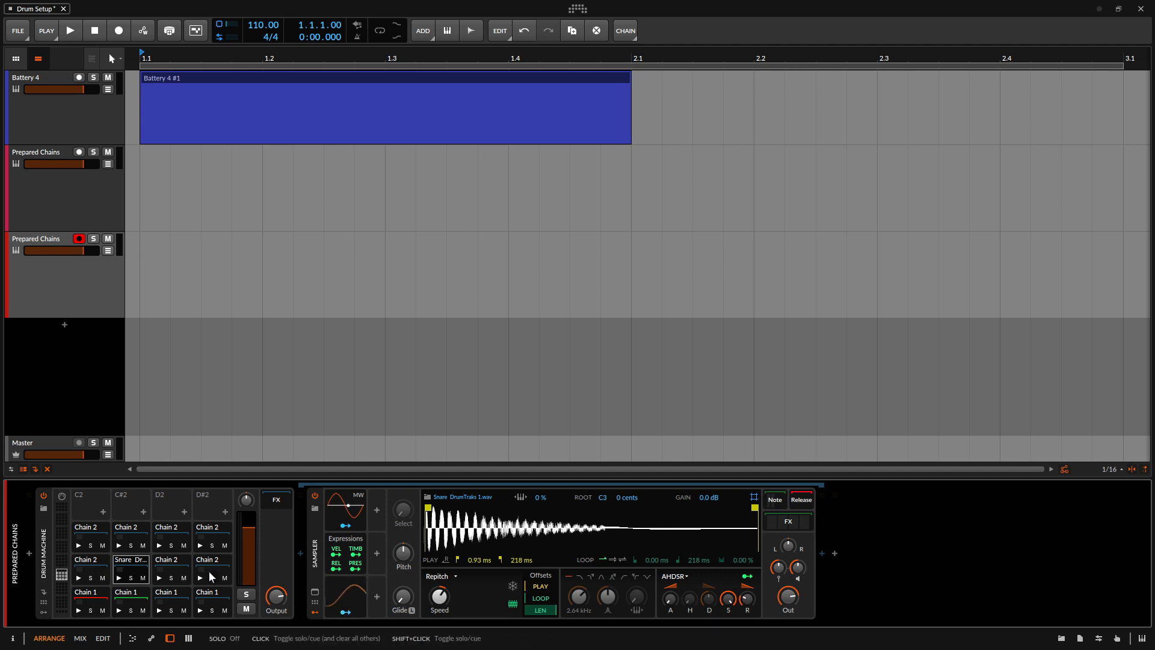
pyautogui.click(166, 558)
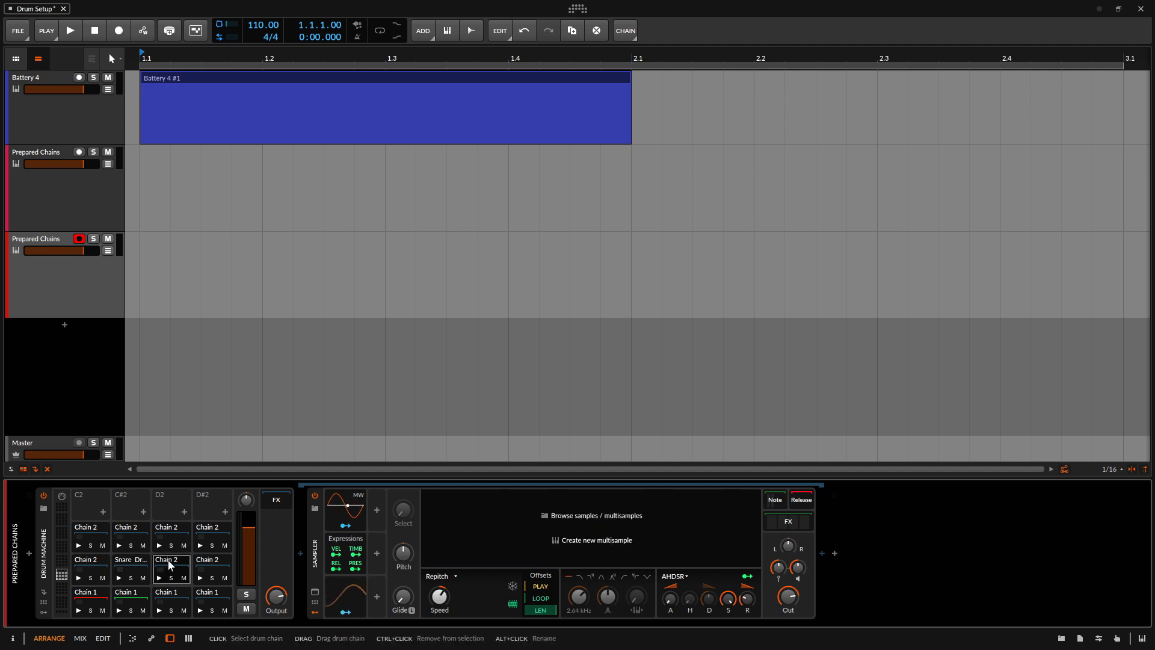
pyautogui.click(542, 517)
pyautogui.write('kick')
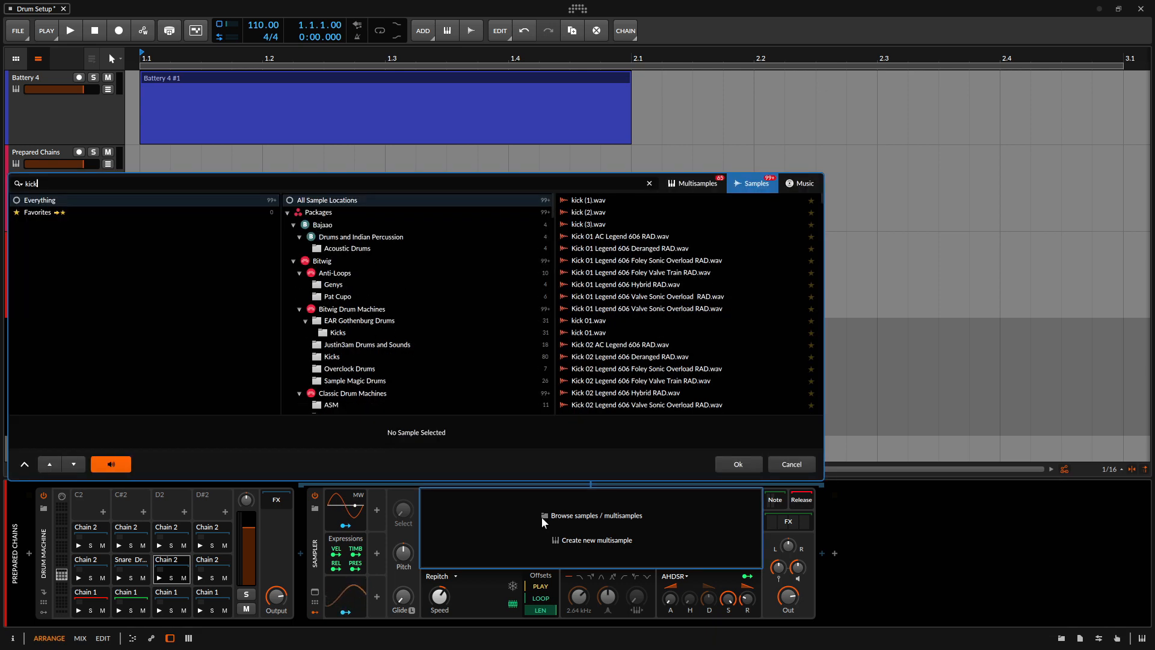
pyautogui.press('Down')
pyautogui.press('Return')
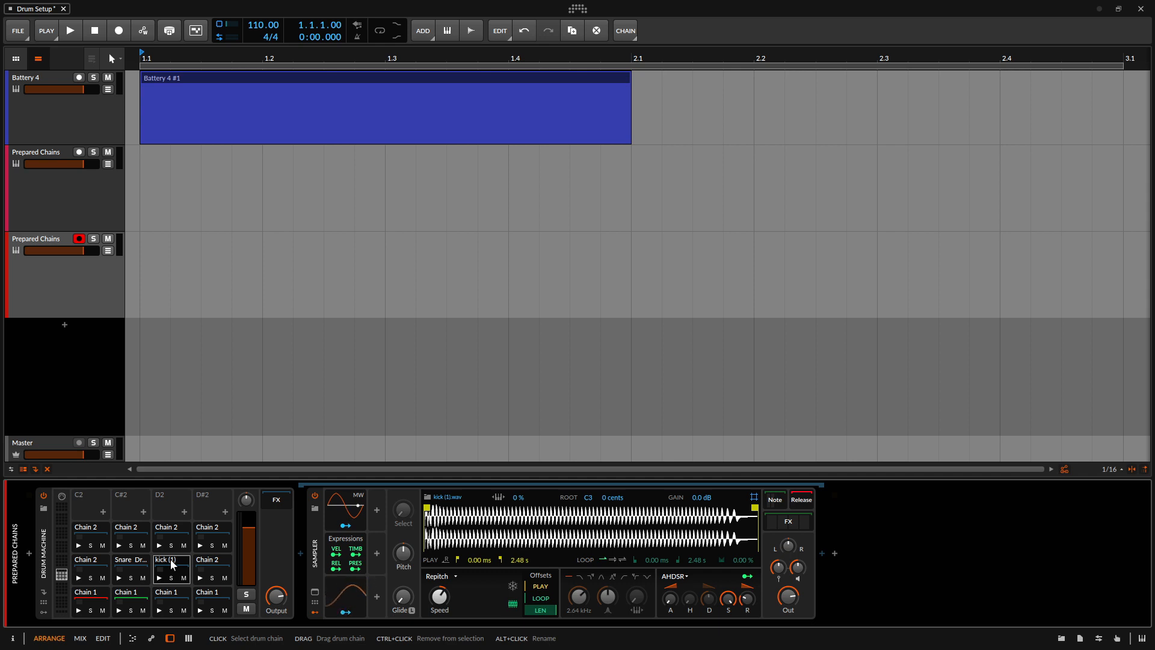
# Insert the Falcon instrument on the empty C2 pad and close its plug-in window
pyautogui.click(102, 511)
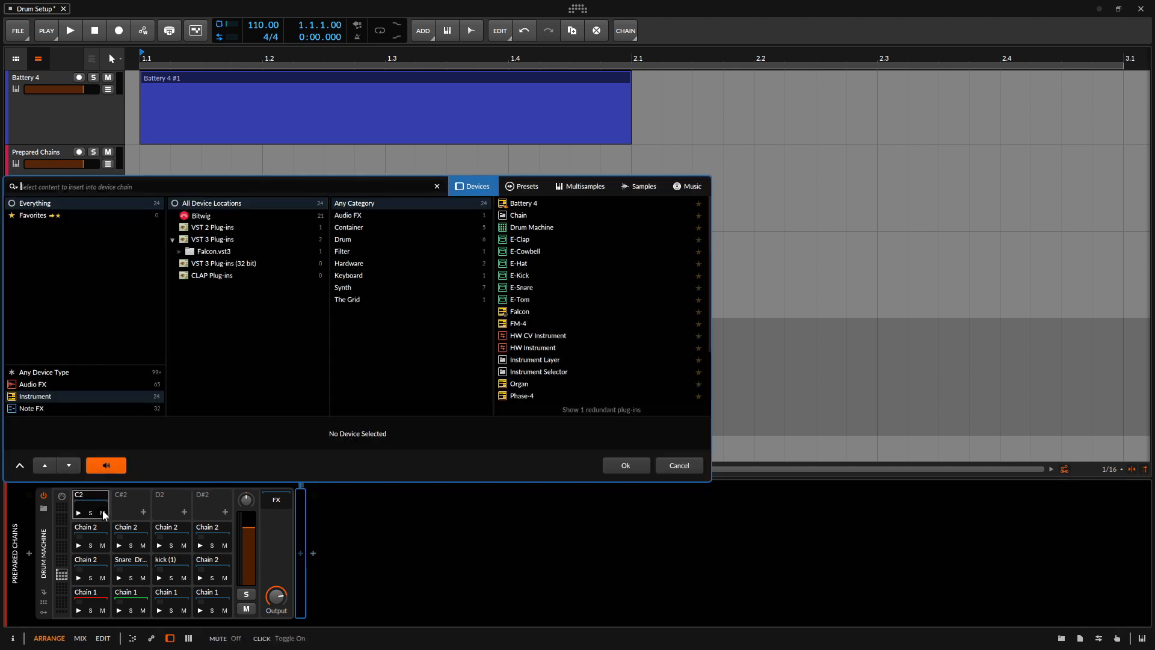
pyautogui.write('falcon')
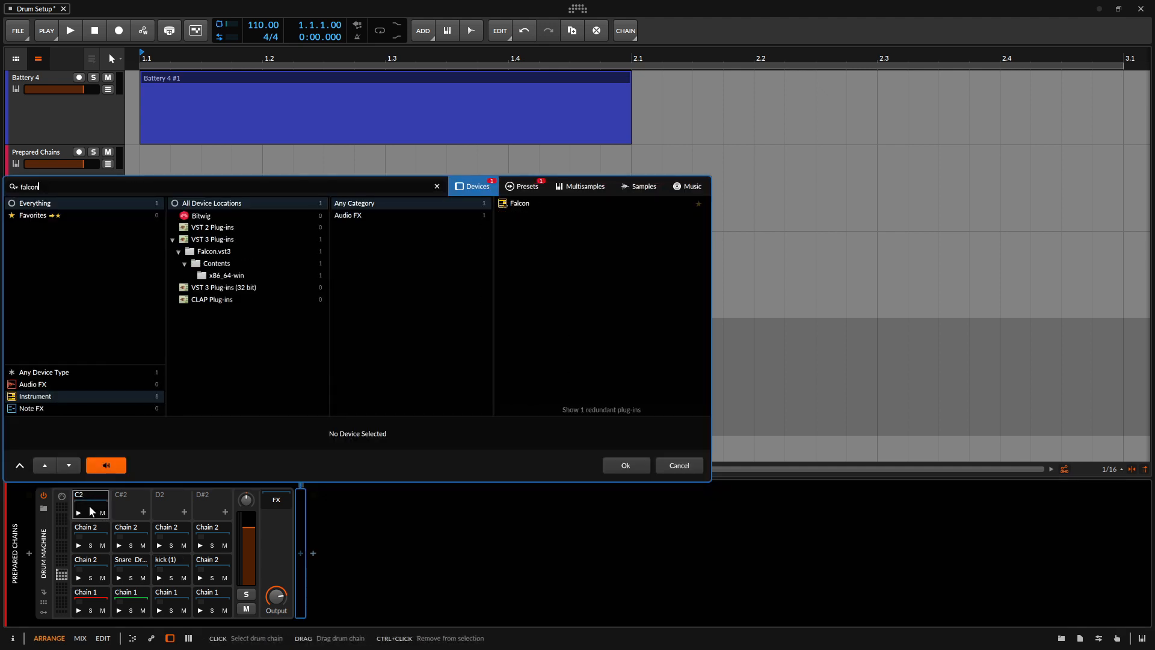
pyautogui.press('Down')
pyautogui.press('Return')
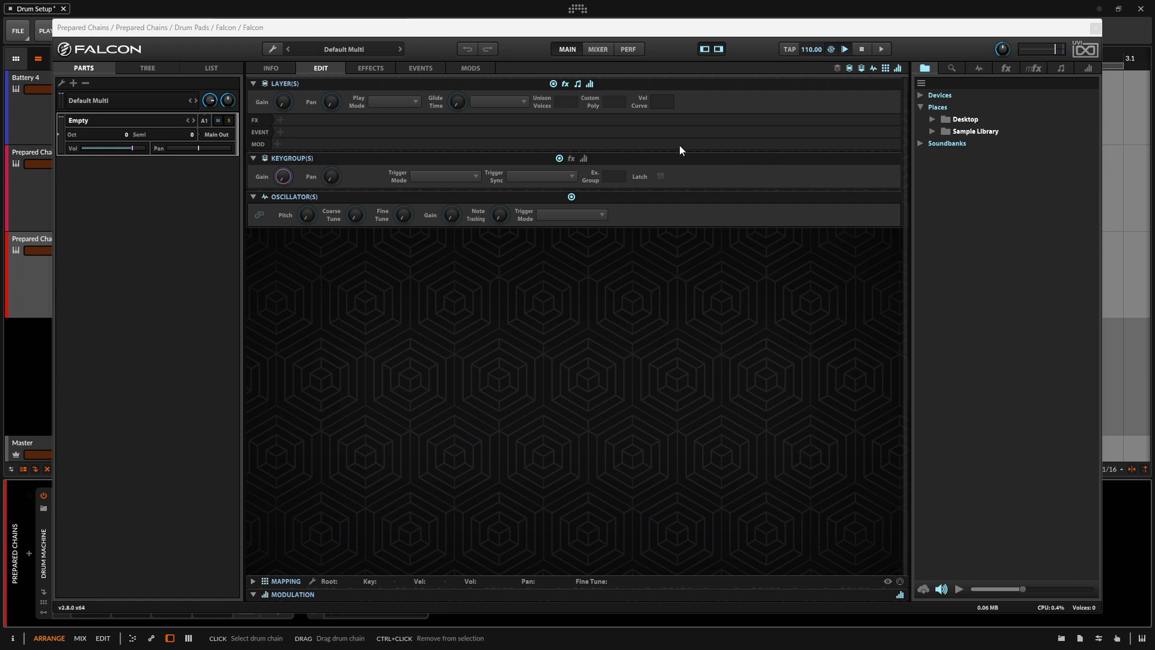
pyautogui.click(1096, 29)
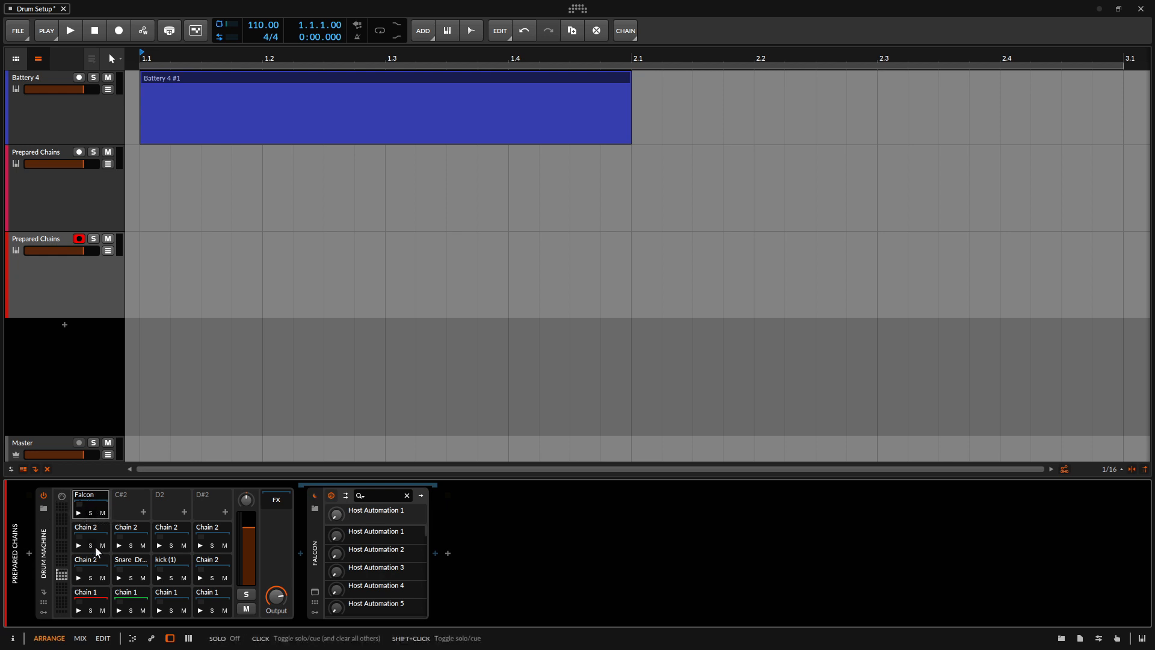
# Add SparkVerb after the Compressor in the snare Sampler's FX chain, audition the snare pad, and close the plug-in window
pyautogui.click(125, 560)
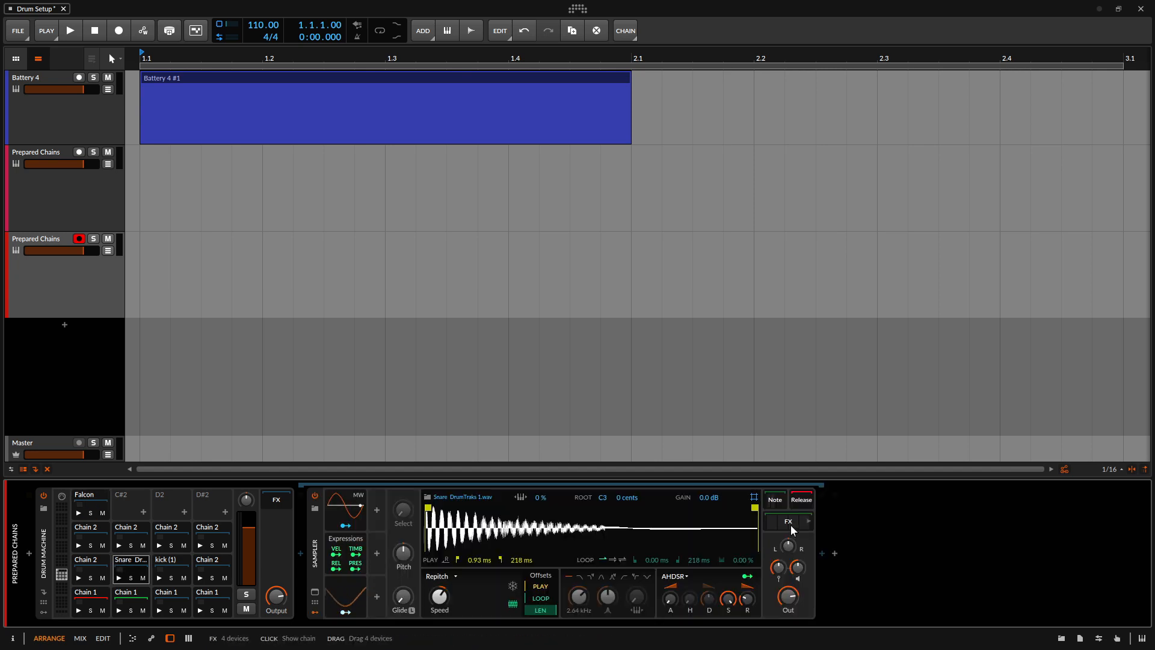
pyautogui.click(959, 553)
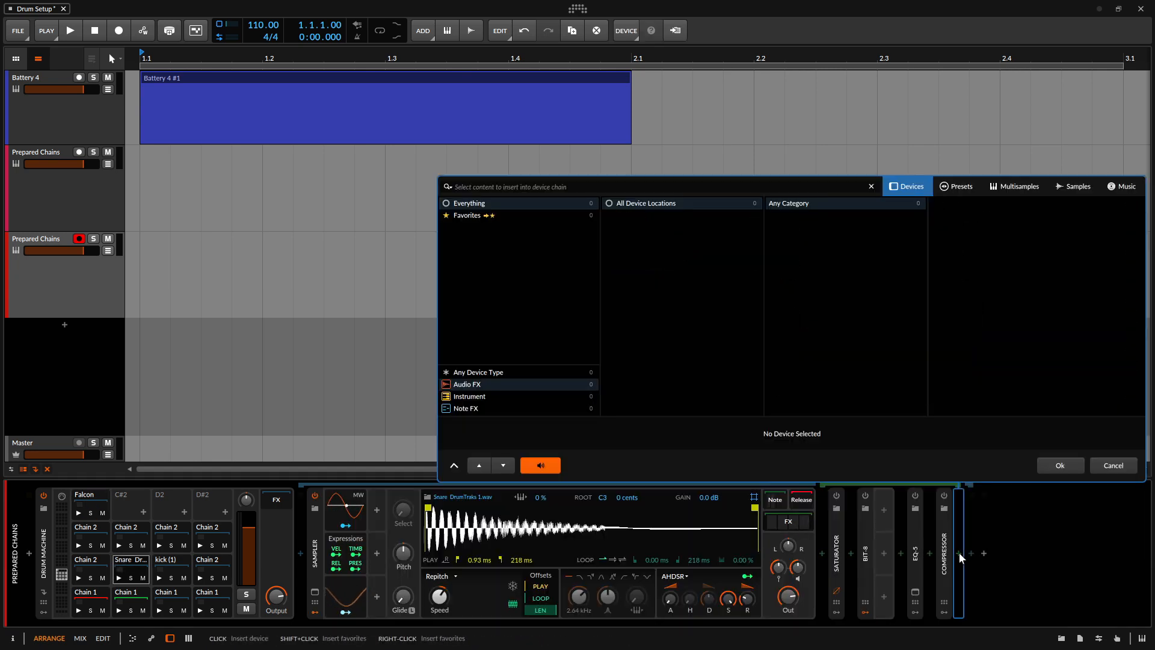
pyautogui.write('sparkver')
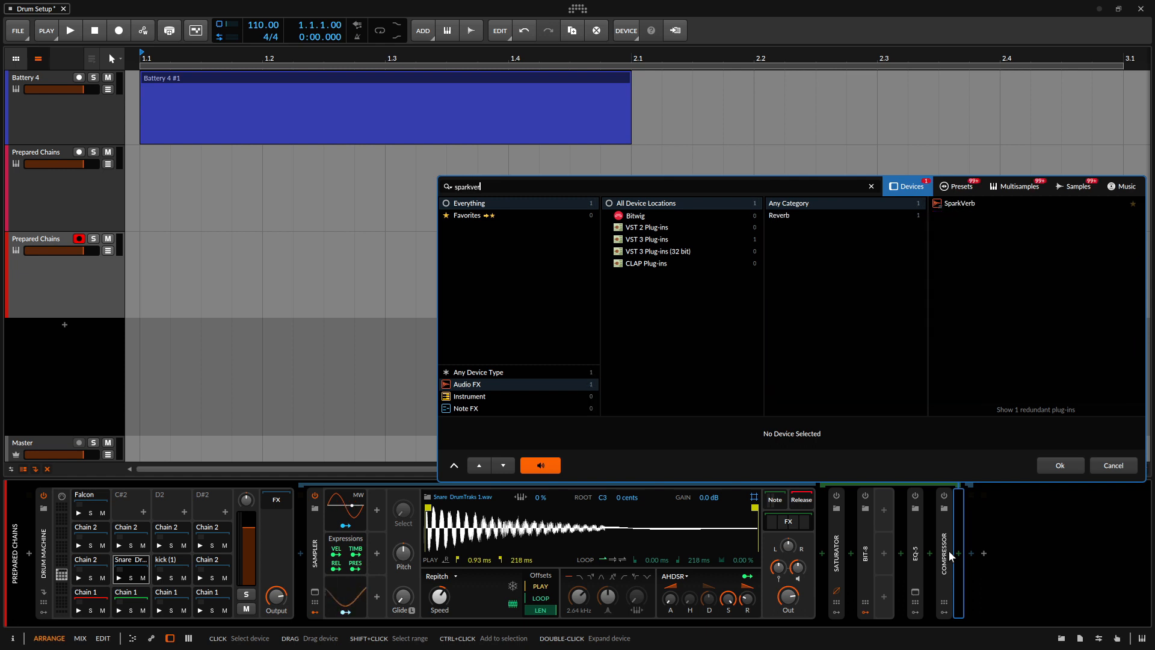
pyautogui.press('Down')
pyautogui.press('Return')
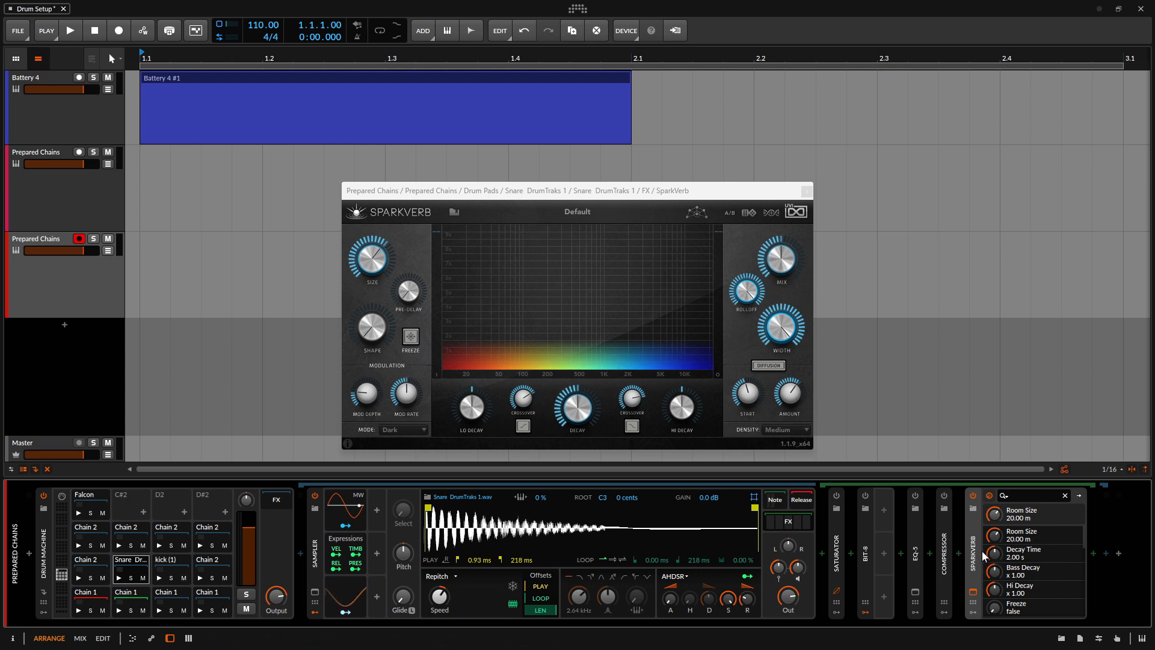
pyautogui.click(117, 576)
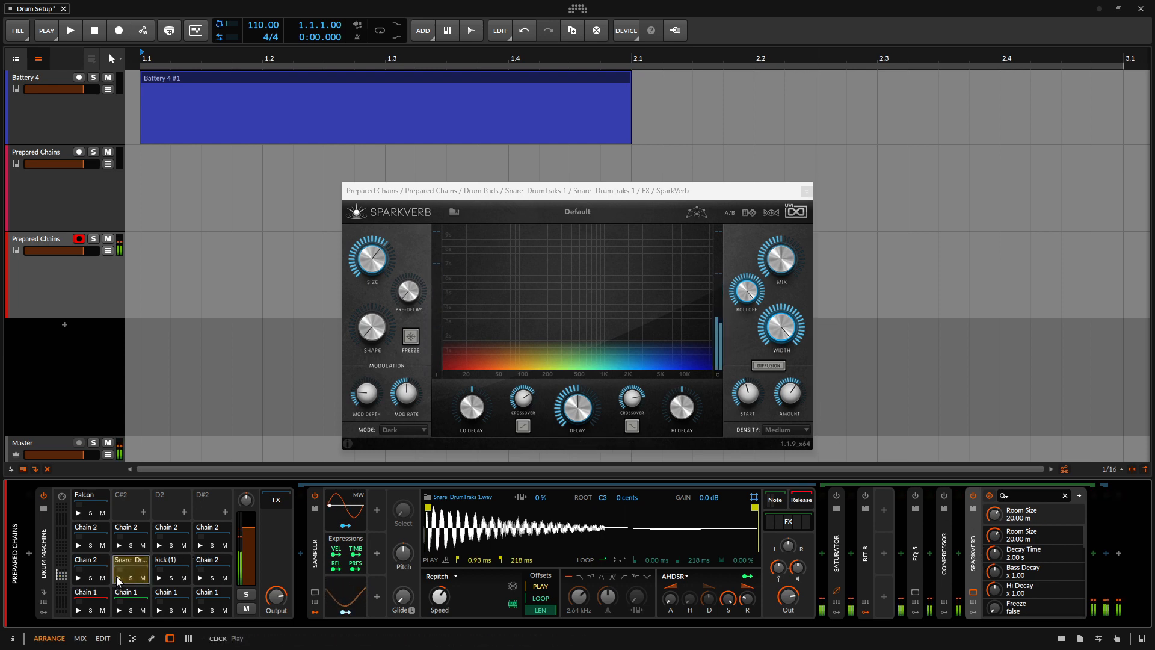
pyautogui.click(807, 191)
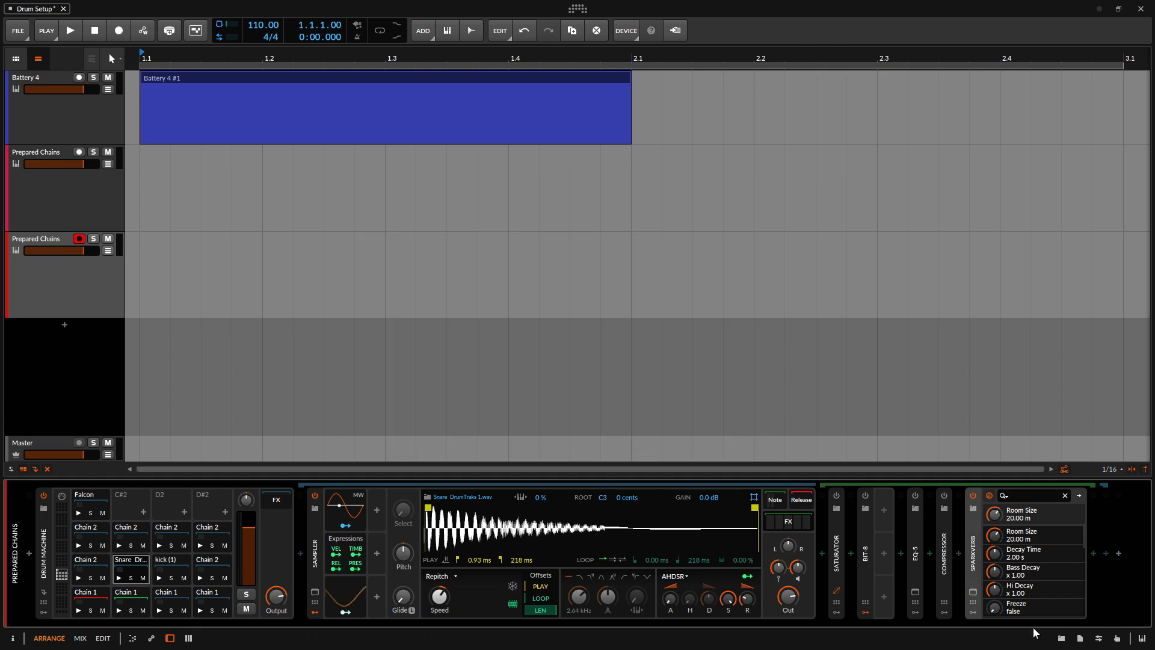